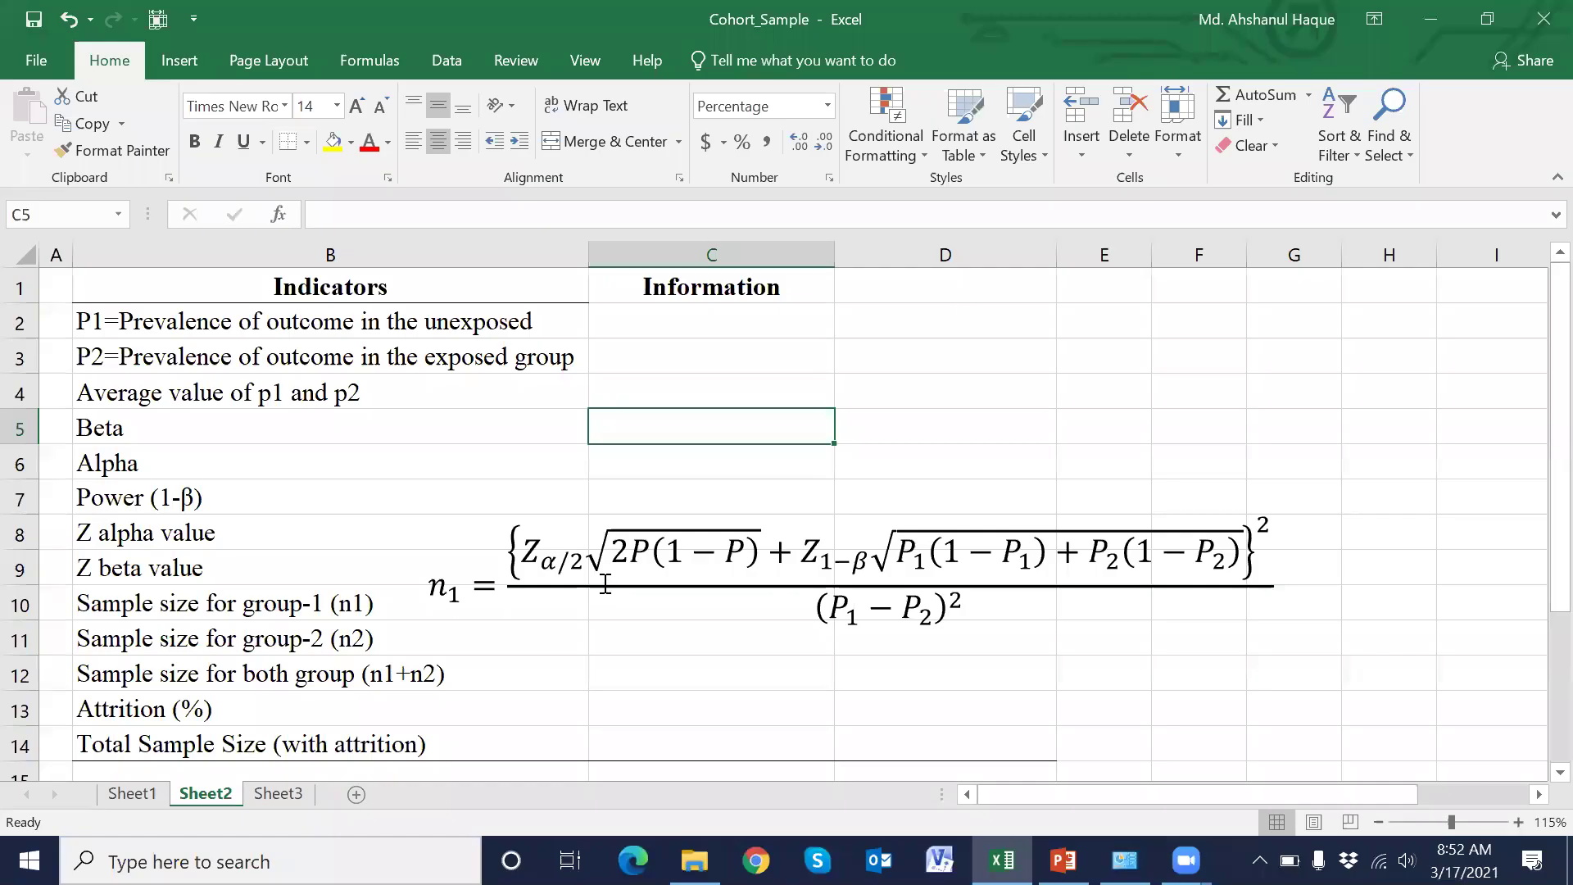
# - Move the n1 equation image up beside the table's upper rows
pyautogui.click(604, 585)
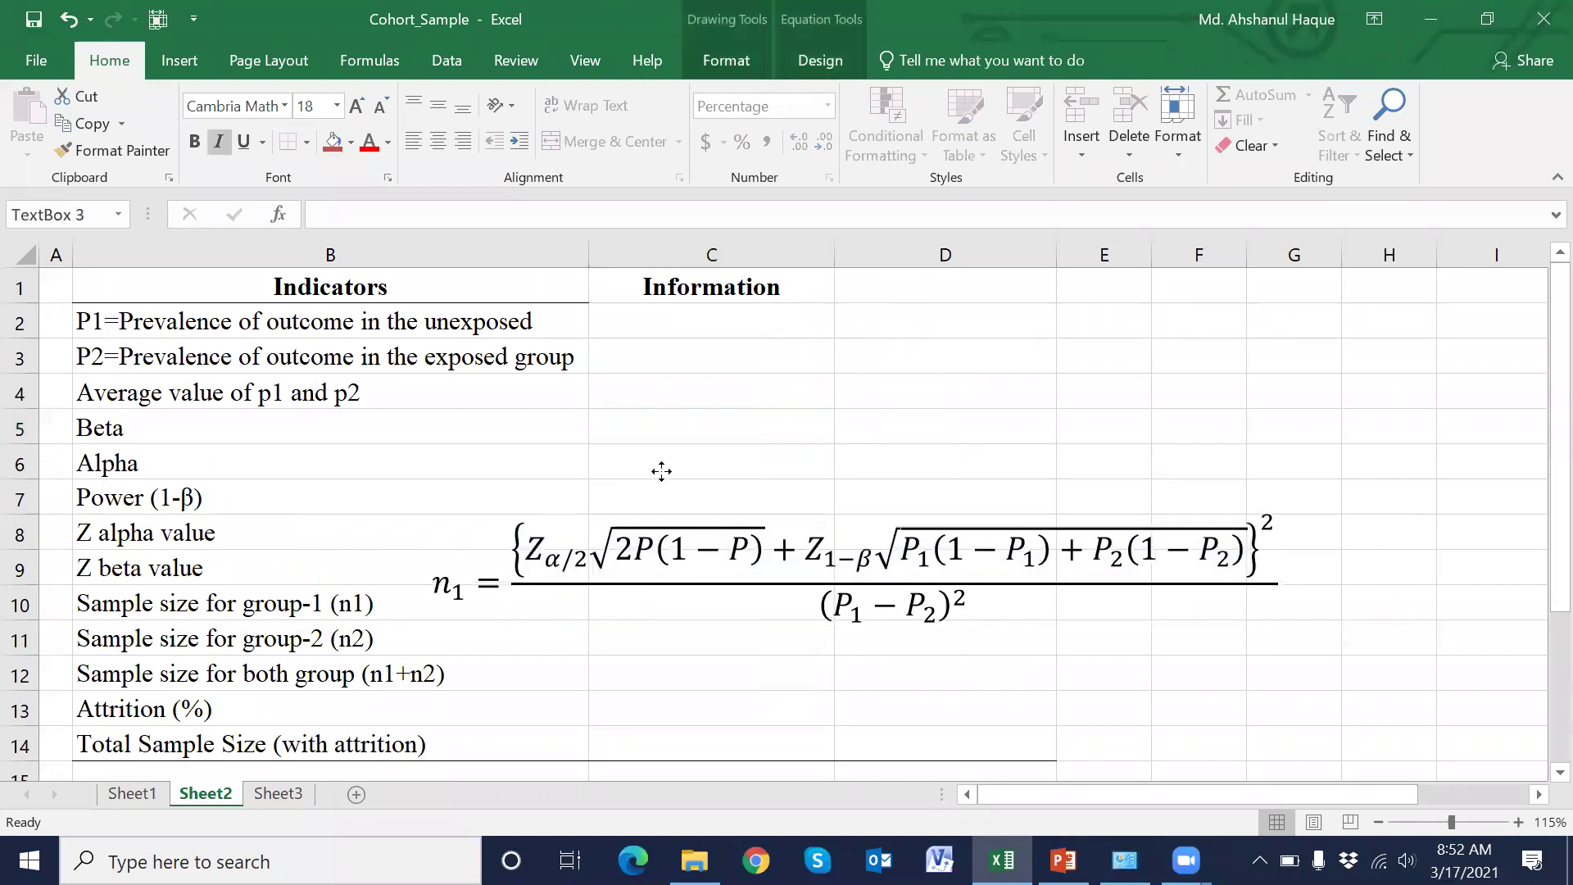
pyautogui.moveTo(661, 471); pyautogui.dragTo(790, 393)
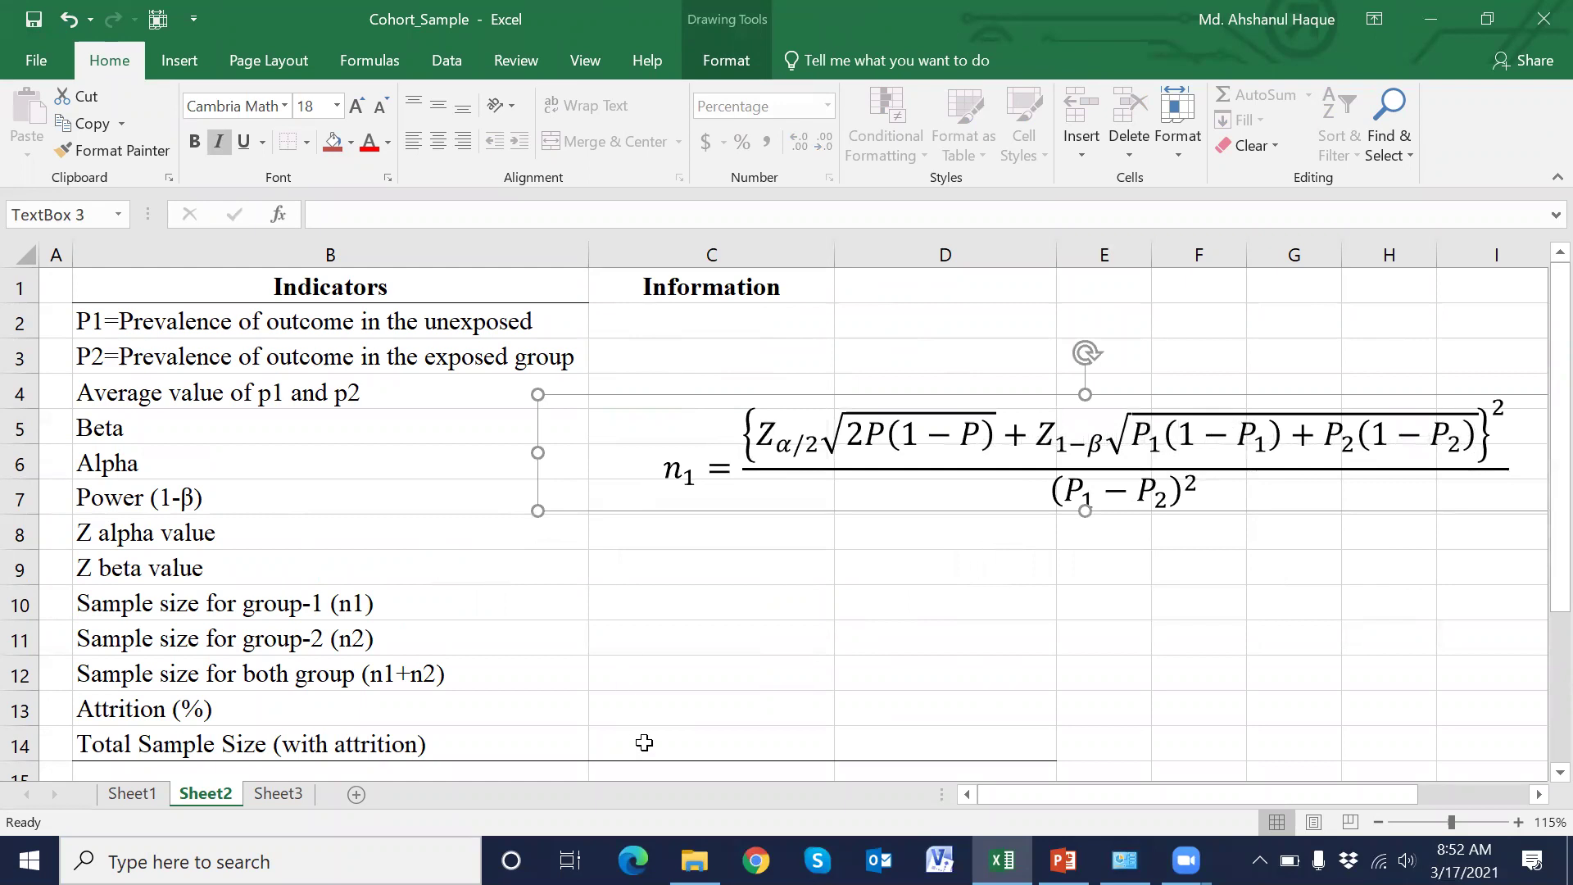
pyautogui.click(652, 323)
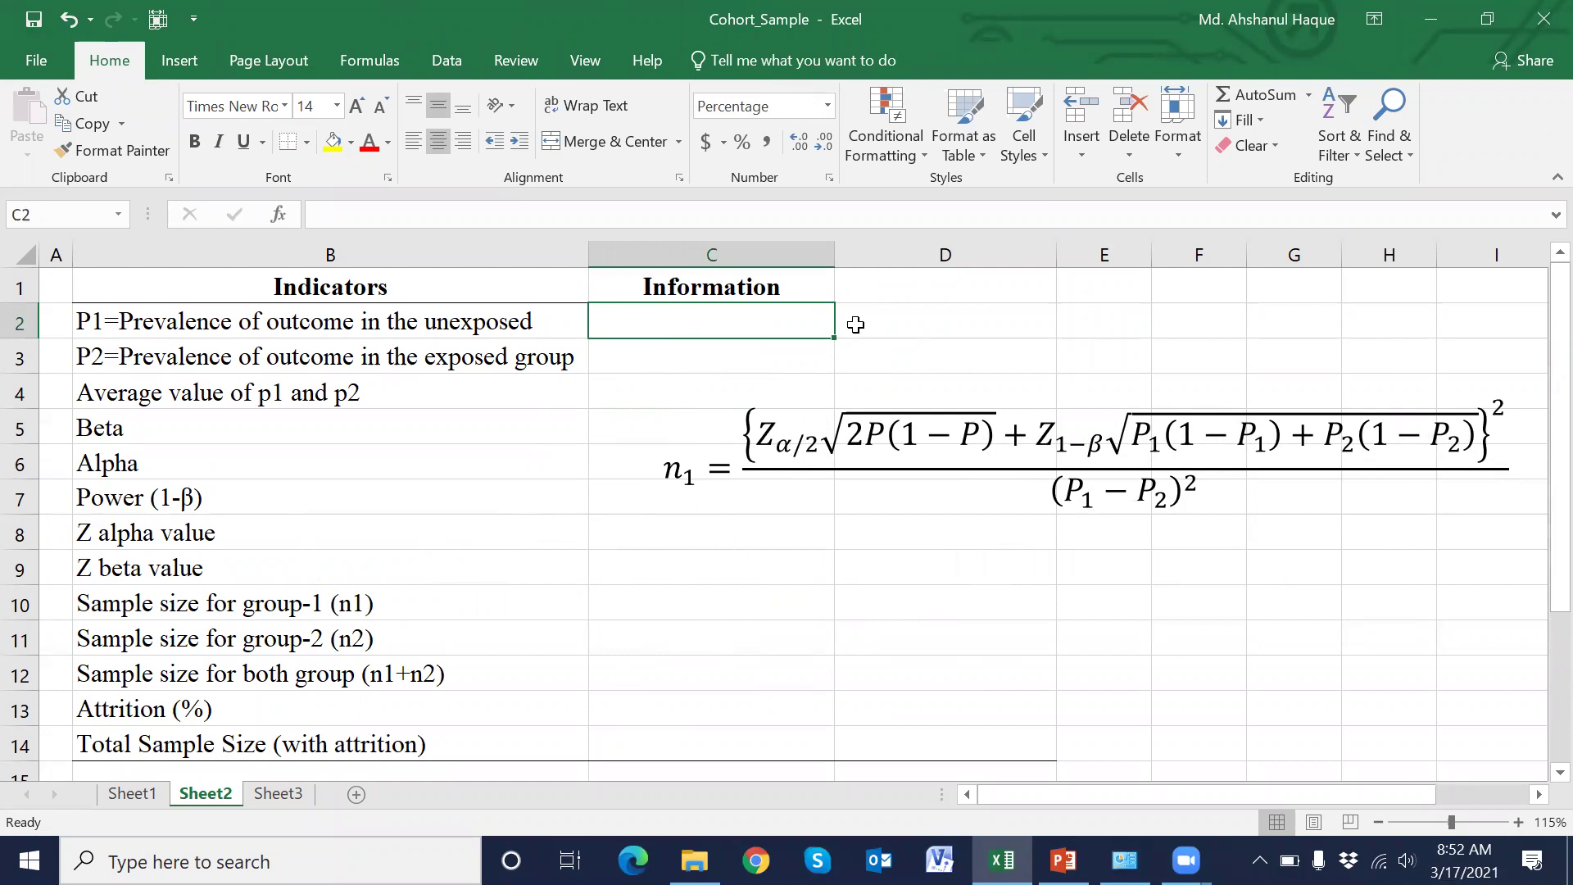
# - Enter P1 prevalence as 60% in C2, trying Number format before settling on Percent Style
pyautogui.click(855, 324)
pyautogui.click(799, 332)
pyautogui.write('6')
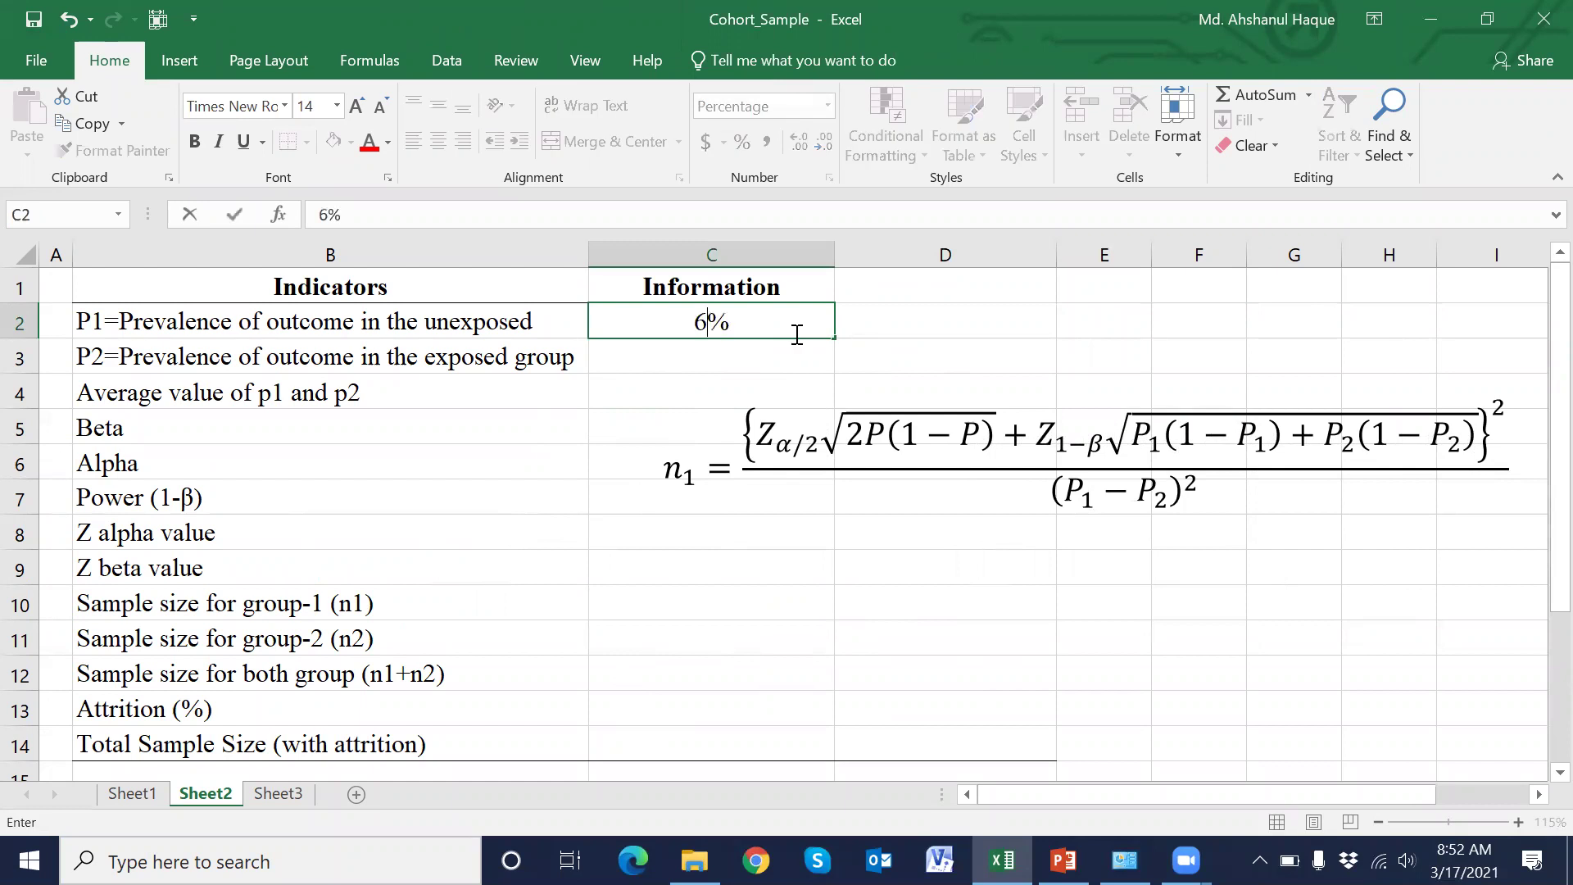
pyautogui.write('0')
pyautogui.press('Return')
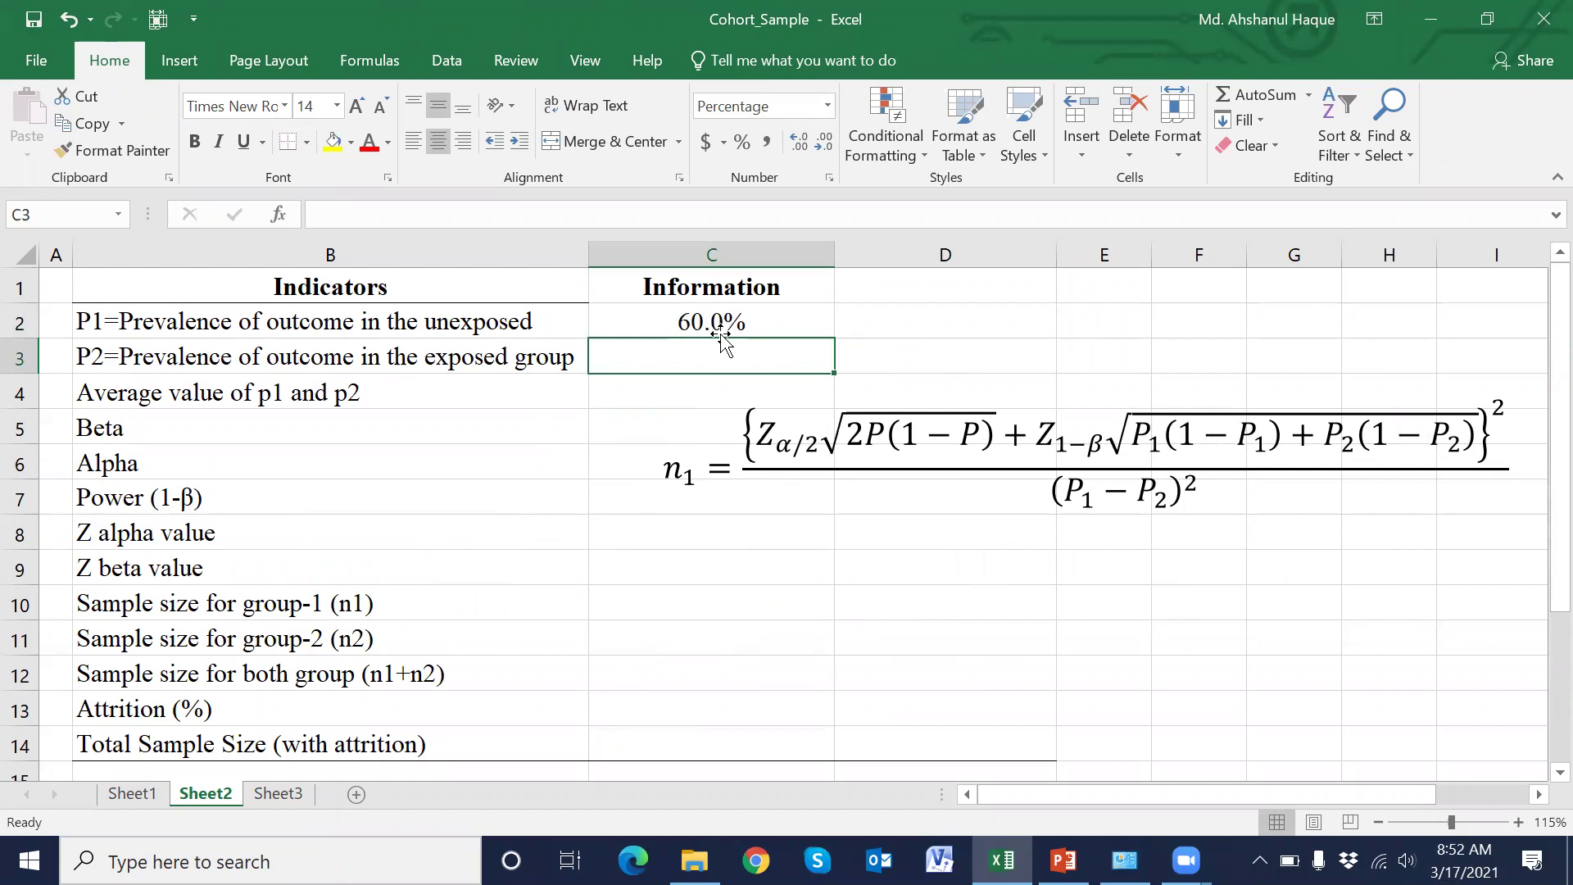
pyautogui.click(742, 328)
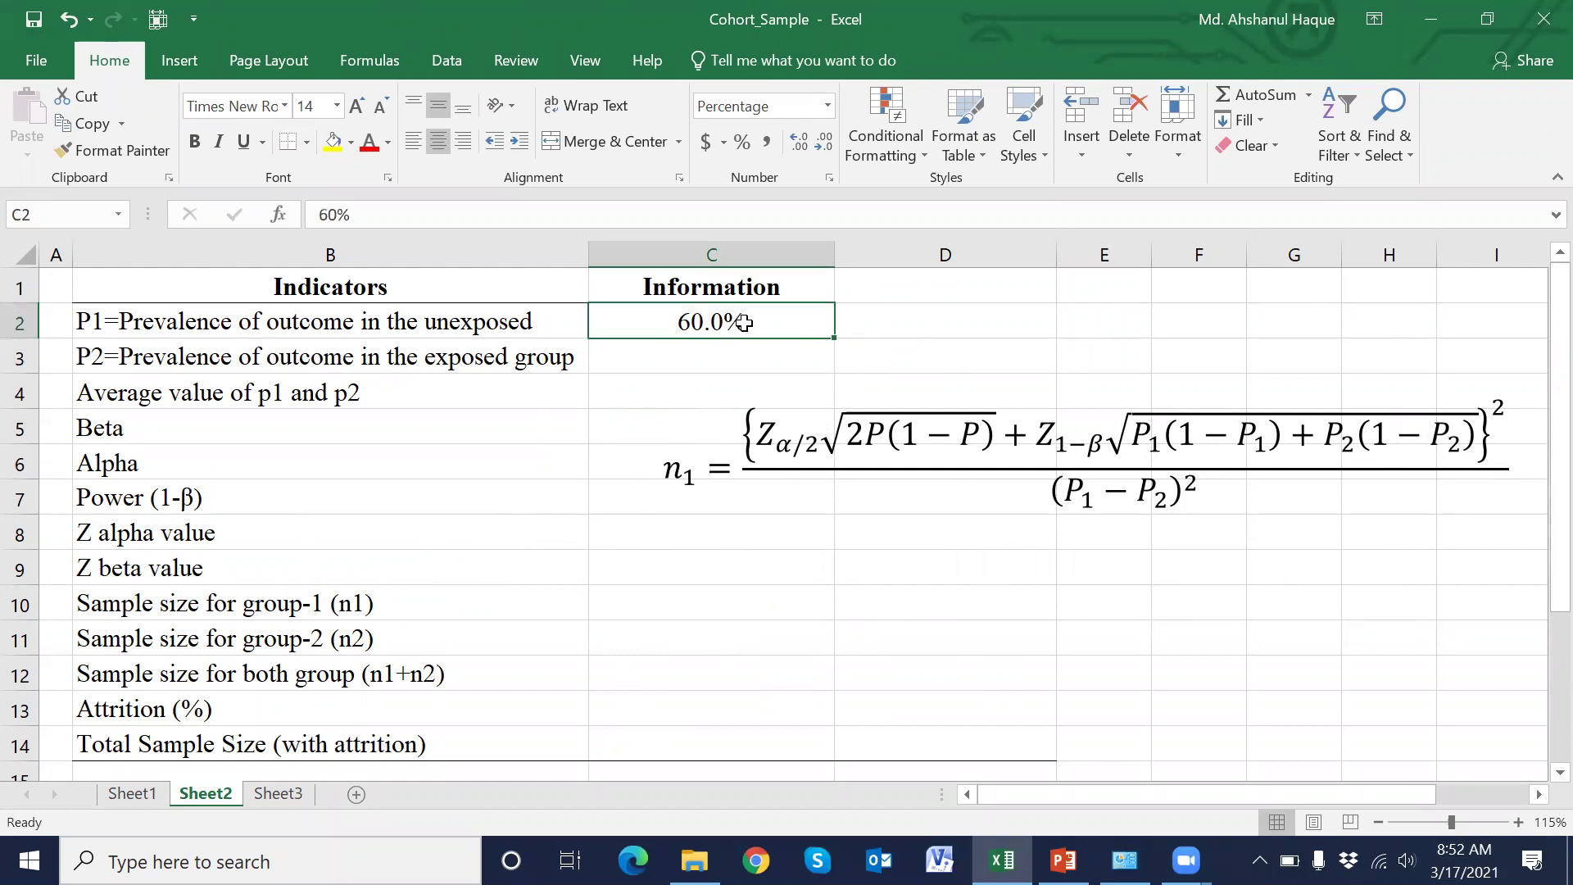
pyautogui.click(742, 143)
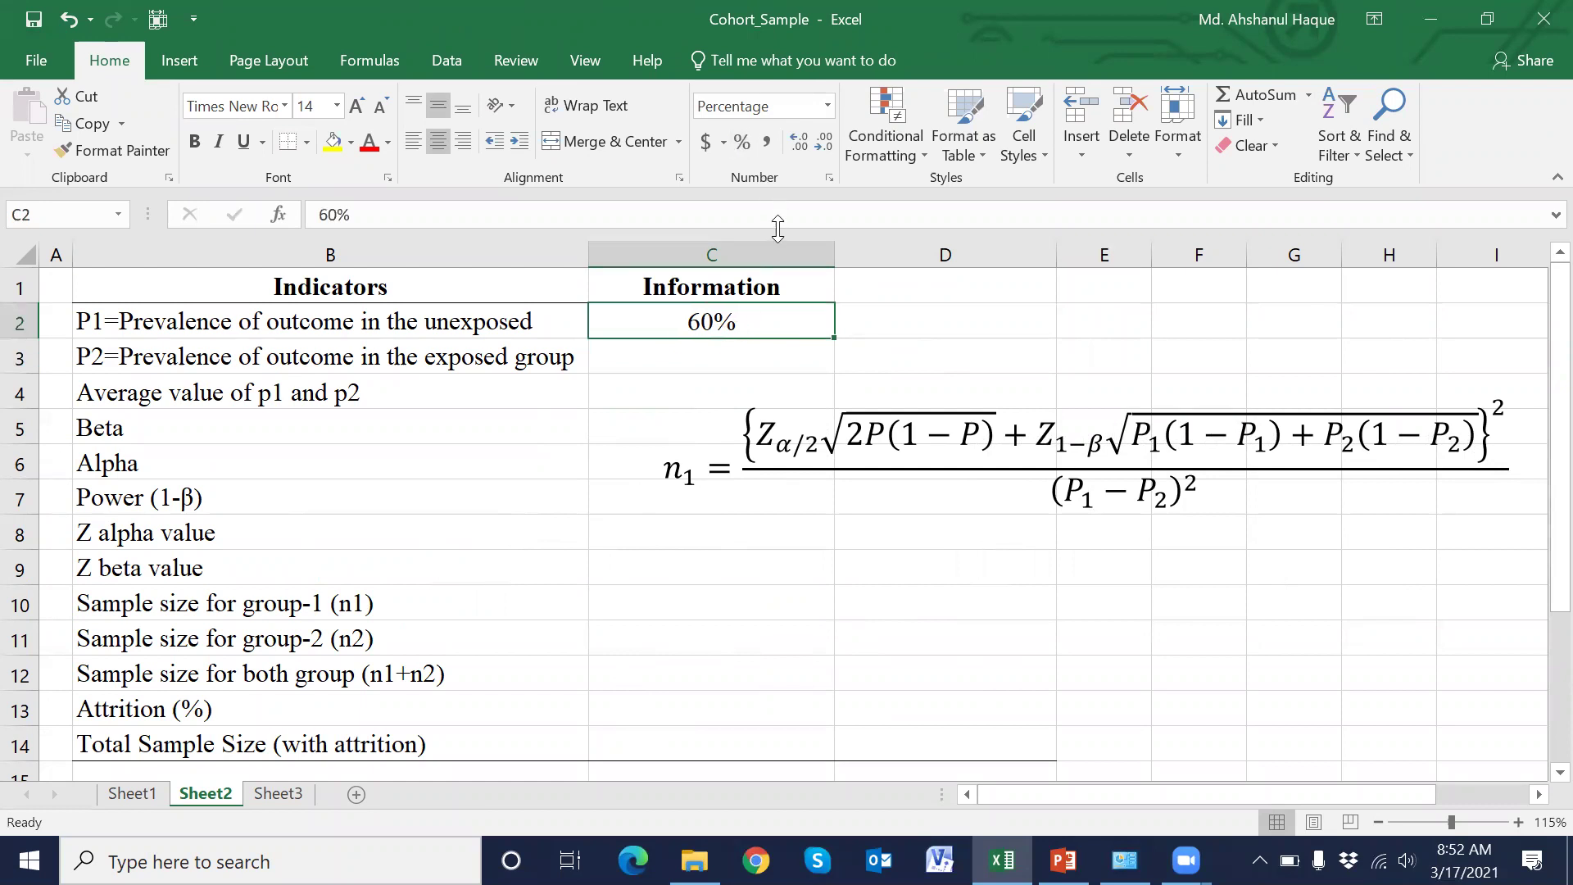
pyautogui.click(827, 105)
pyautogui.click(762, 197)
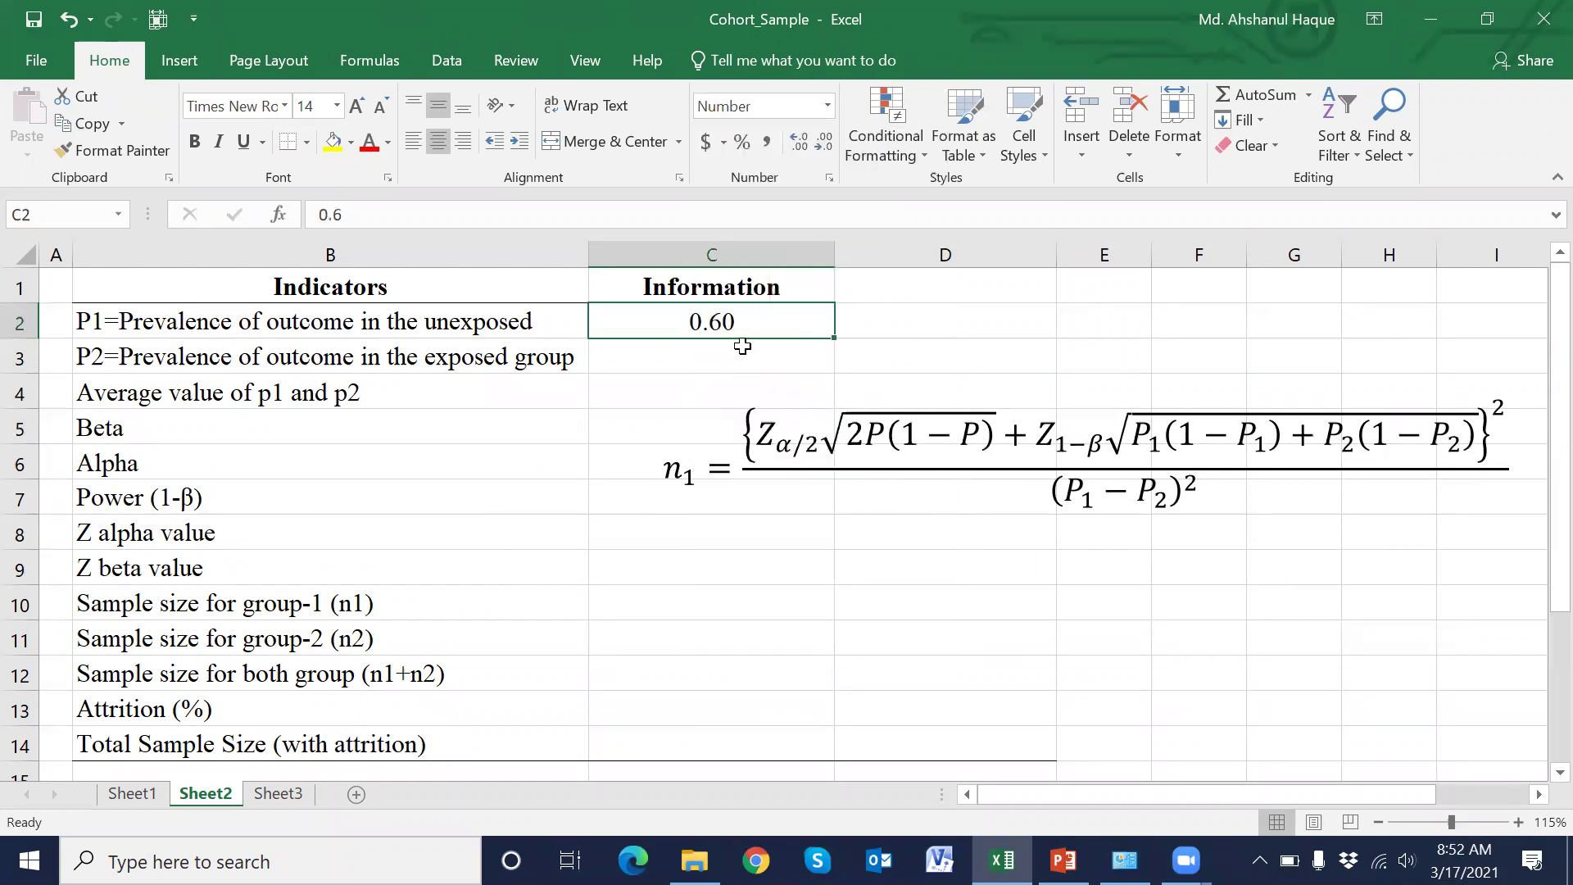
pyautogui.click(741, 146)
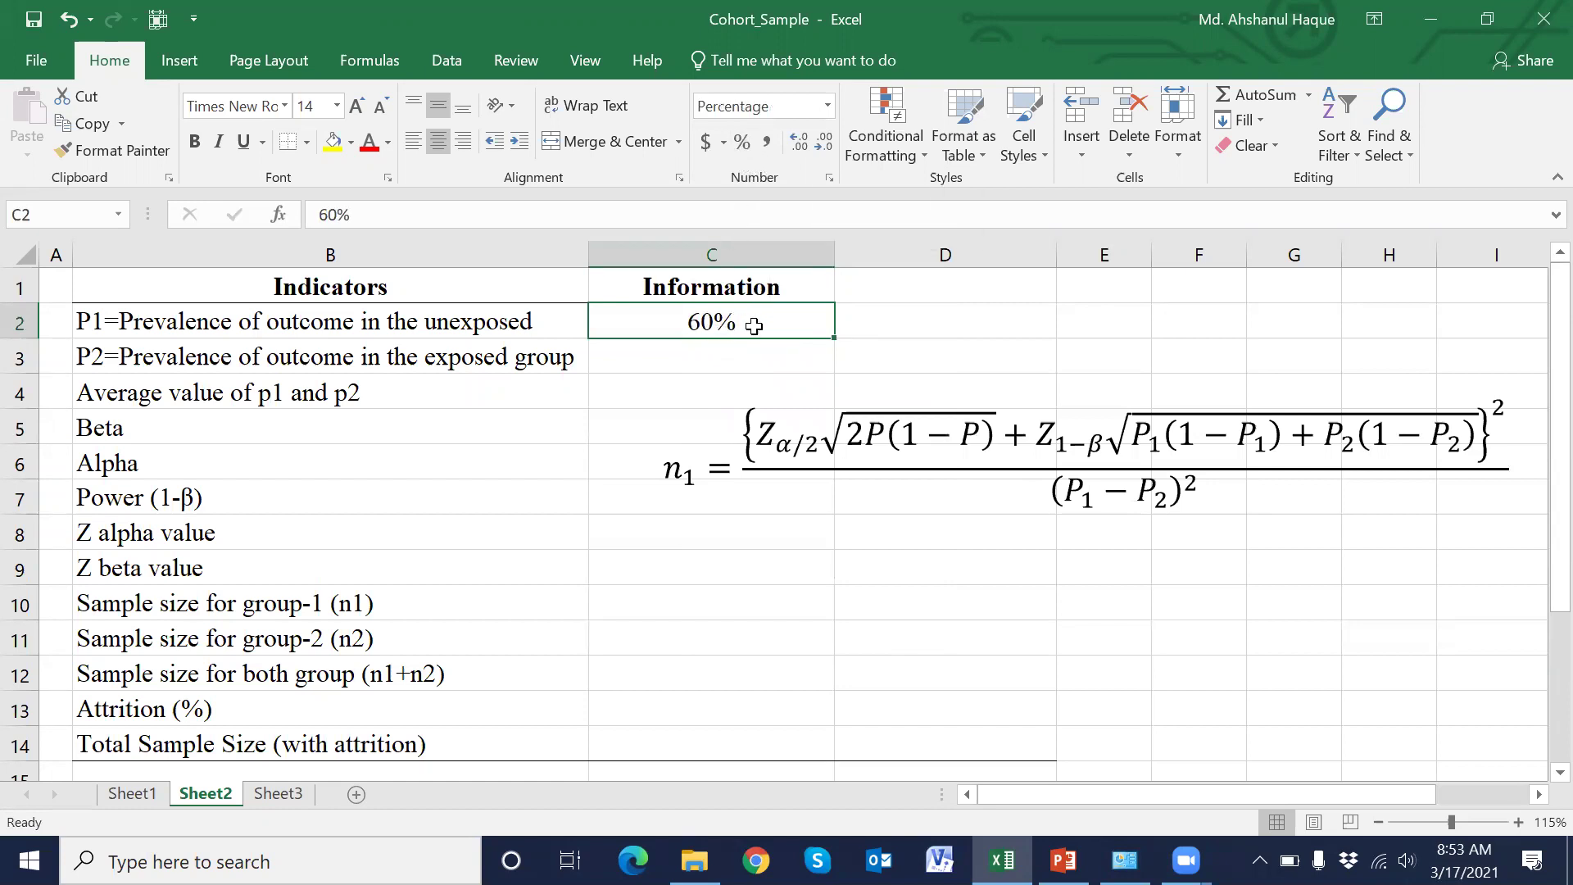
pyautogui.click(860, 365)
# - Enter P2 as 45% in C3 and compute the average =(C2+C3)/2 giving 52.5% in C4
pyautogui.click(805, 360)
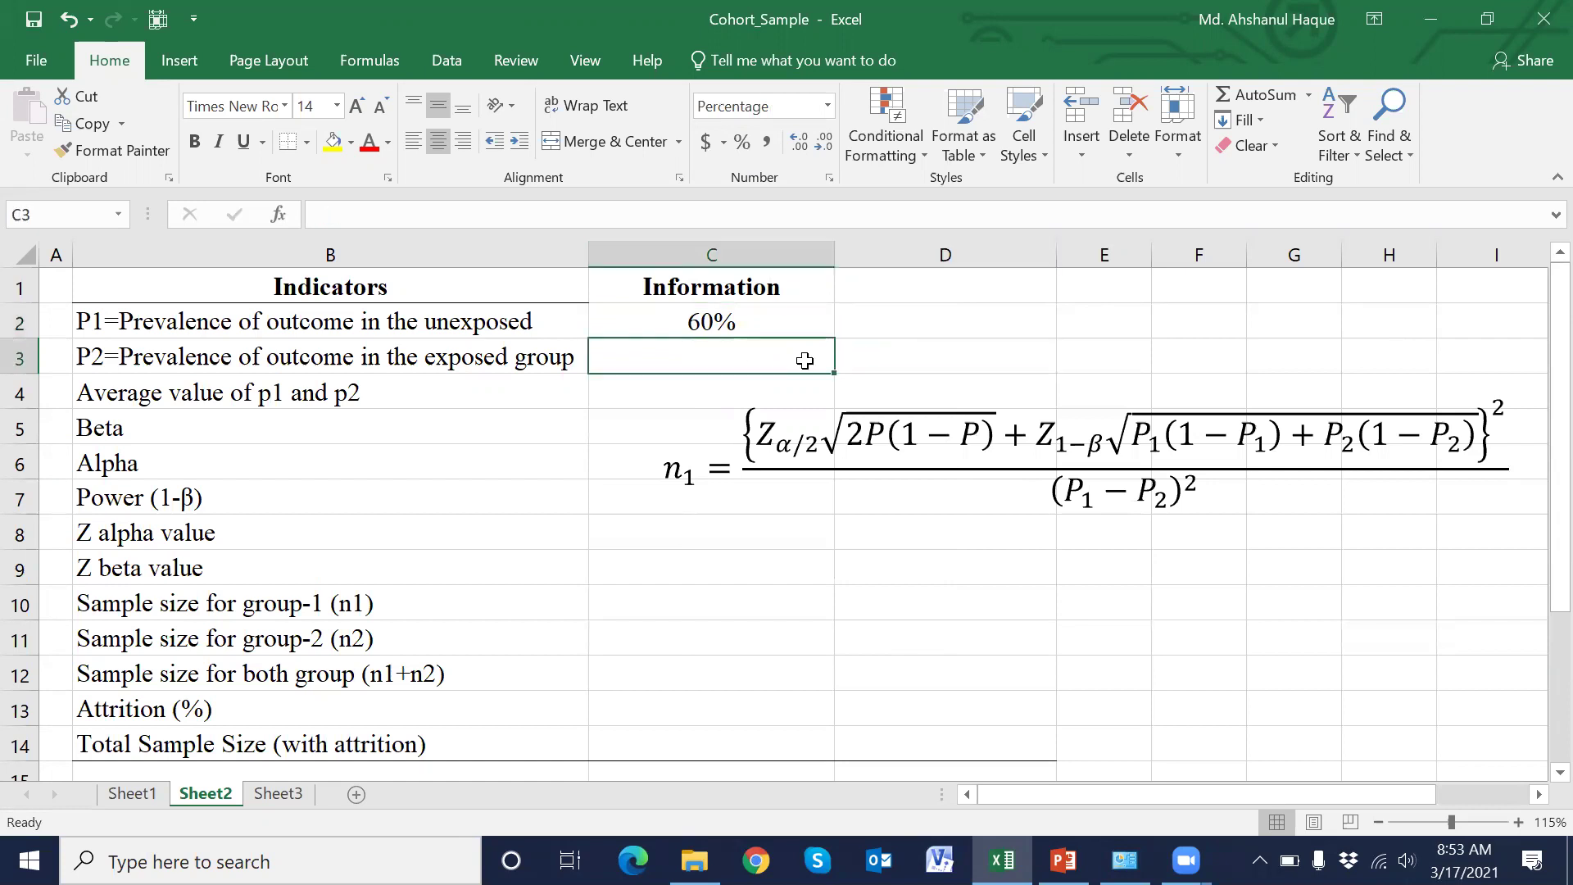
pyautogui.write('45')
pyautogui.press('Return')
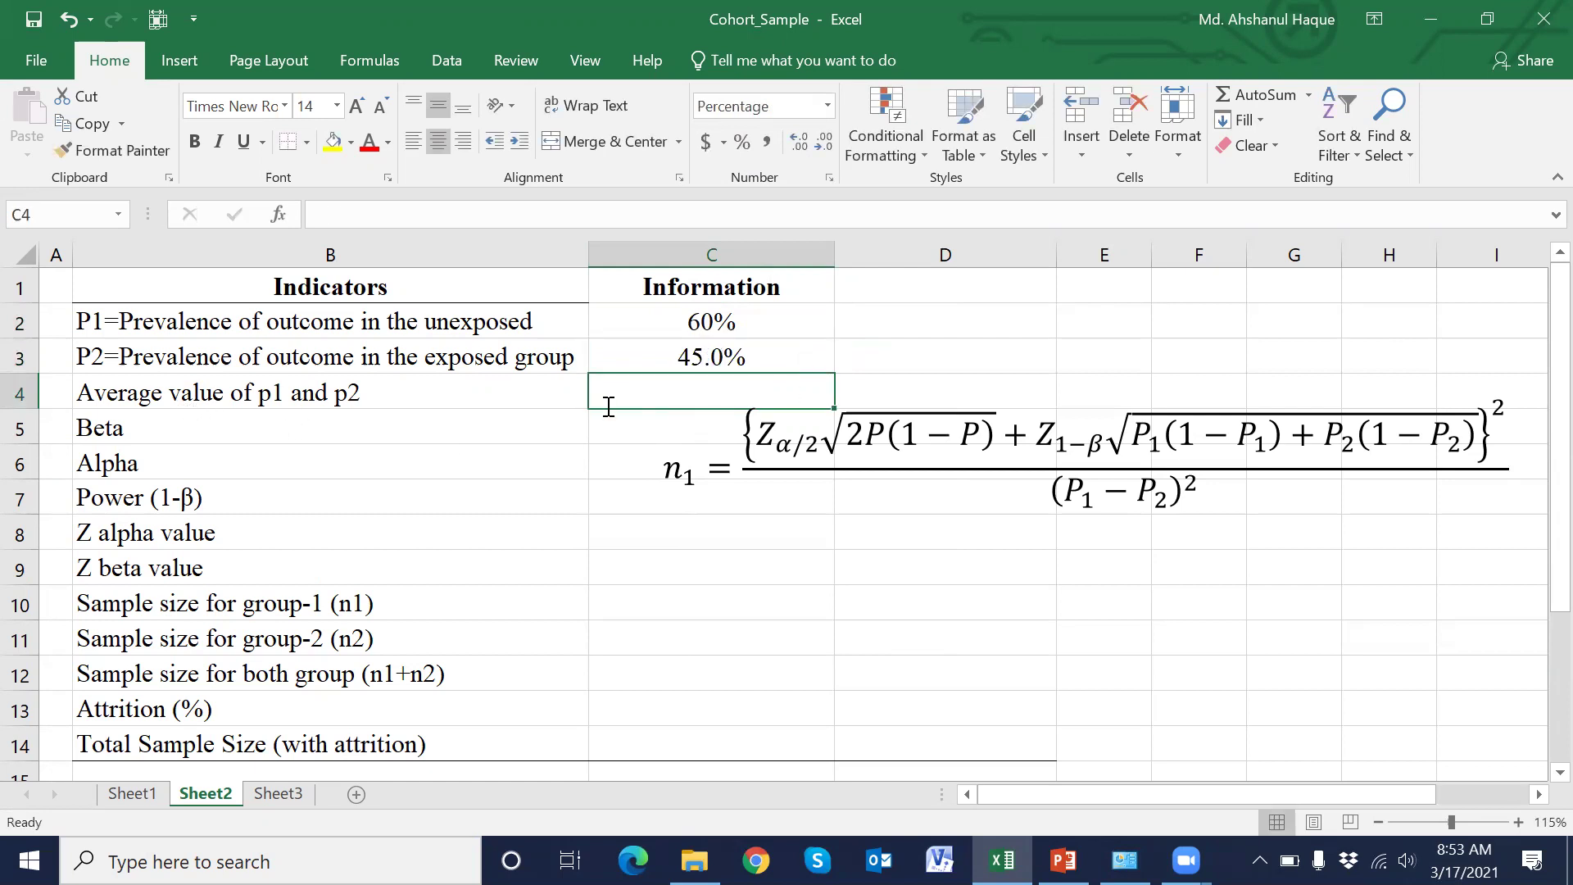
pyautogui.write('=')
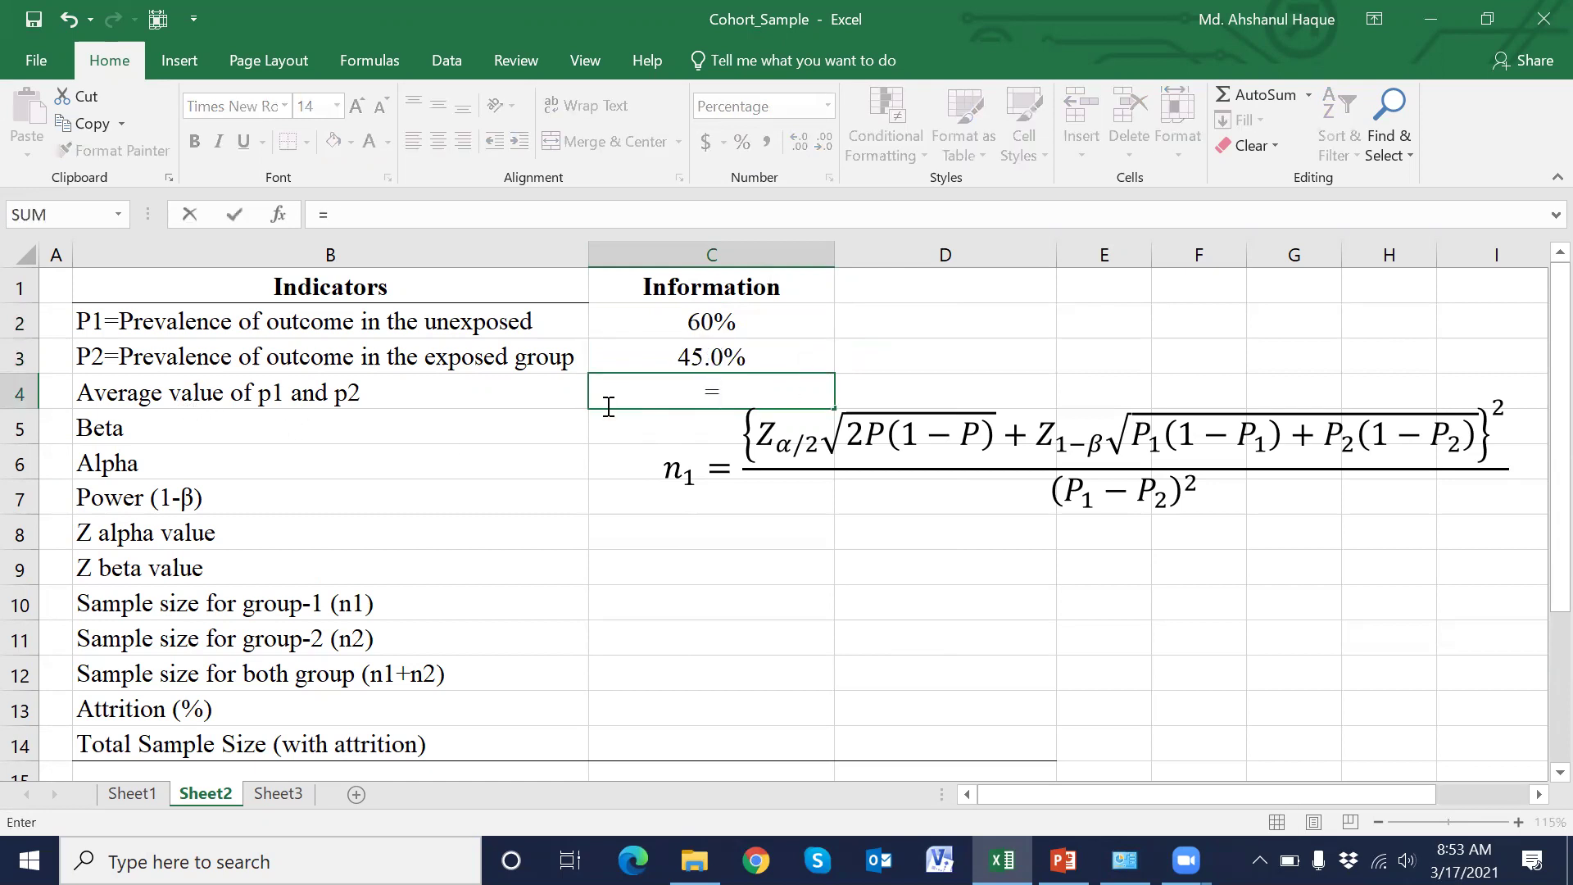
pyautogui.write('(')
pyautogui.click(710, 322)
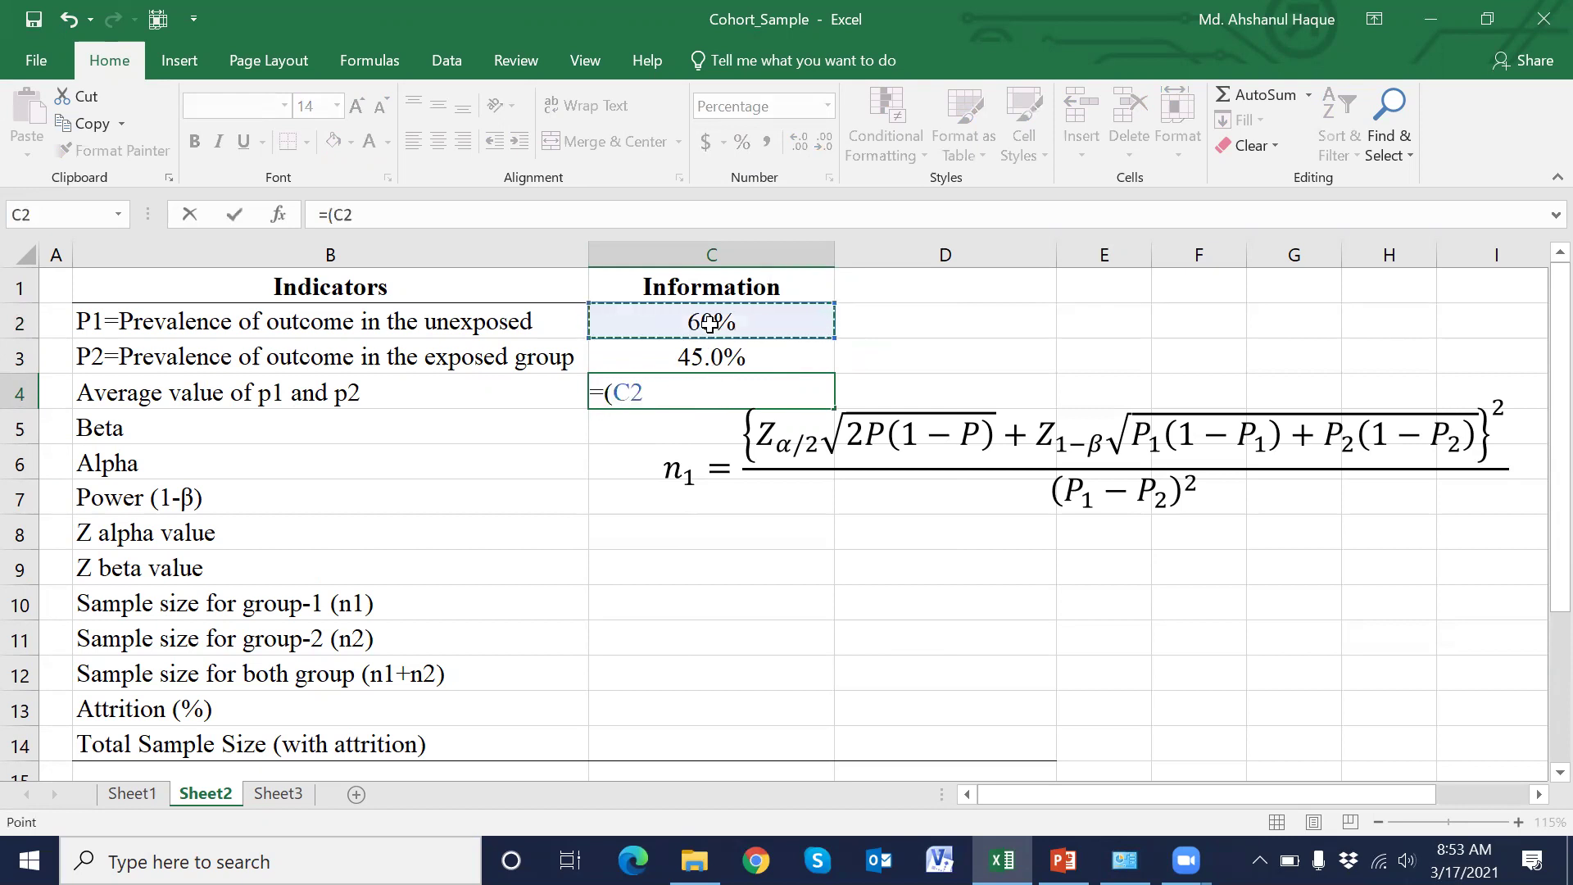
pyautogui.write('+')
pyautogui.click(711, 355)
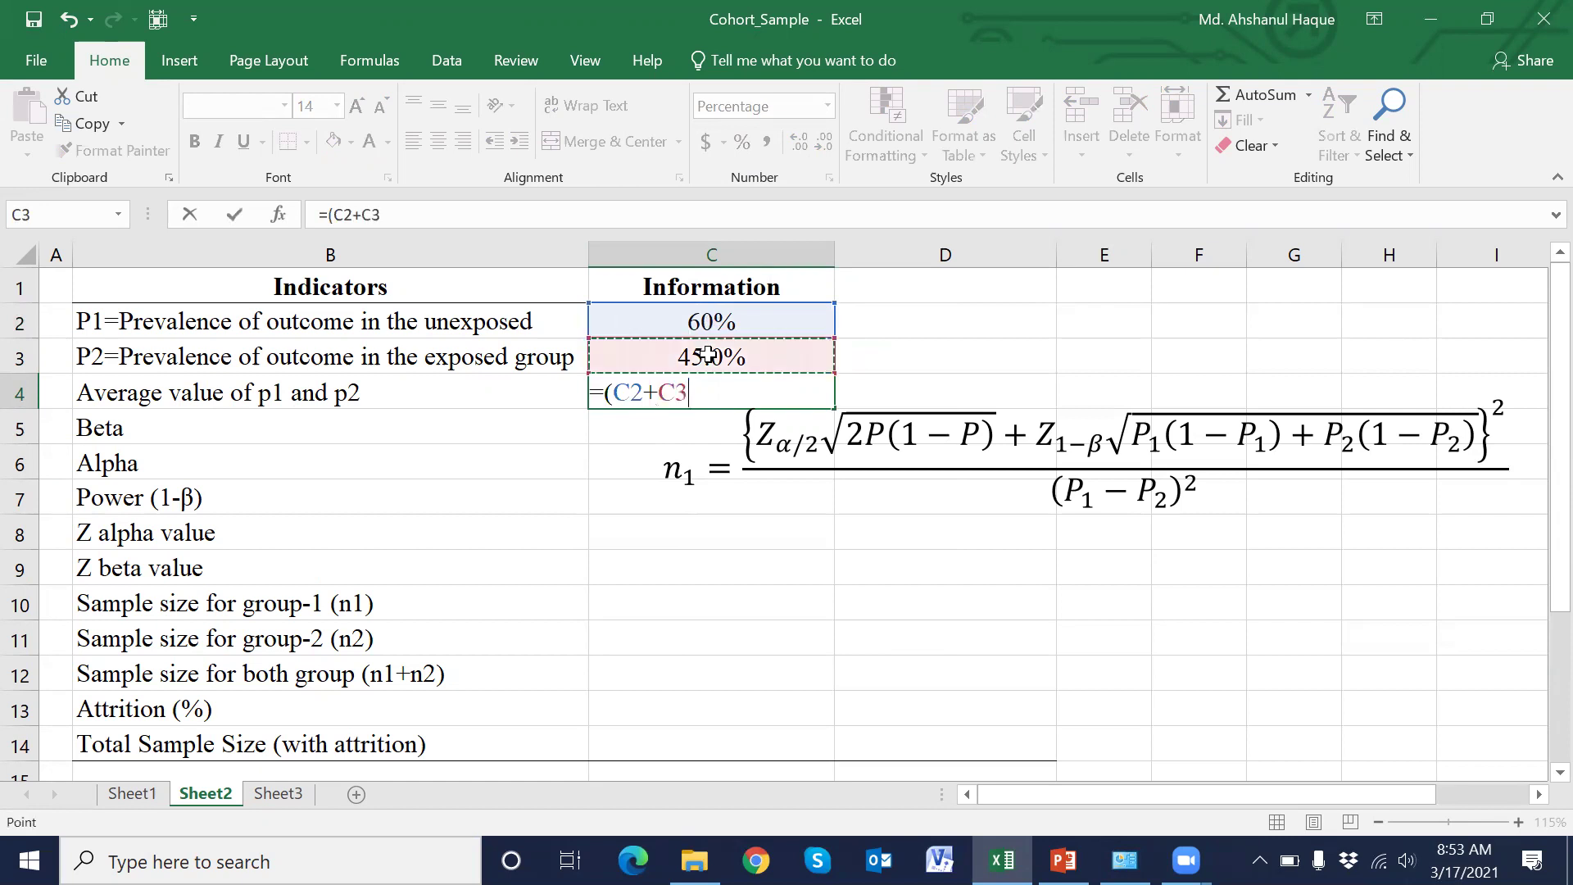
pyautogui.write(')')
pyautogui.write('/')
pyautogui.write('2')
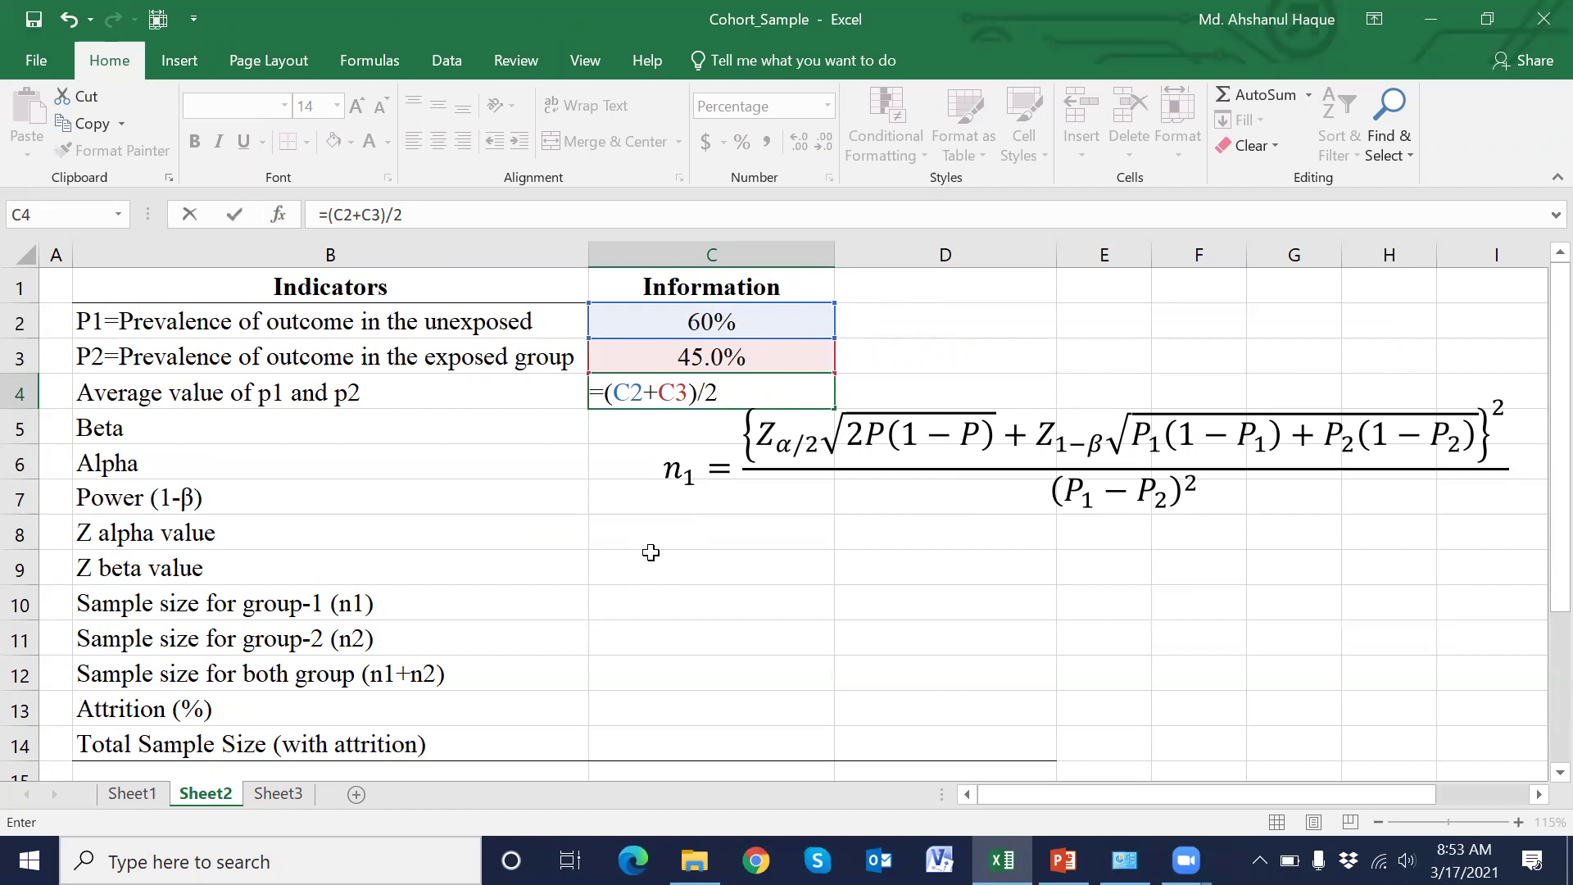
pyautogui.press('Return')
# - Move the equation image down beside rows 10–12
pyautogui.click(905, 465)
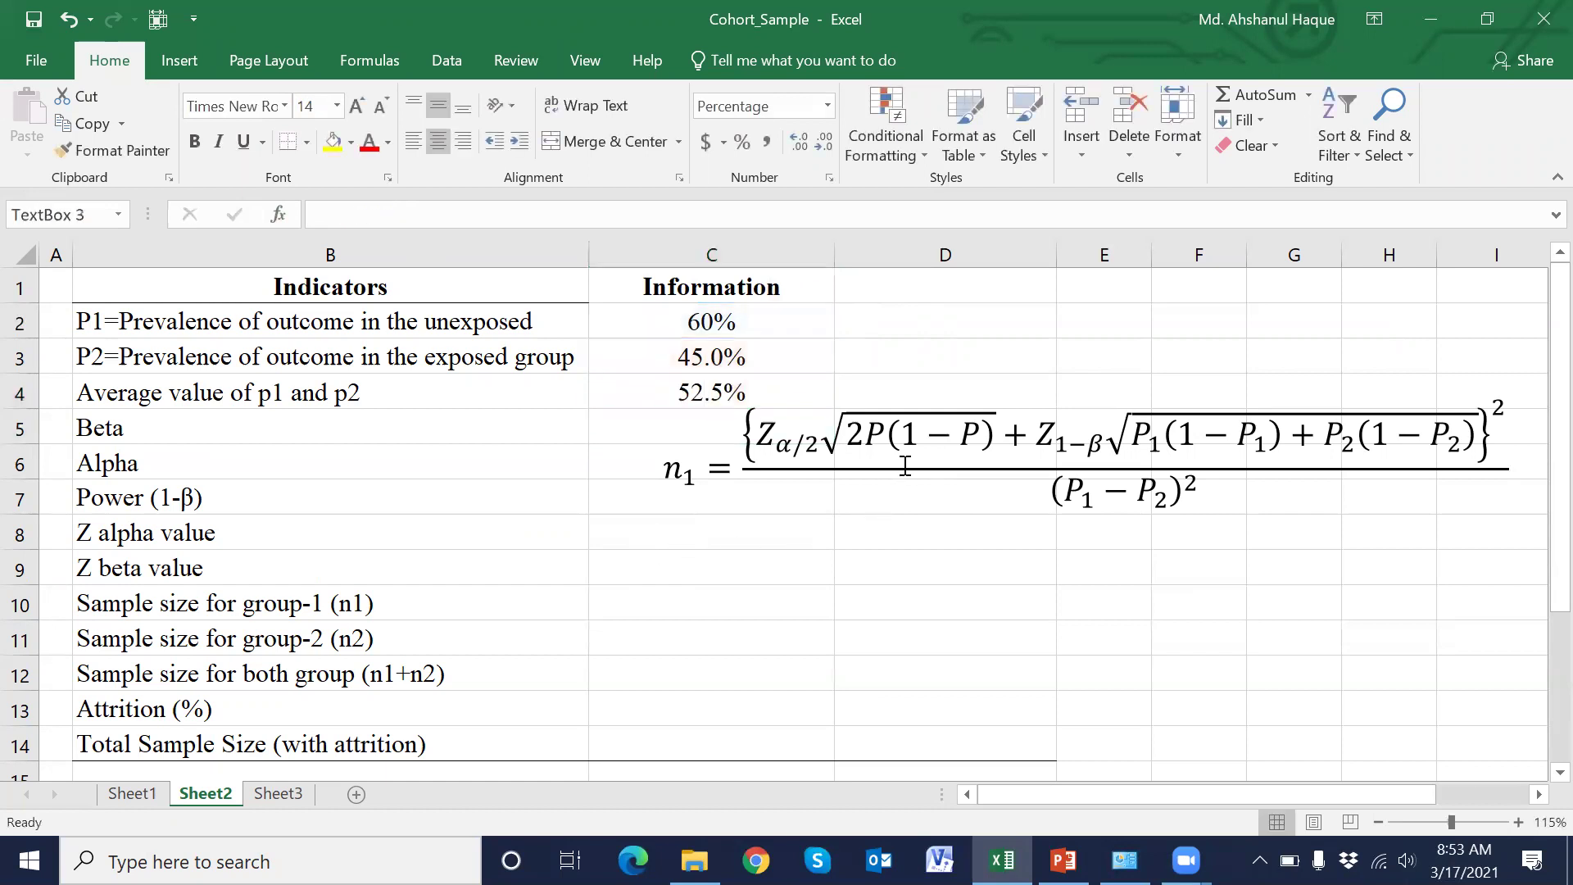
pyautogui.moveTo(892, 514); pyautogui.dragTo(951, 680)
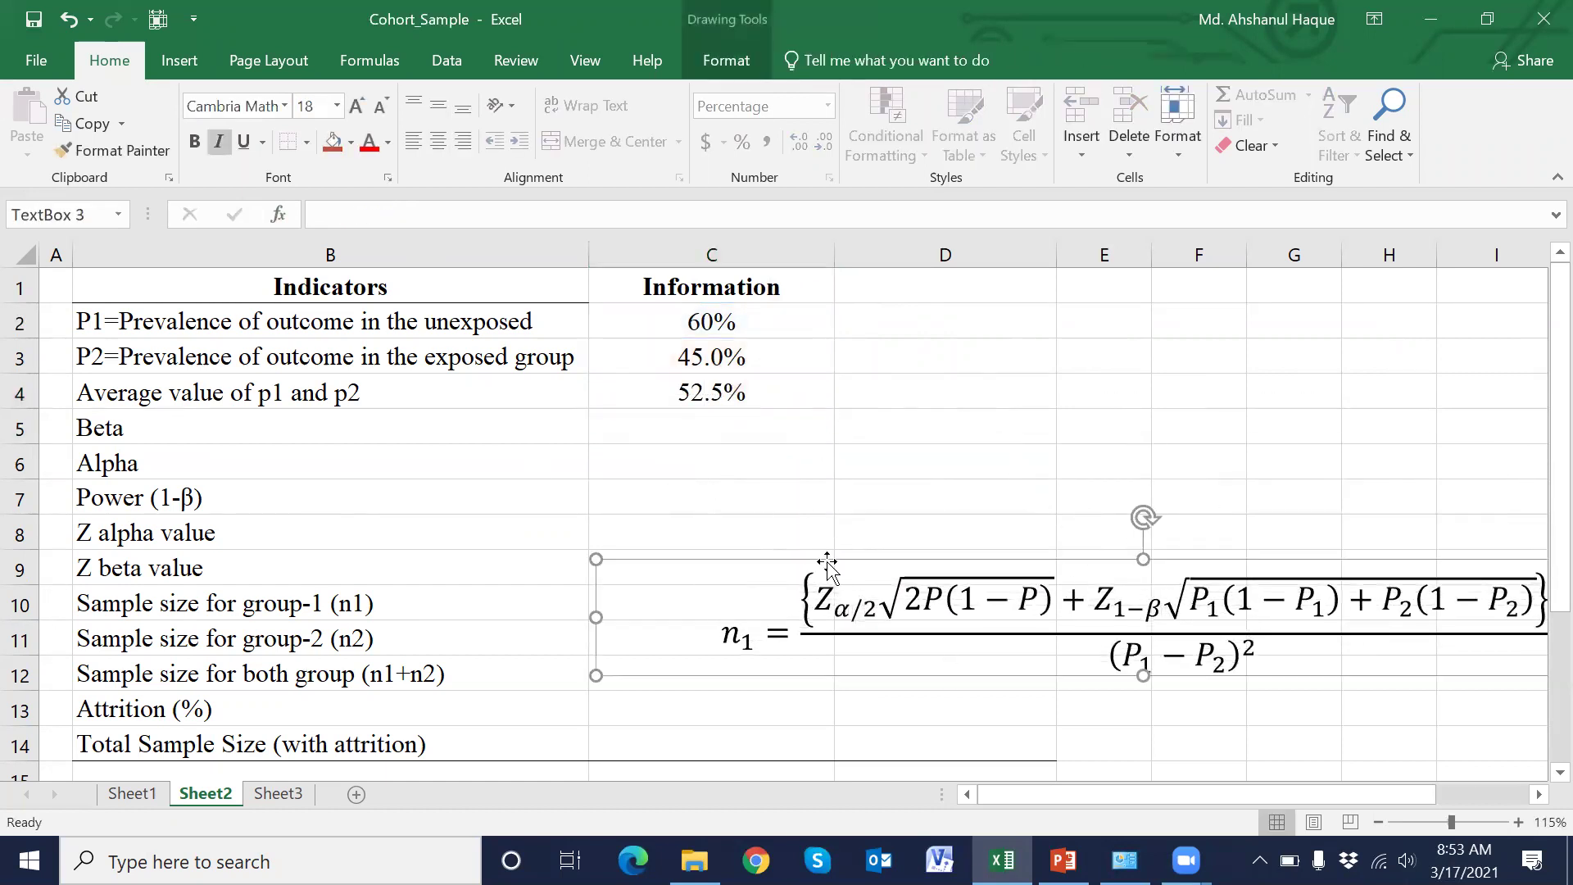
pyautogui.click(723, 423)
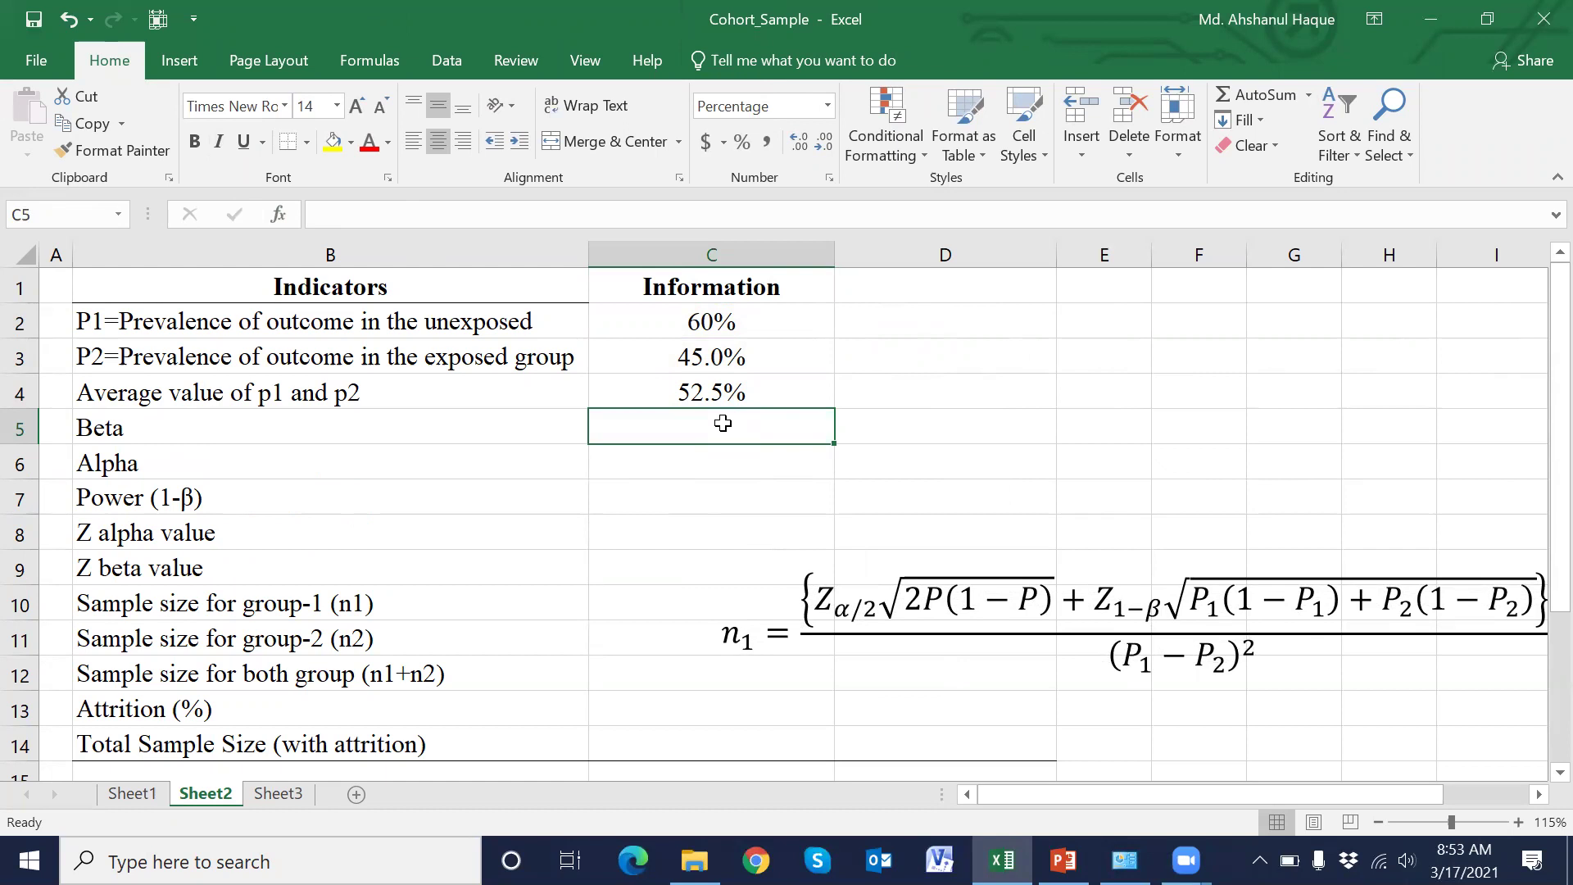
pyautogui.write('10')
# - Enter Beta 10% in C5, Alpha 5% in C6, and Power =1-C5 giving 90% in C7
pyautogui.press('Return')
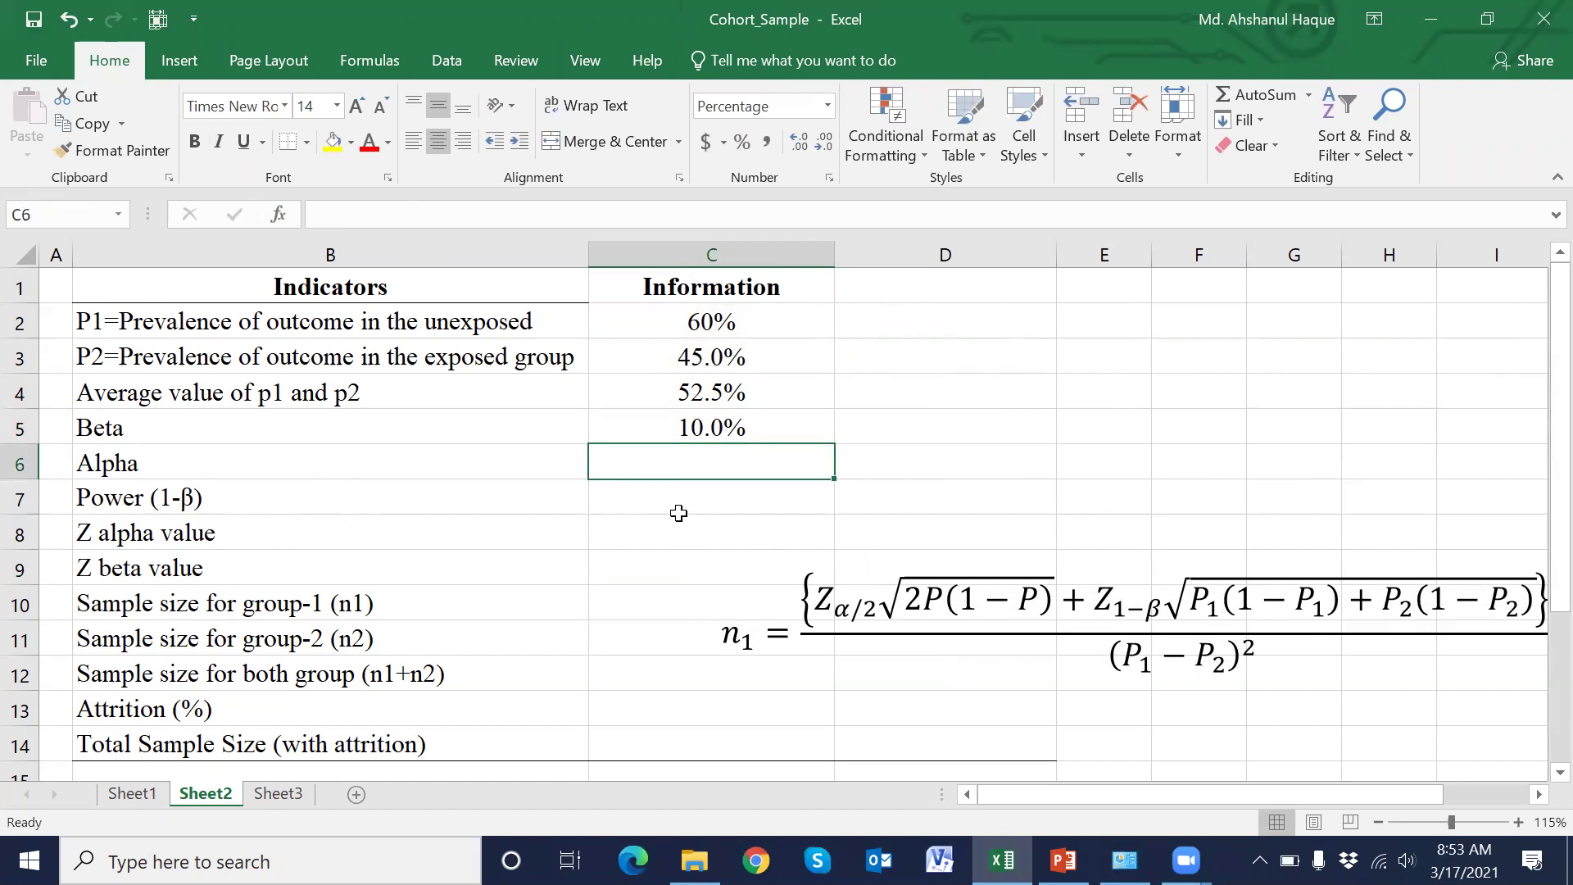
pyautogui.write('5')
pyautogui.press('Return')
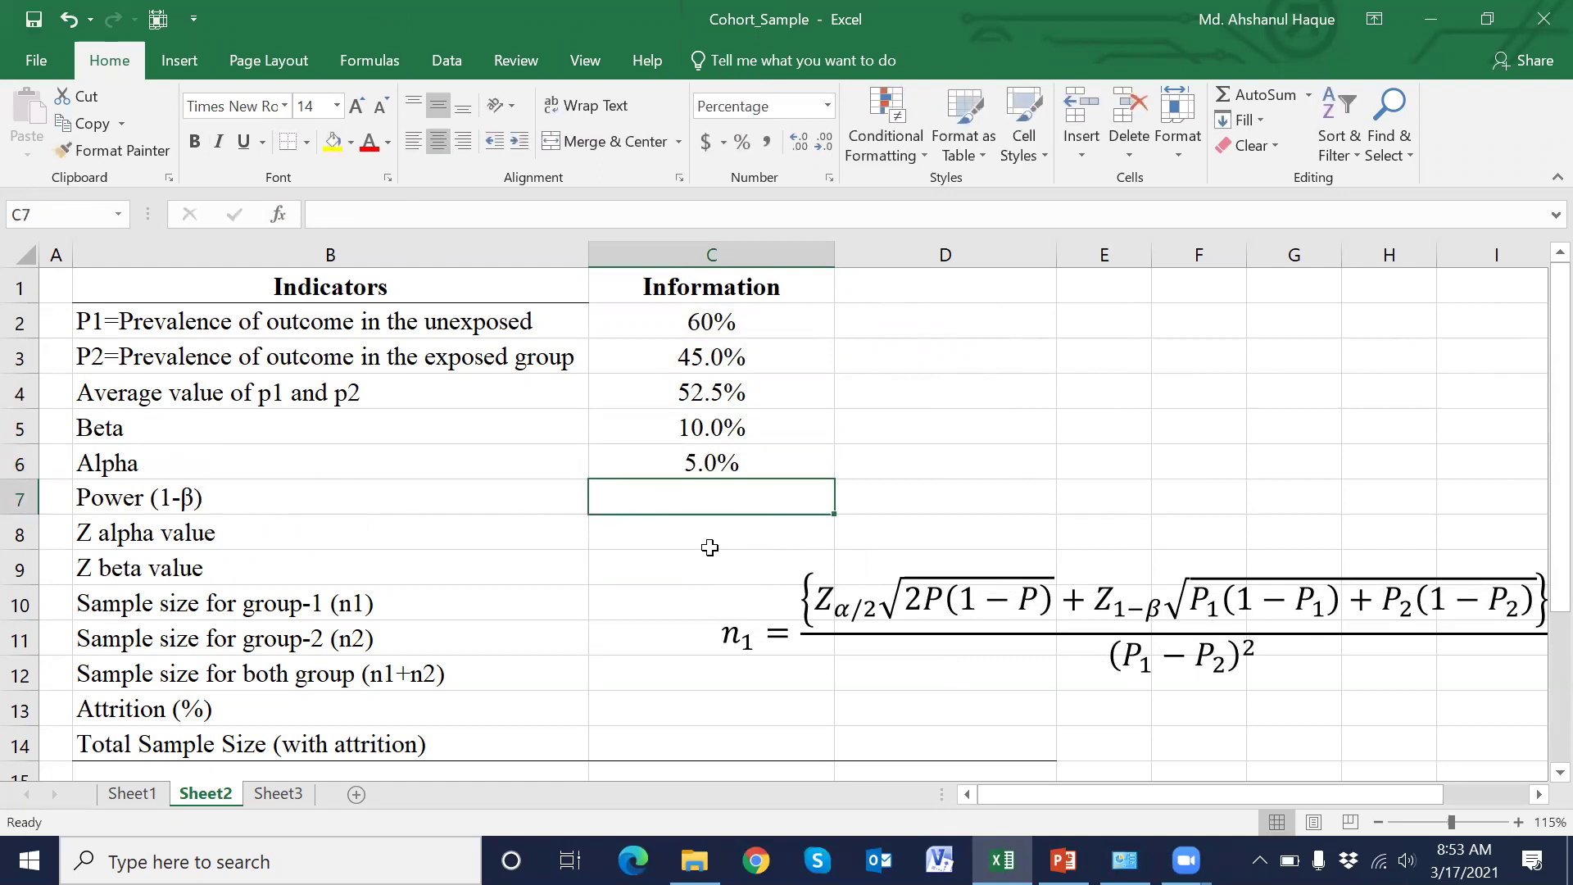
pyautogui.write('-')
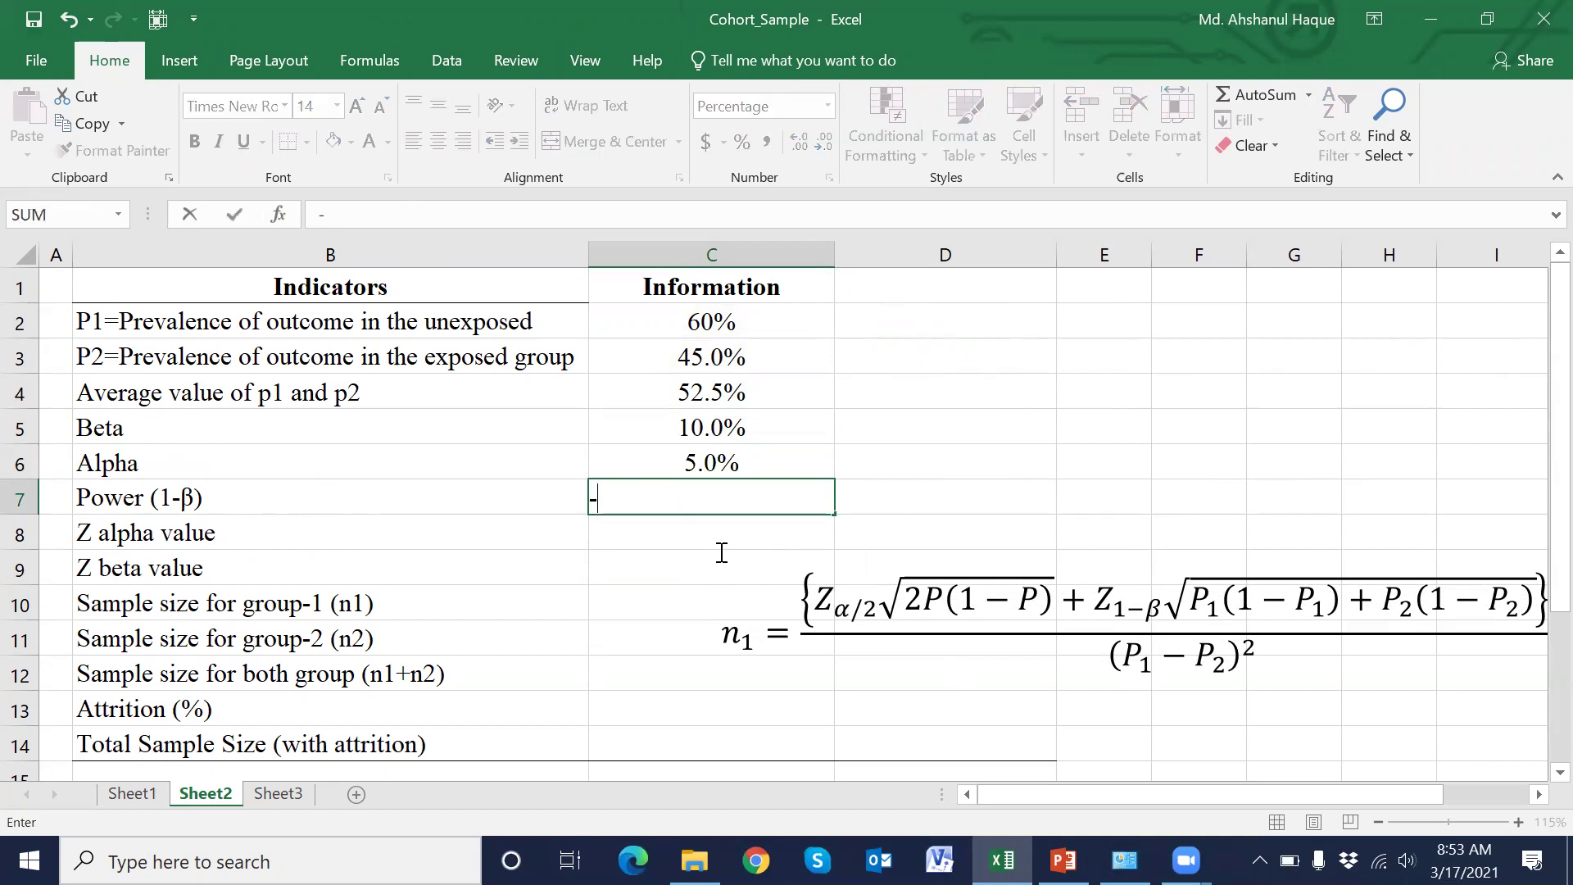
pyautogui.press('BackSpace')
pyautogui.press('Escape')
pyautogui.write('=')
pyautogui.write('1-')
pyautogui.click(713, 430)
pyautogui.press('Return')
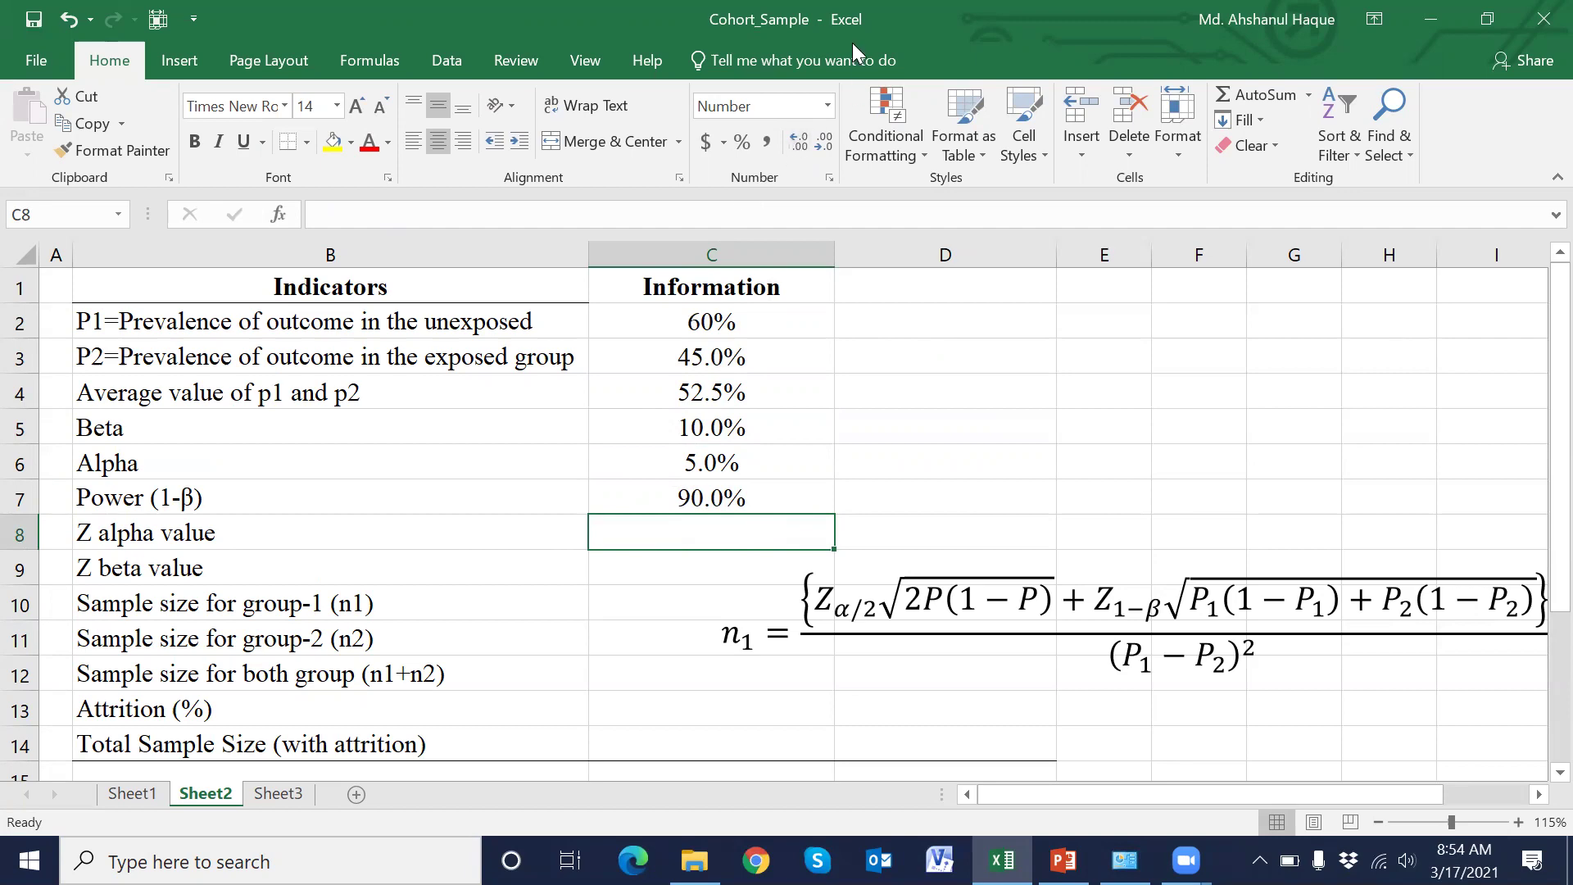
pyautogui.write('=NORMSINV(1-C6/2)')
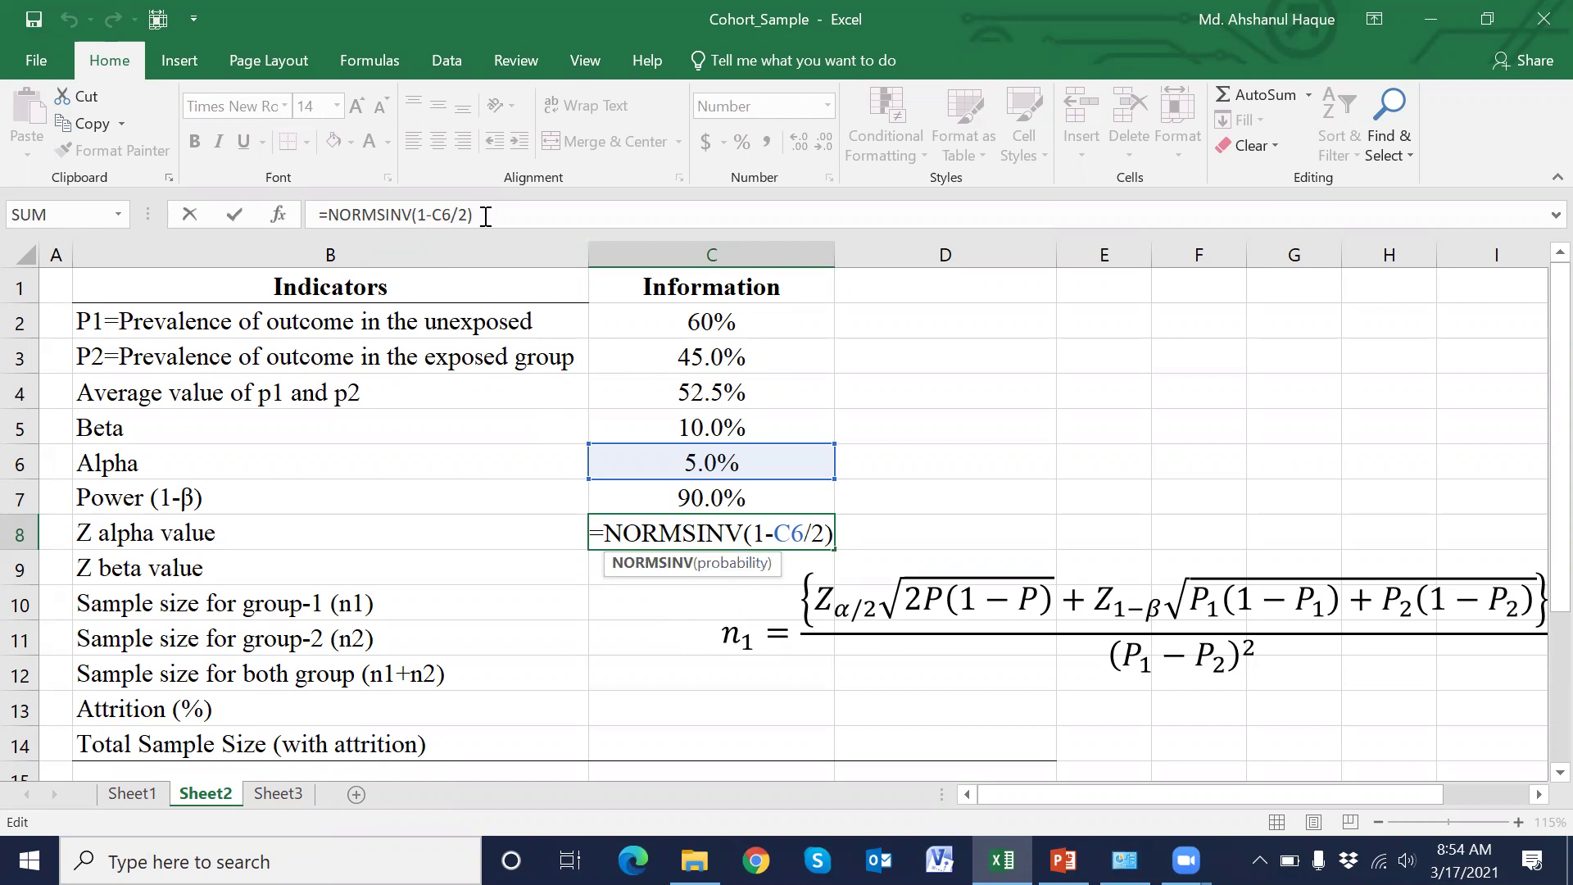
# - Enter Z alpha =NORMSINV(1-C6/2) as 1.96 and Z beta =NORMSINV(1-C5) as 1.28
pyautogui.moveTo(486, 216); pyautogui.dragTo(317, 216)
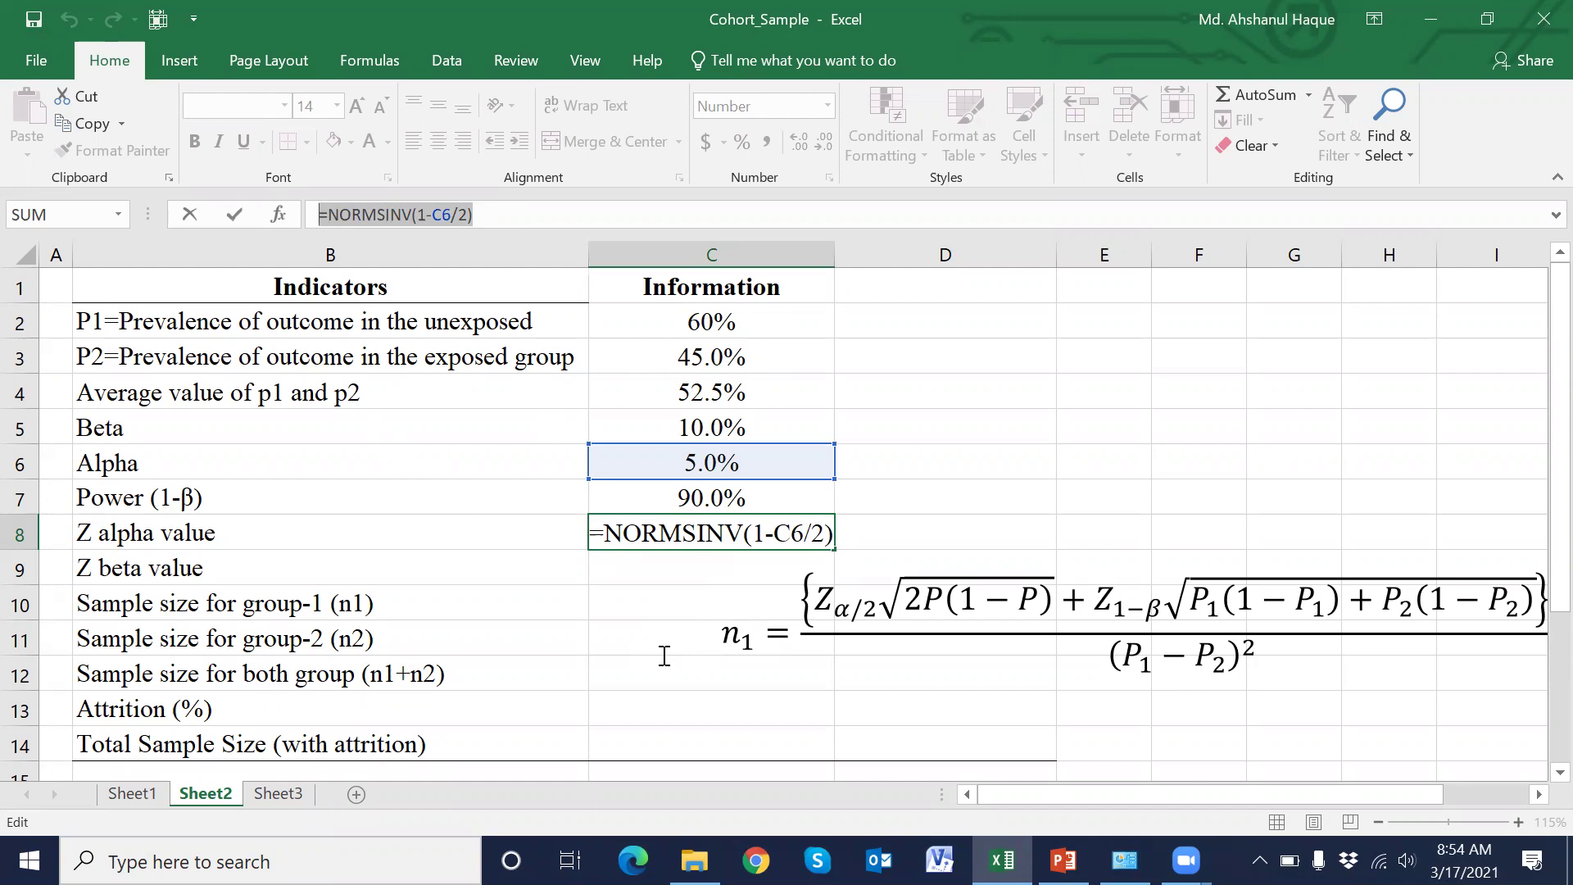
pyautogui.press('Return')
pyautogui.write('=NORMSINV(1-C5)')
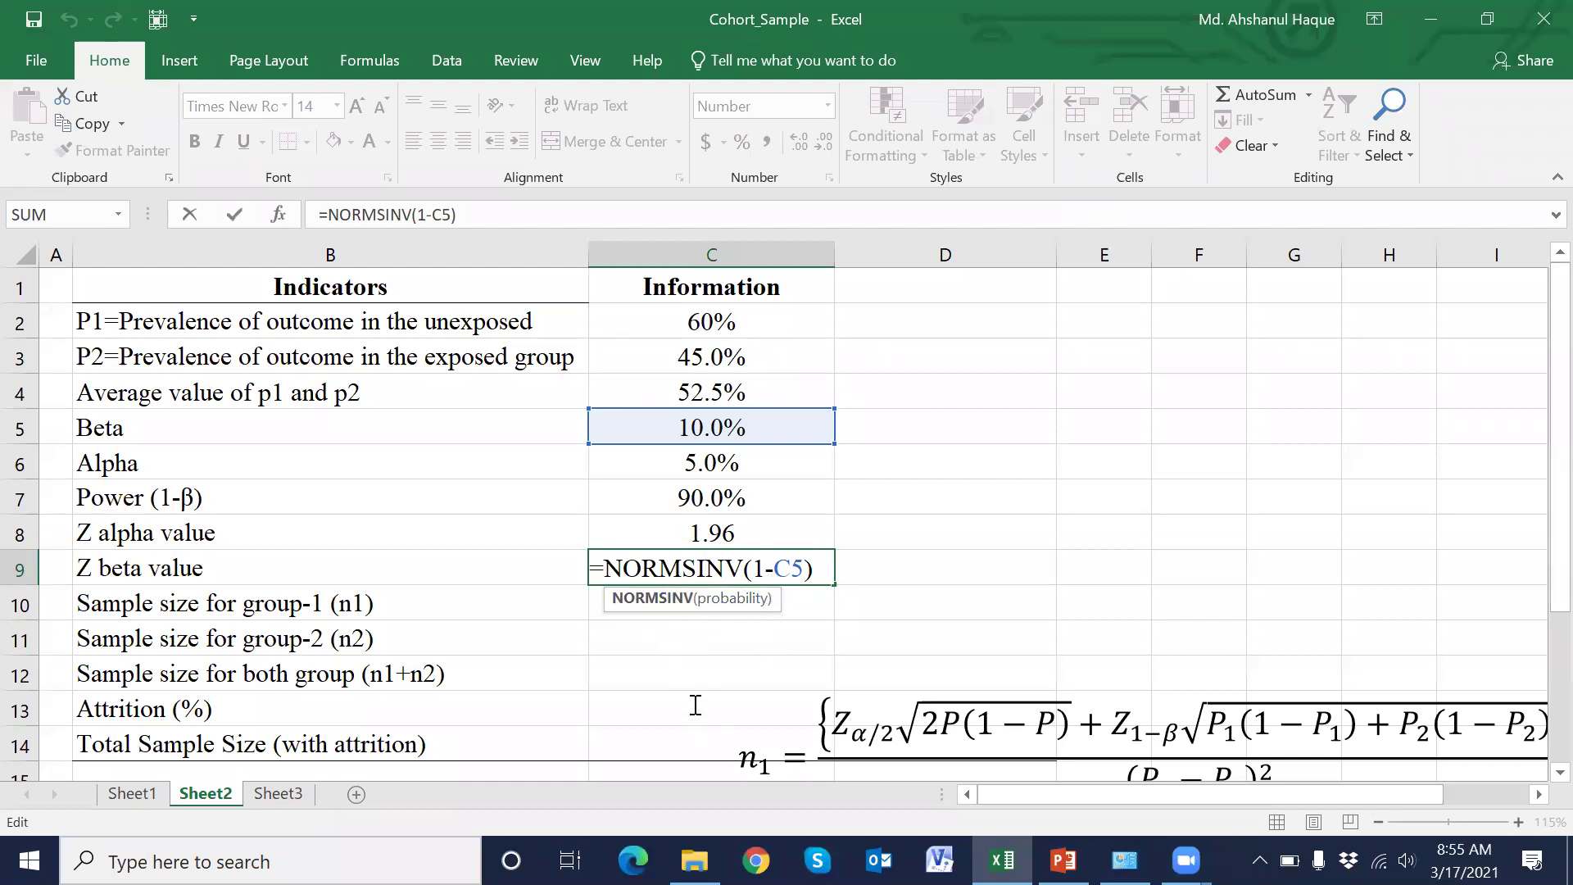
pyautogui.press('Return')
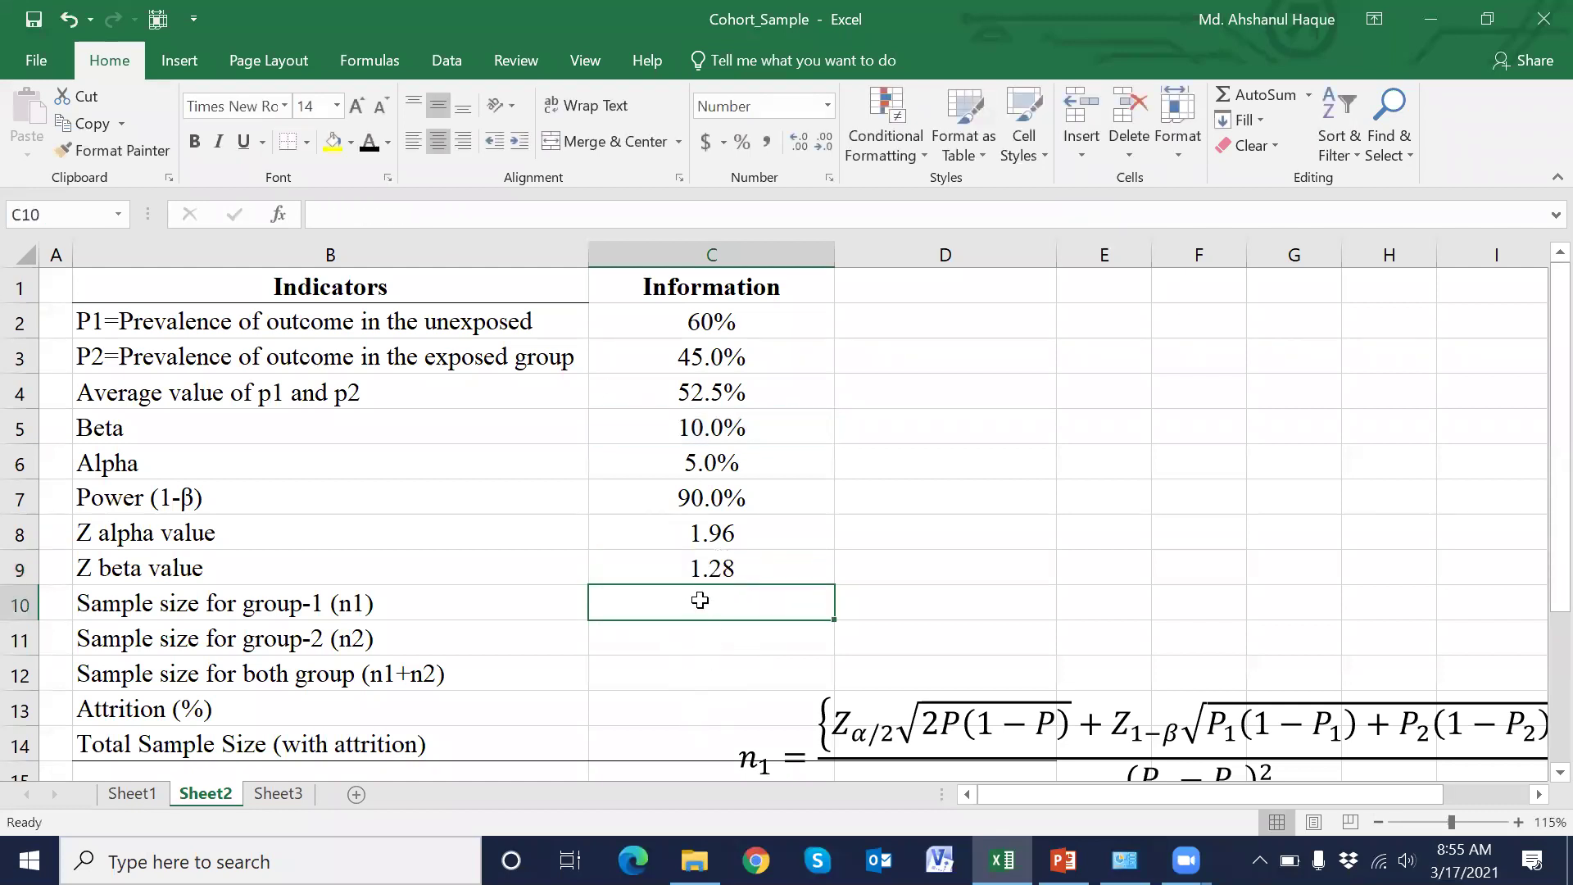
pyautogui.click(728, 537)
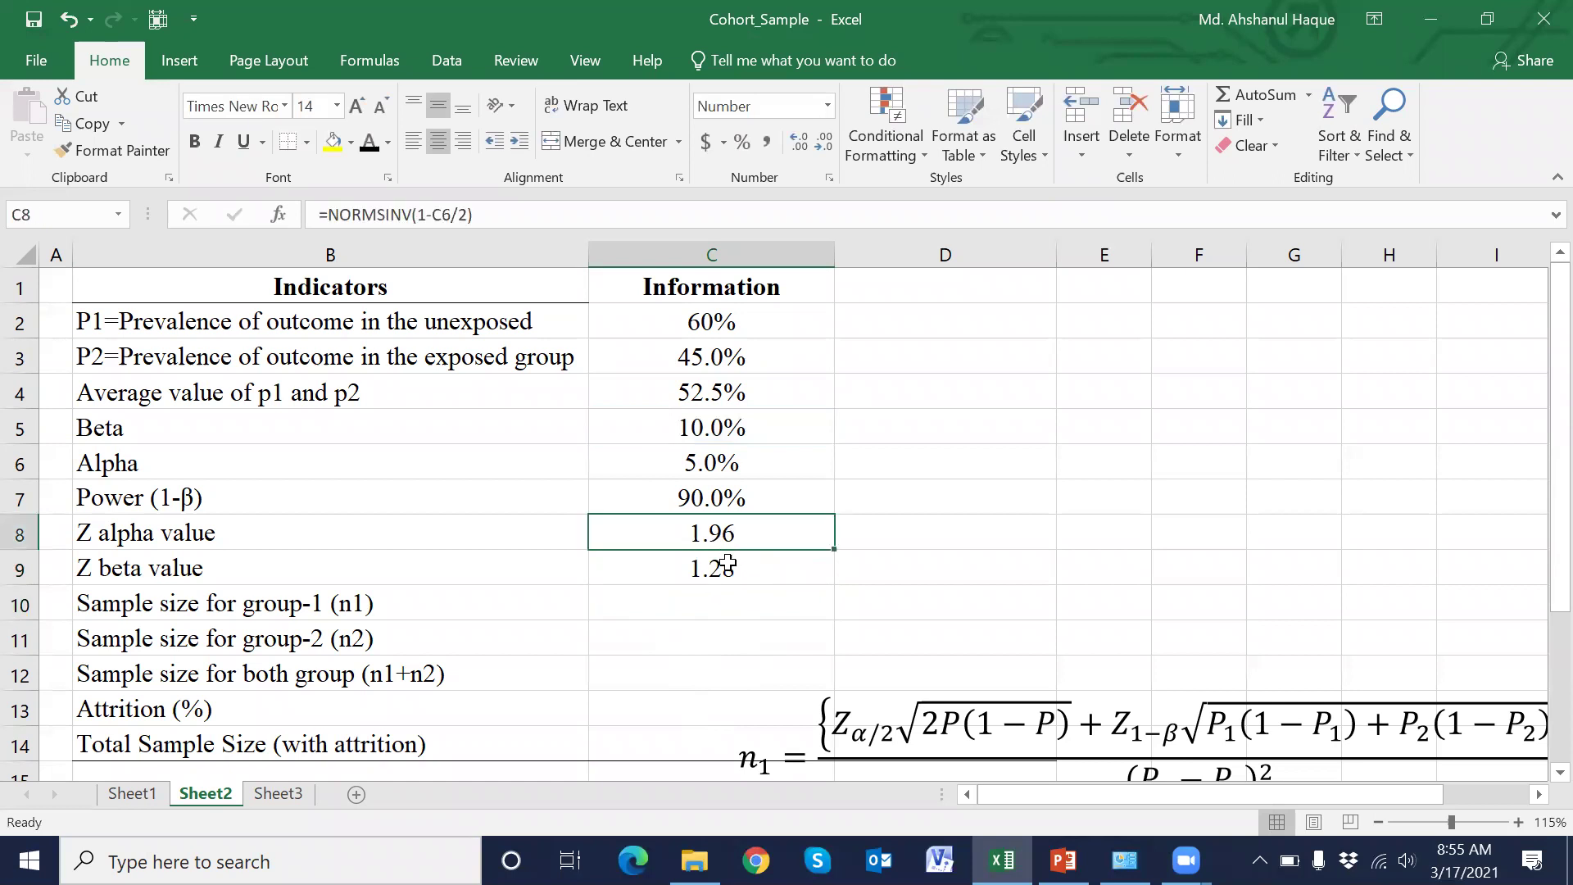
pyautogui.click(721, 429)
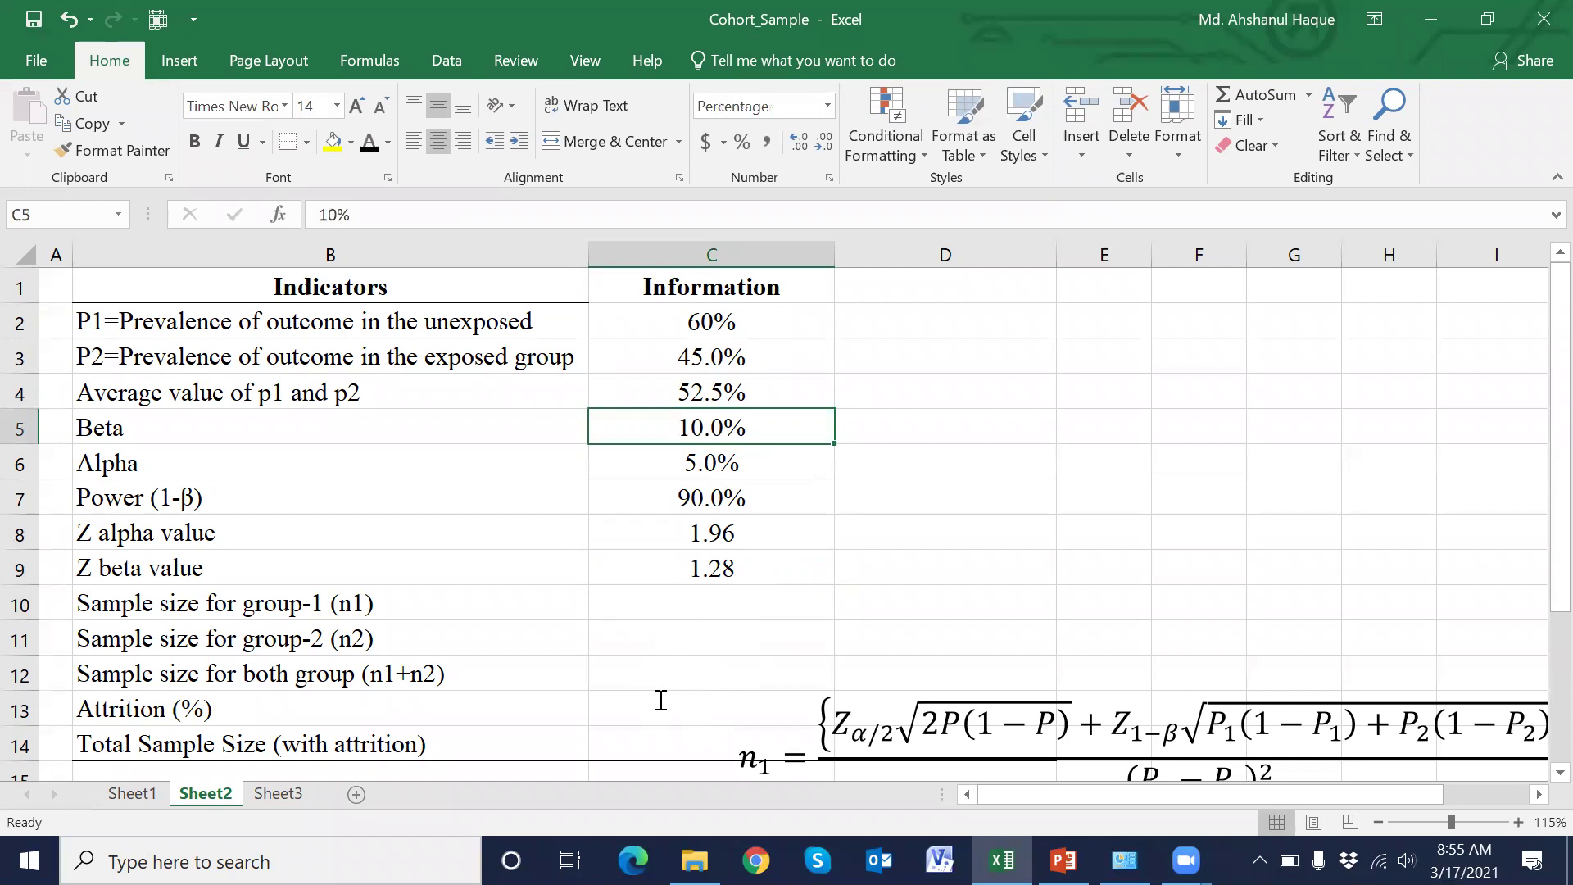
pyautogui.write('20')
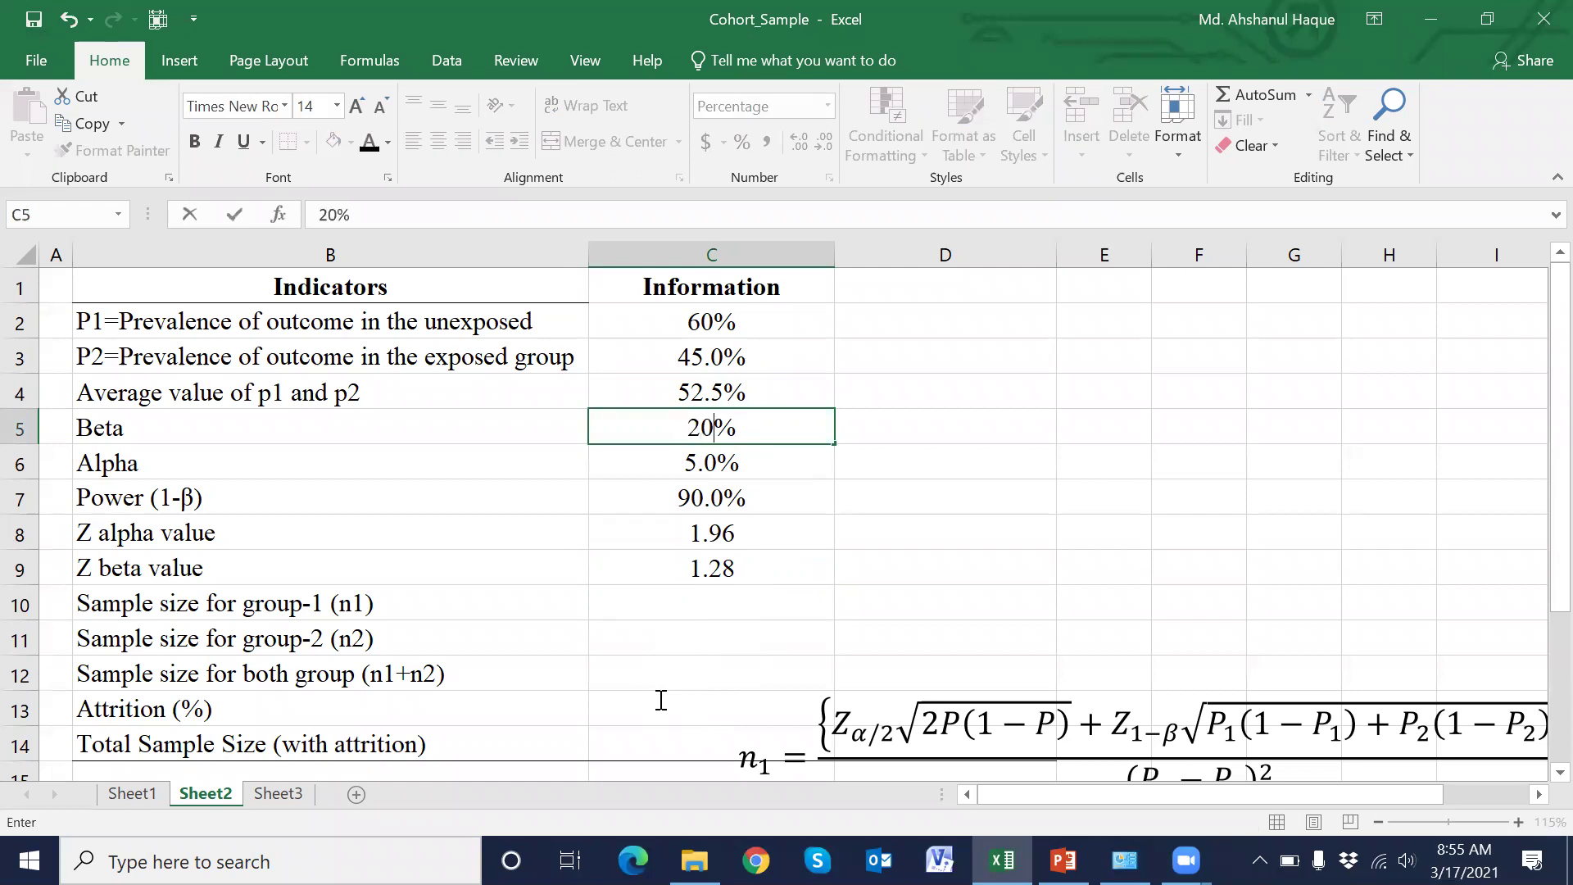
pyautogui.press('Return')
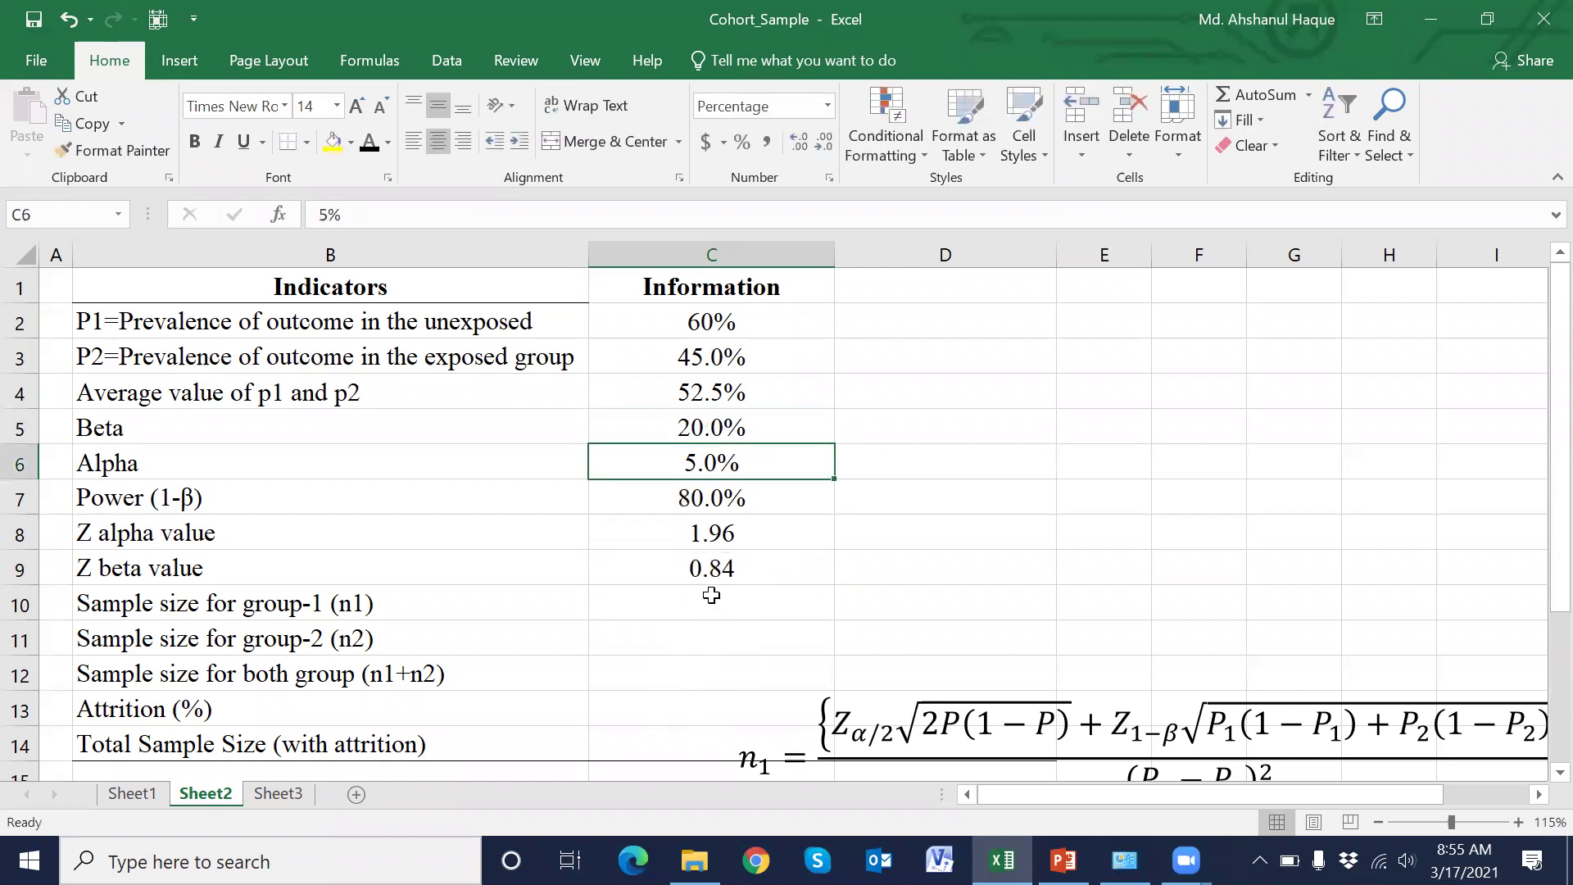
pyautogui.click(68, 21)
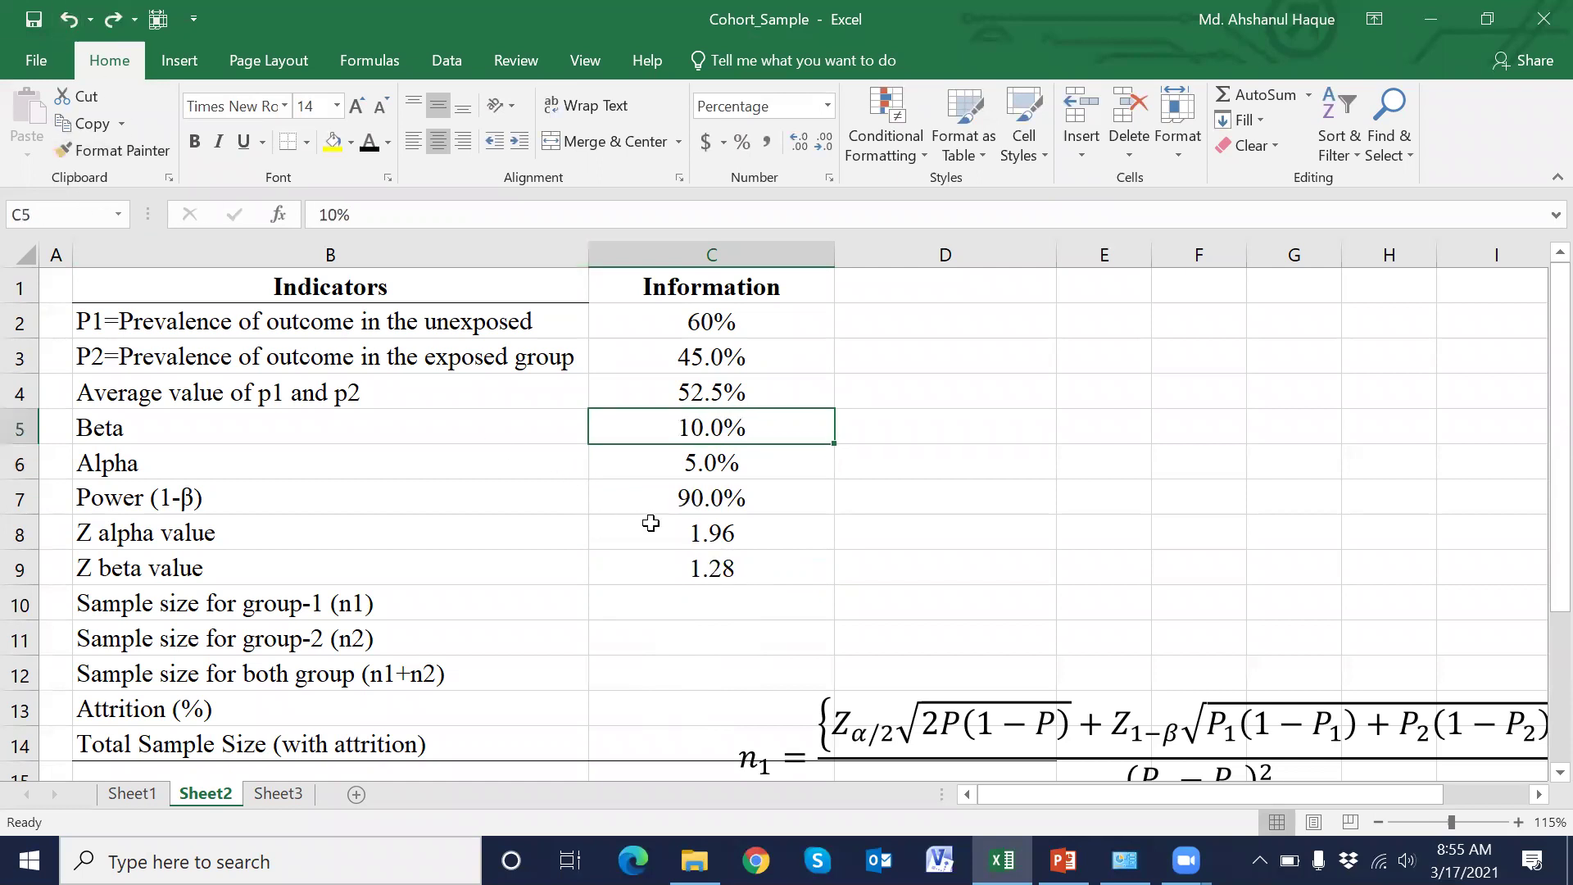
# - Move the n1 equation image up beside rows 4–6 and return to cell C10
pyautogui.click(692, 603)
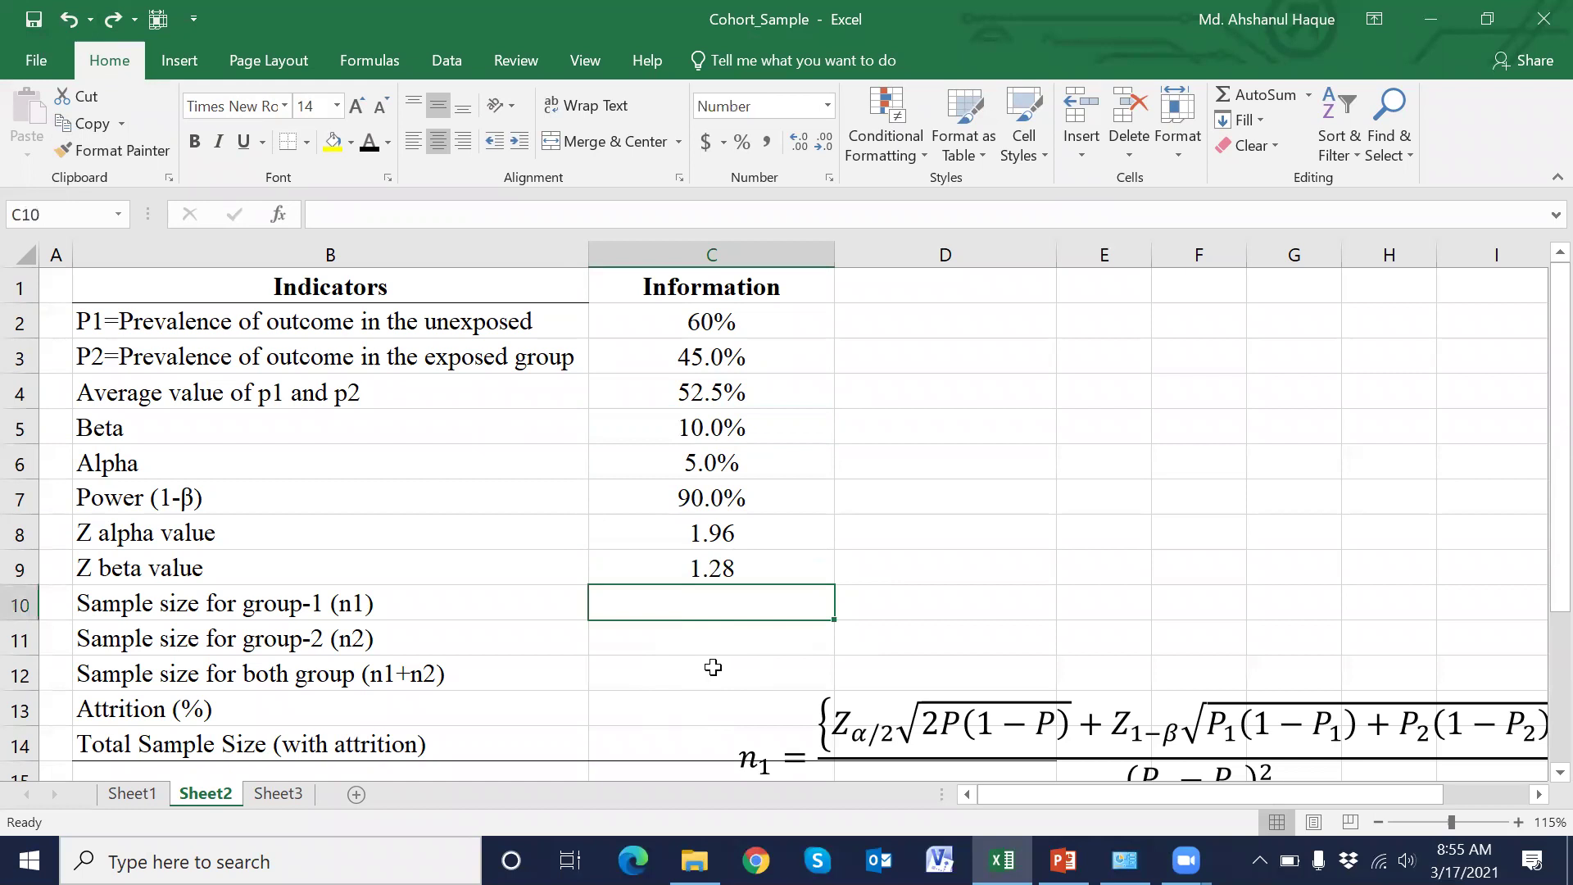
pyautogui.click(964, 723)
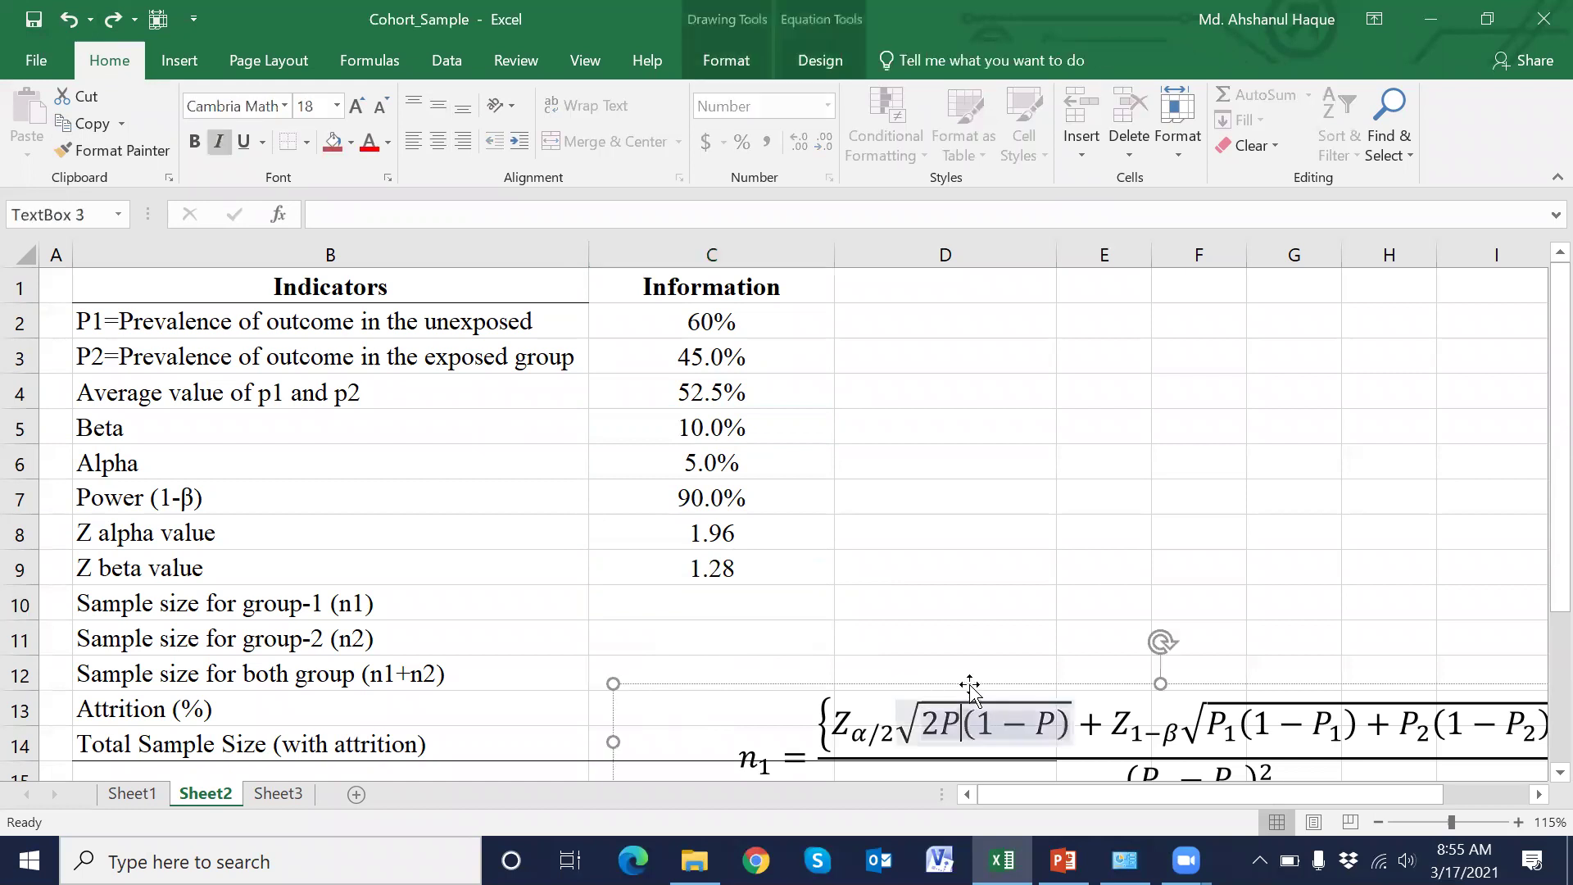
pyautogui.moveTo(970, 686)
pyautogui.mouseDown()
pyautogui.moveTo(839, 368)
pyautogui.moveTo(923, 361)
pyautogui.mouseUp()
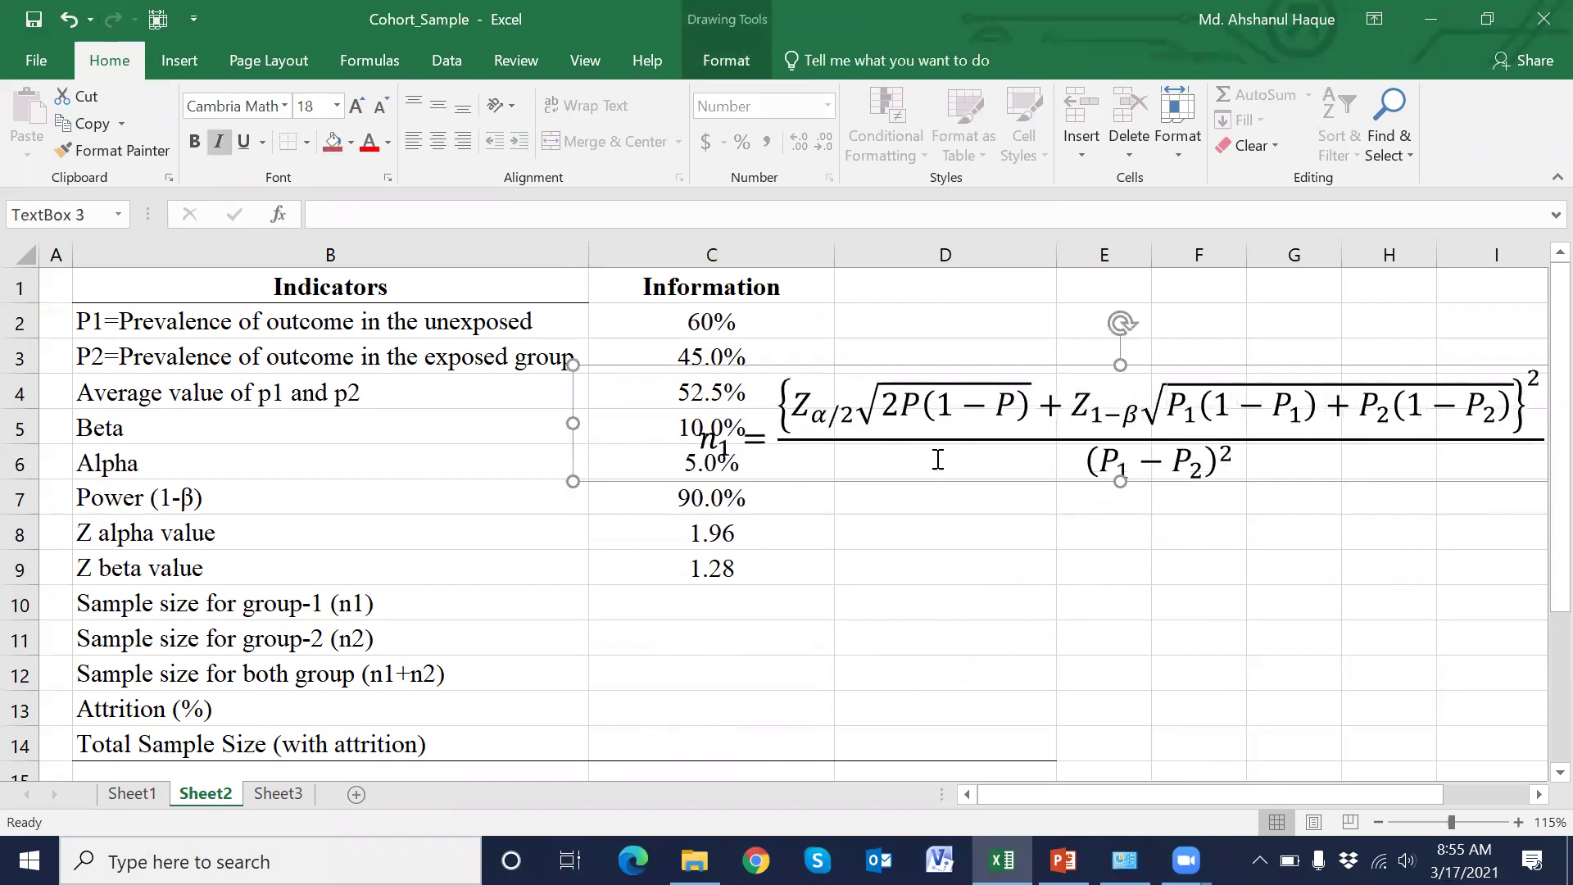
pyautogui.click(726, 611)
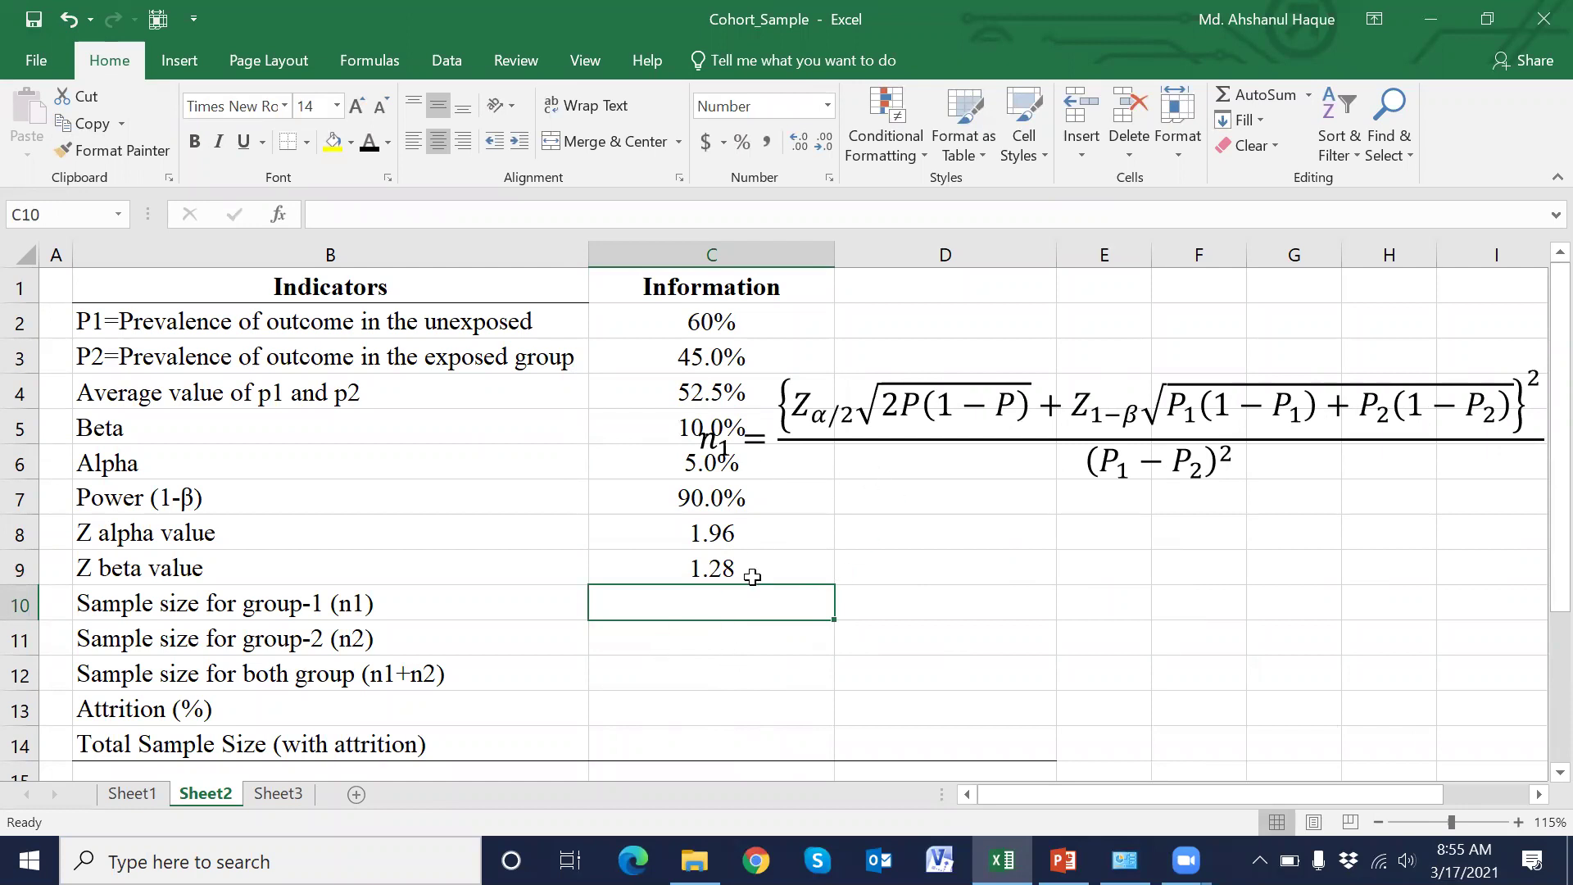
pyautogui.write('=')
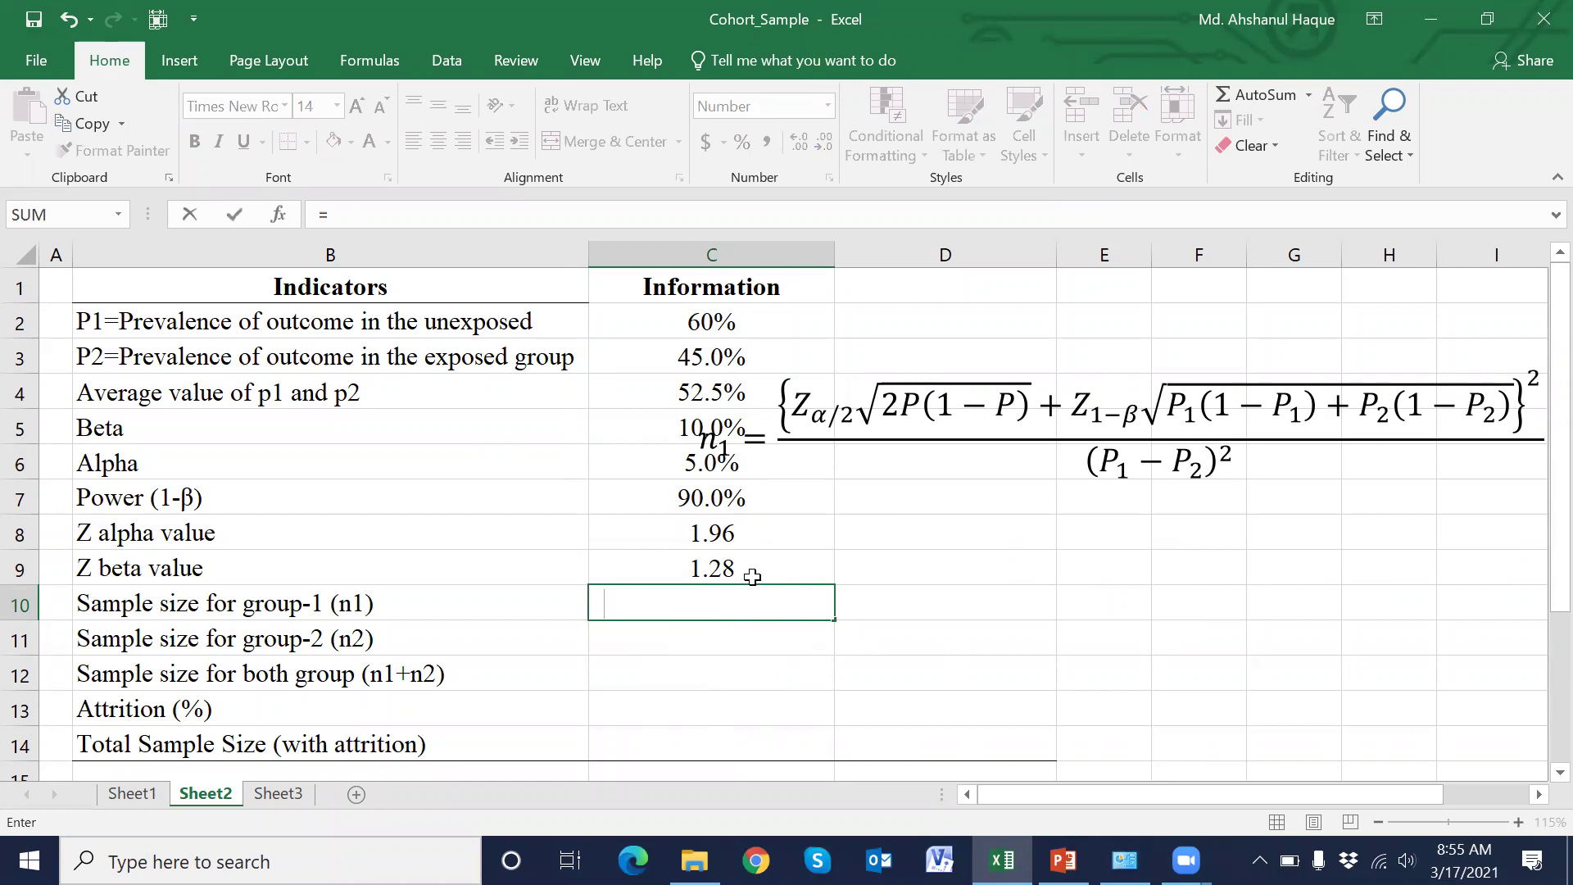
# - Start the group-1 sample-size formula in C10 as =( with the cursor inside the parentheses
pyautogui.press('Escape')
pyautogui.click(688, 677)
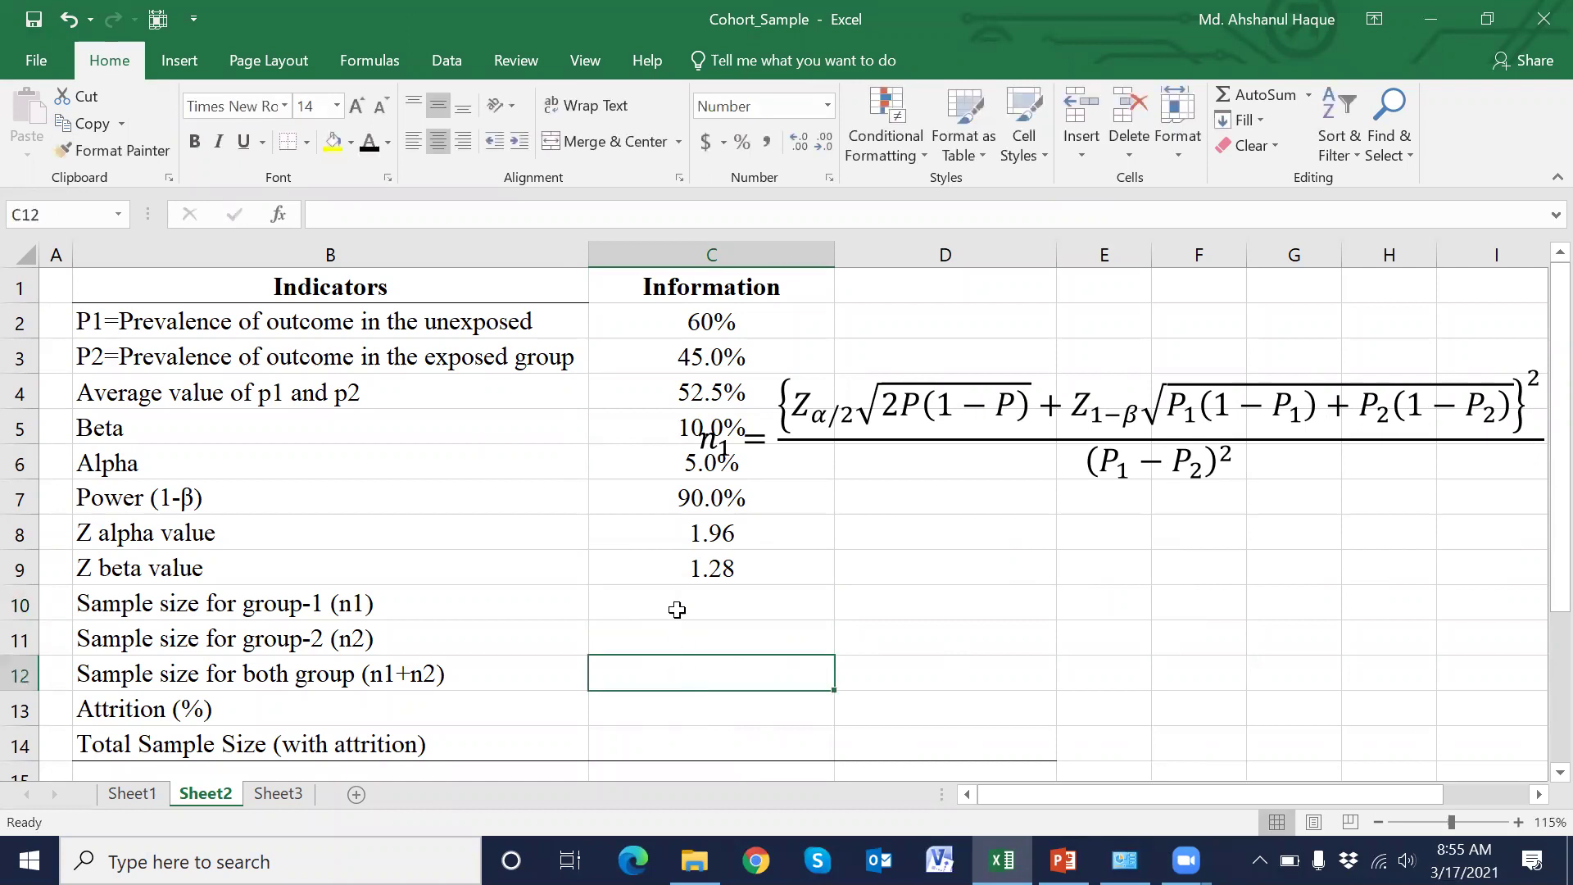
pyautogui.click(676, 609)
pyautogui.click(744, 651)
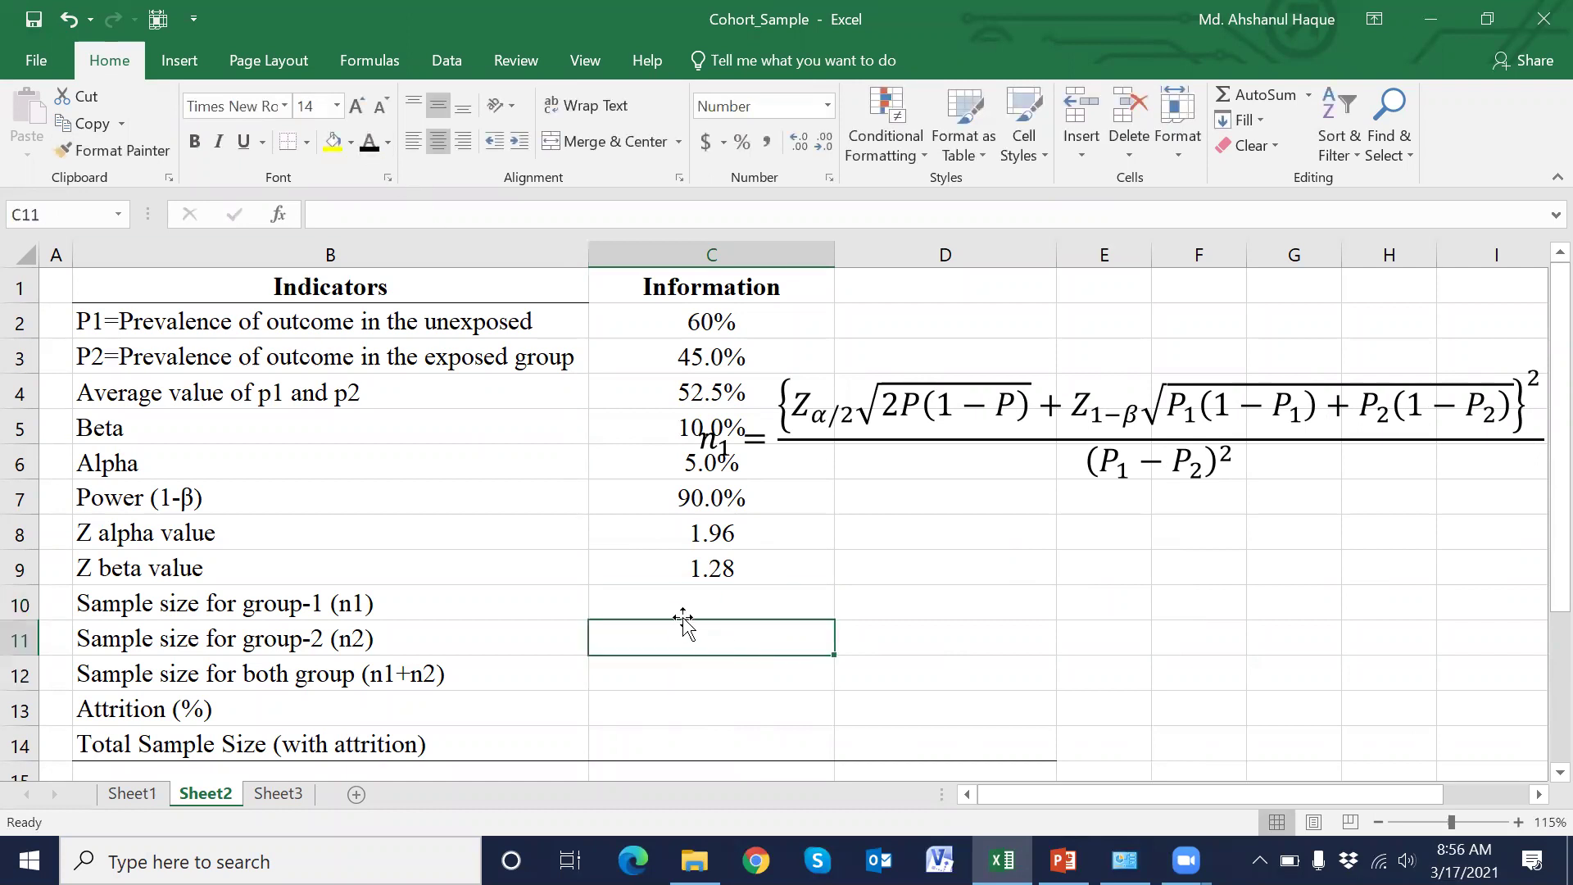
pyautogui.click(679, 604)
pyautogui.write('=')
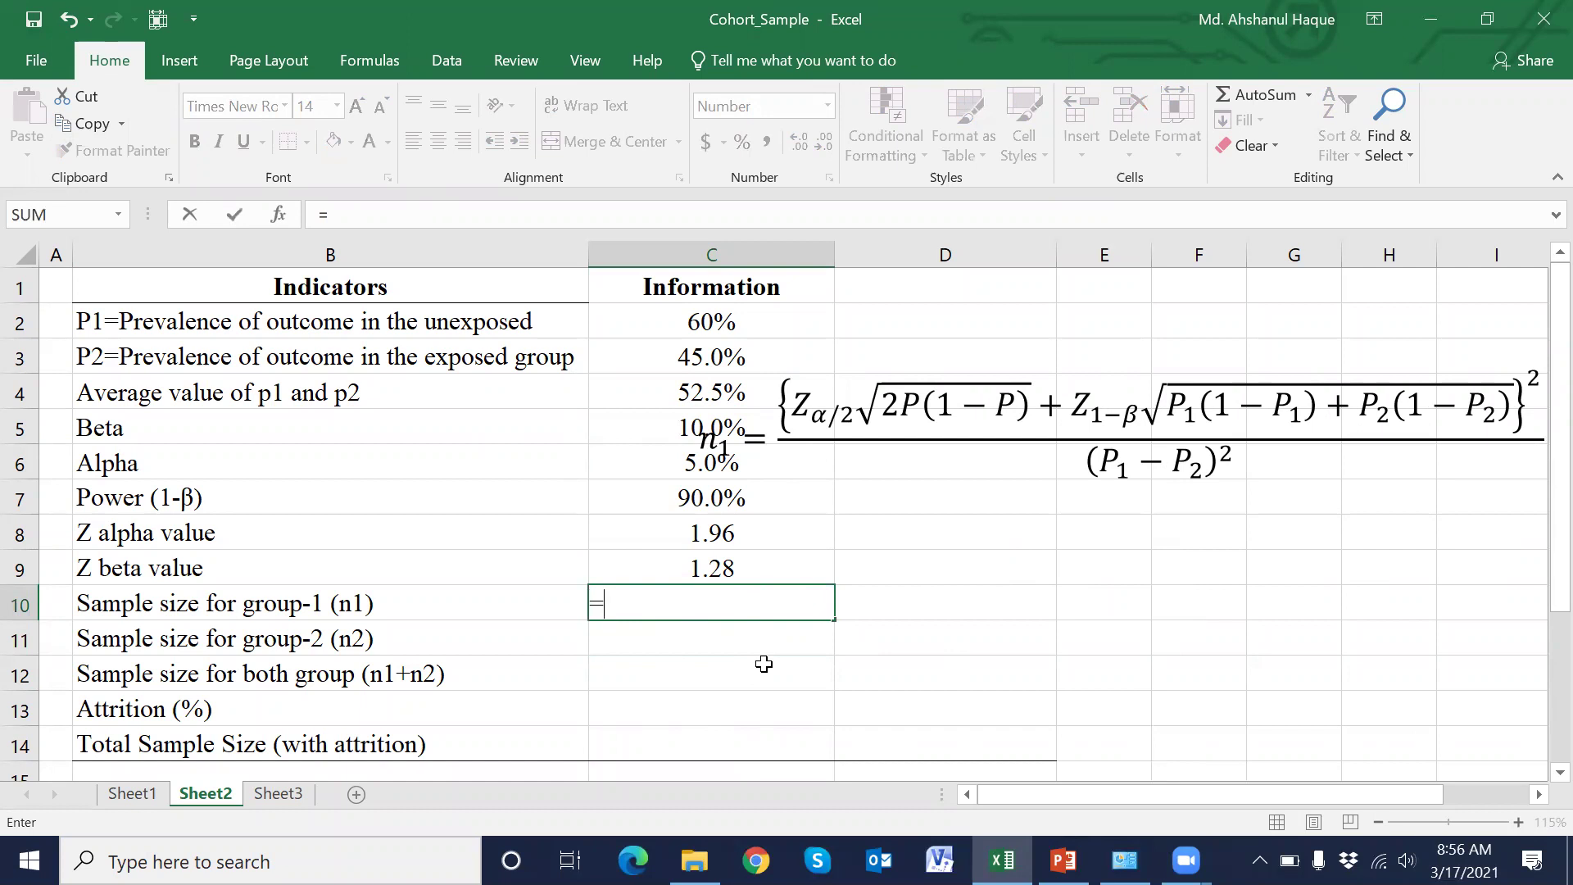
pyautogui.write('(')
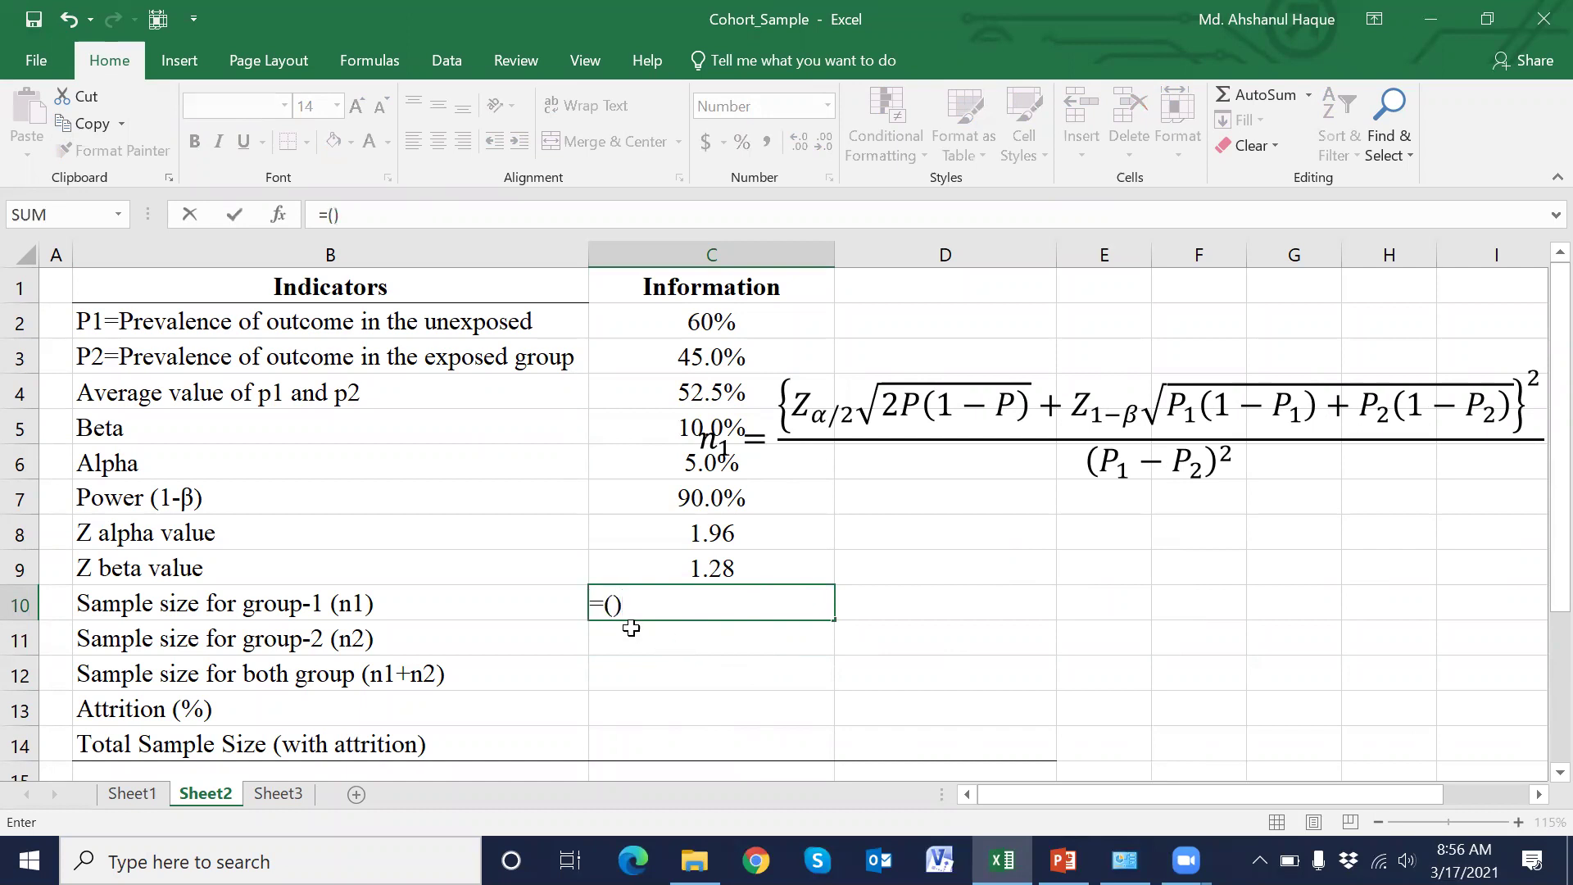
pyautogui.press('F2')
pyautogui.press('Left')
# - Complete the n1 formula: (C8*SQRT(2*C4*(1-C4))+C9*SQRT(C2*(1-C2)+C3*(1-C3)))^2/(C2-C3)^2
pyautogui.click(689, 532)
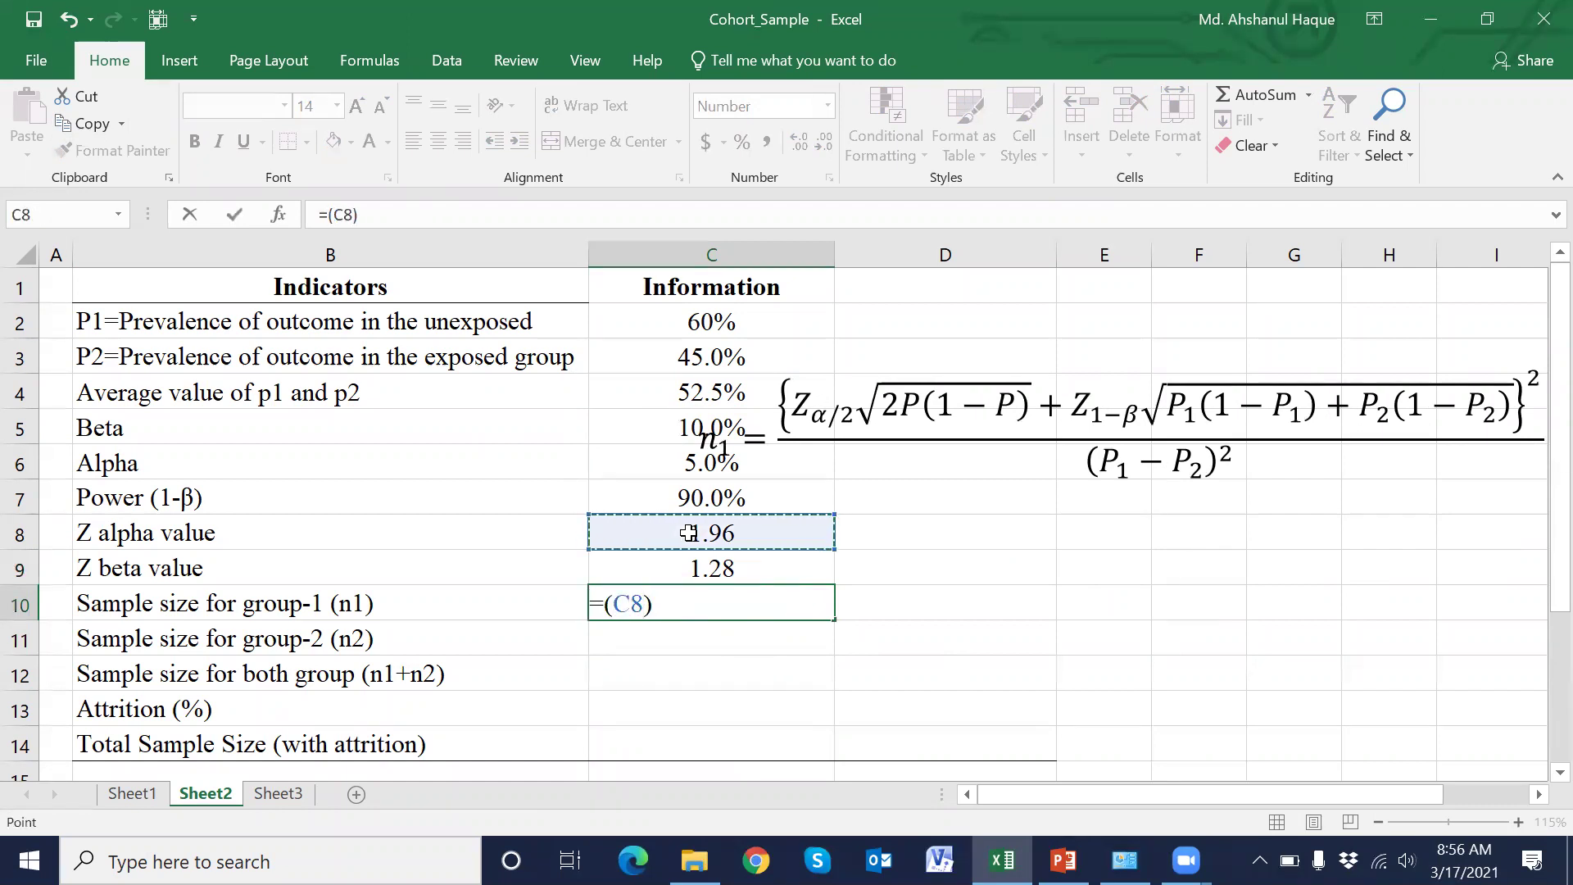
pyautogui.write('*')
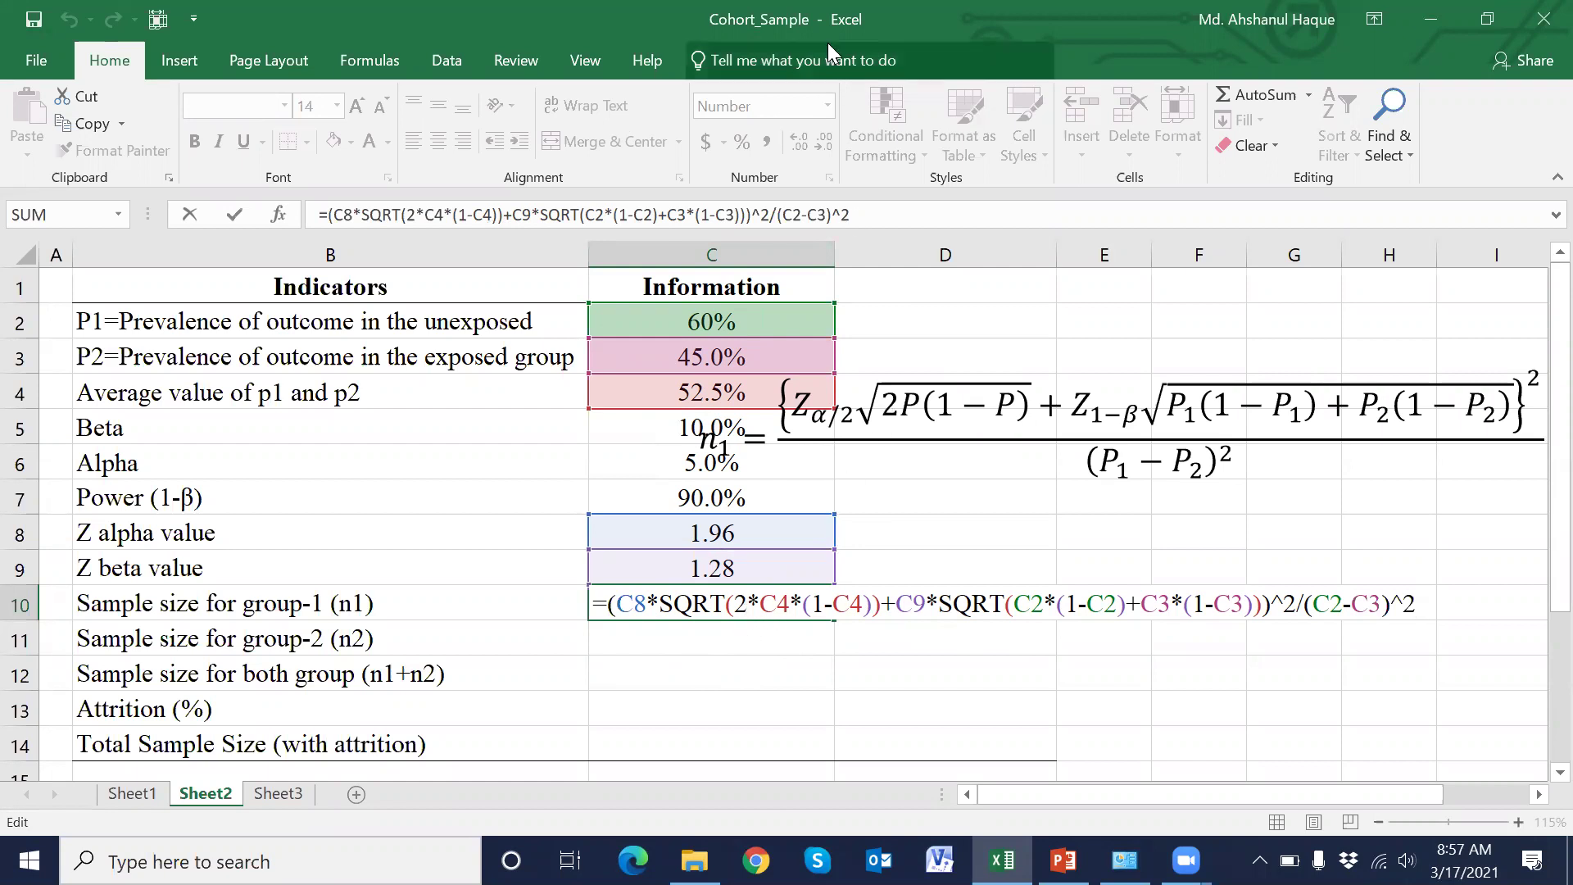
pyautogui.hotkey('ctrl', '2')
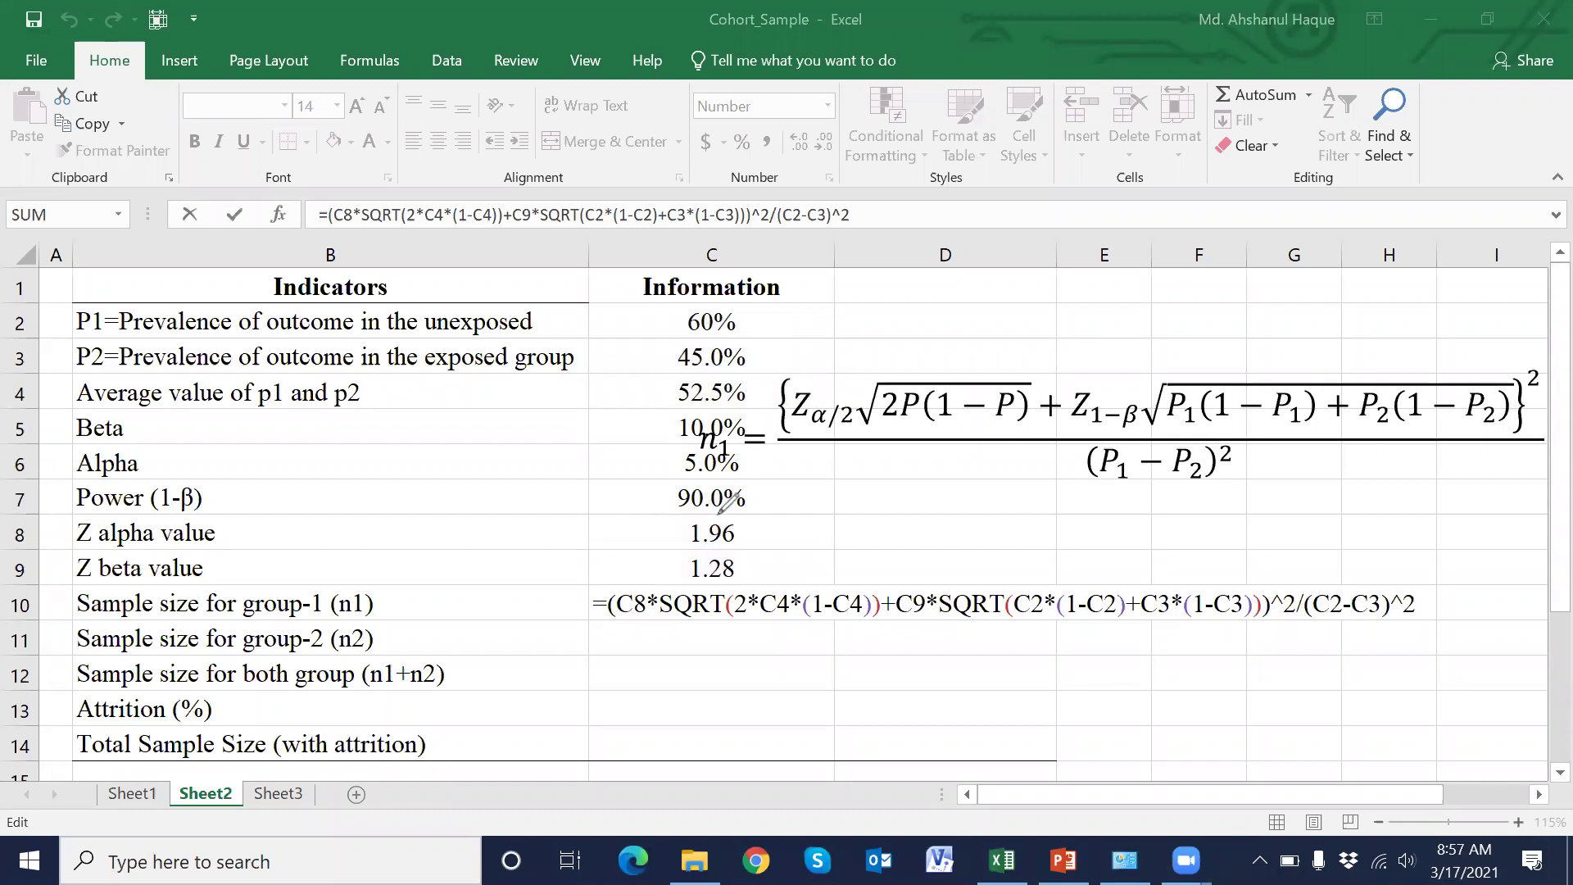
pyautogui.moveTo(665, 529); pyautogui.dragTo(735, 516)
pyautogui.moveTo(675, 395); pyautogui.dragTo(634, 415)
# - Commit n1 as 231 and relabel B4 'Average value of p1 and p2=P'
pyautogui.doubleClick(377, 393)
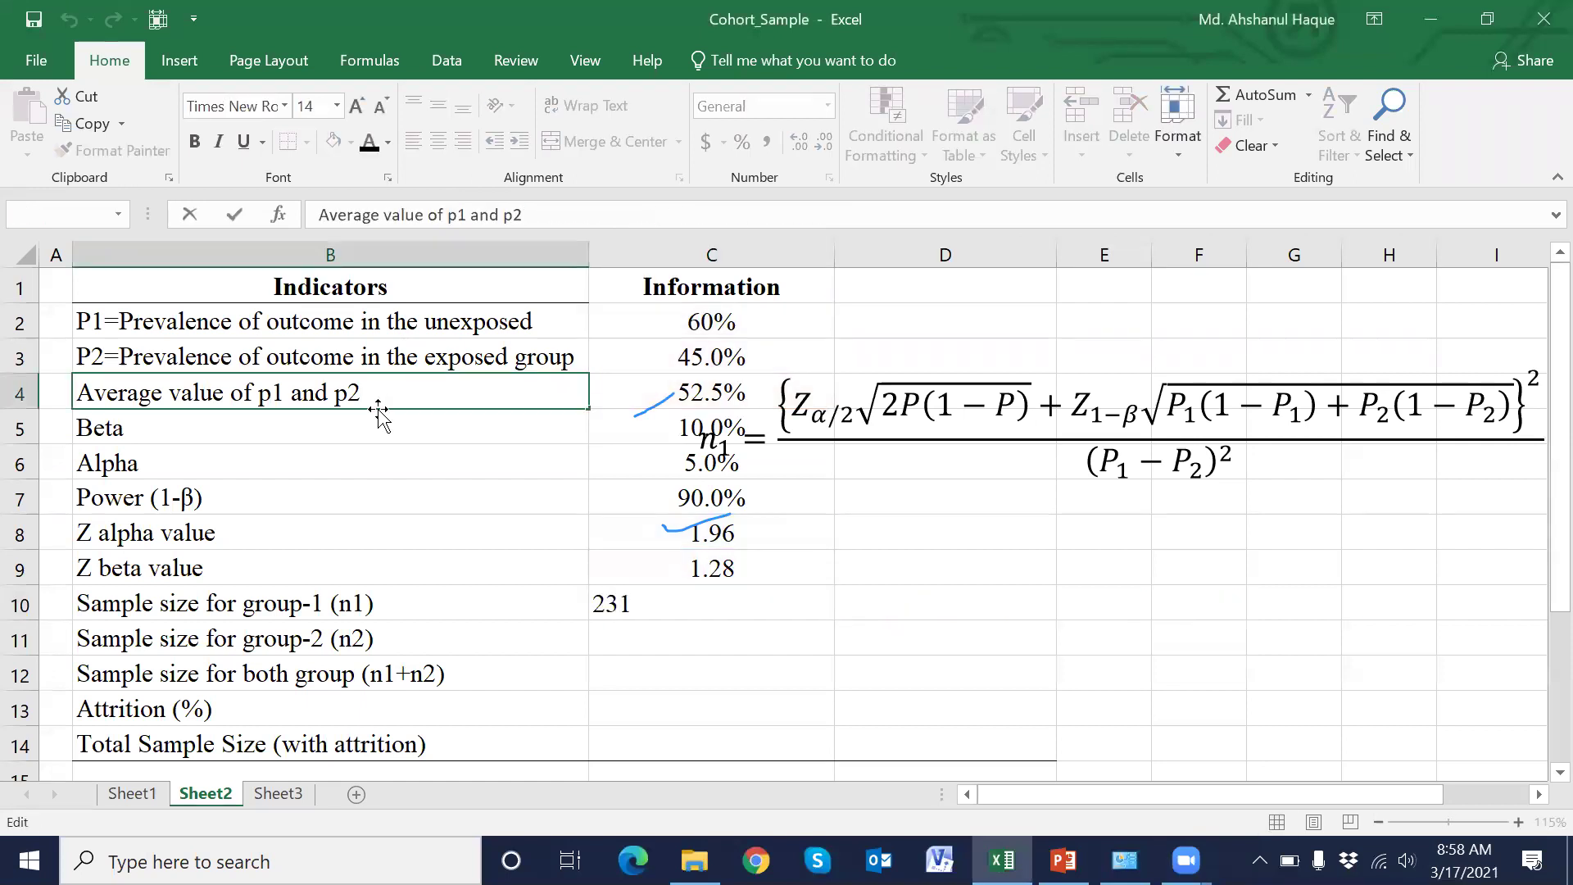
pyautogui.write('=')
pyautogui.write('P')
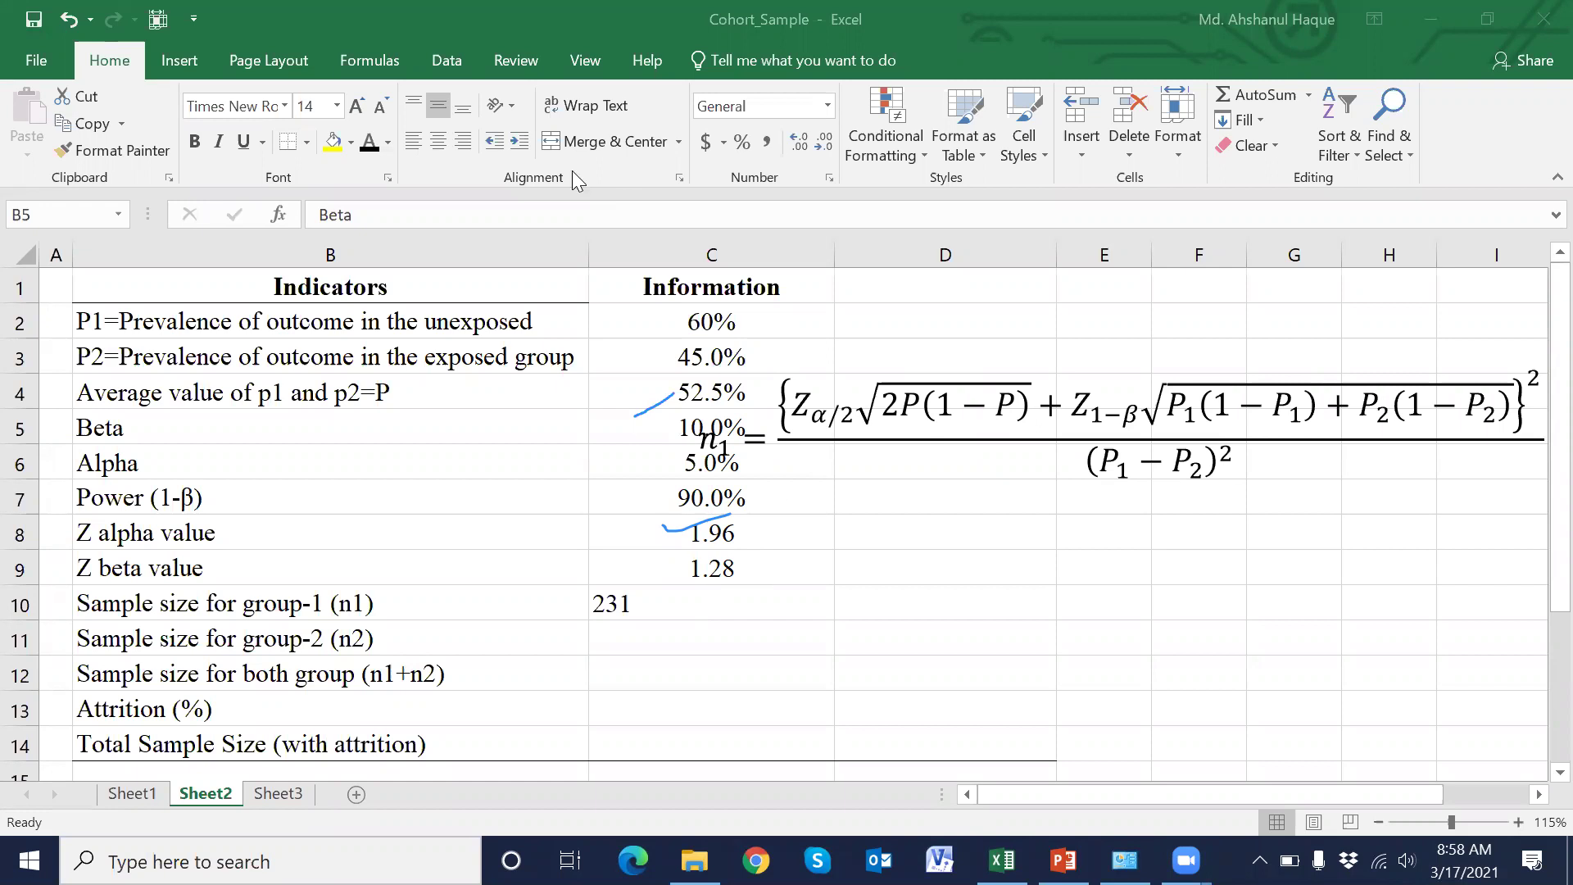
# - Reopen the n1 formula and ink-annotate its terms against 52.5%, 1.28, 60%, 45% and the equation image
pyautogui.click(649, 604)
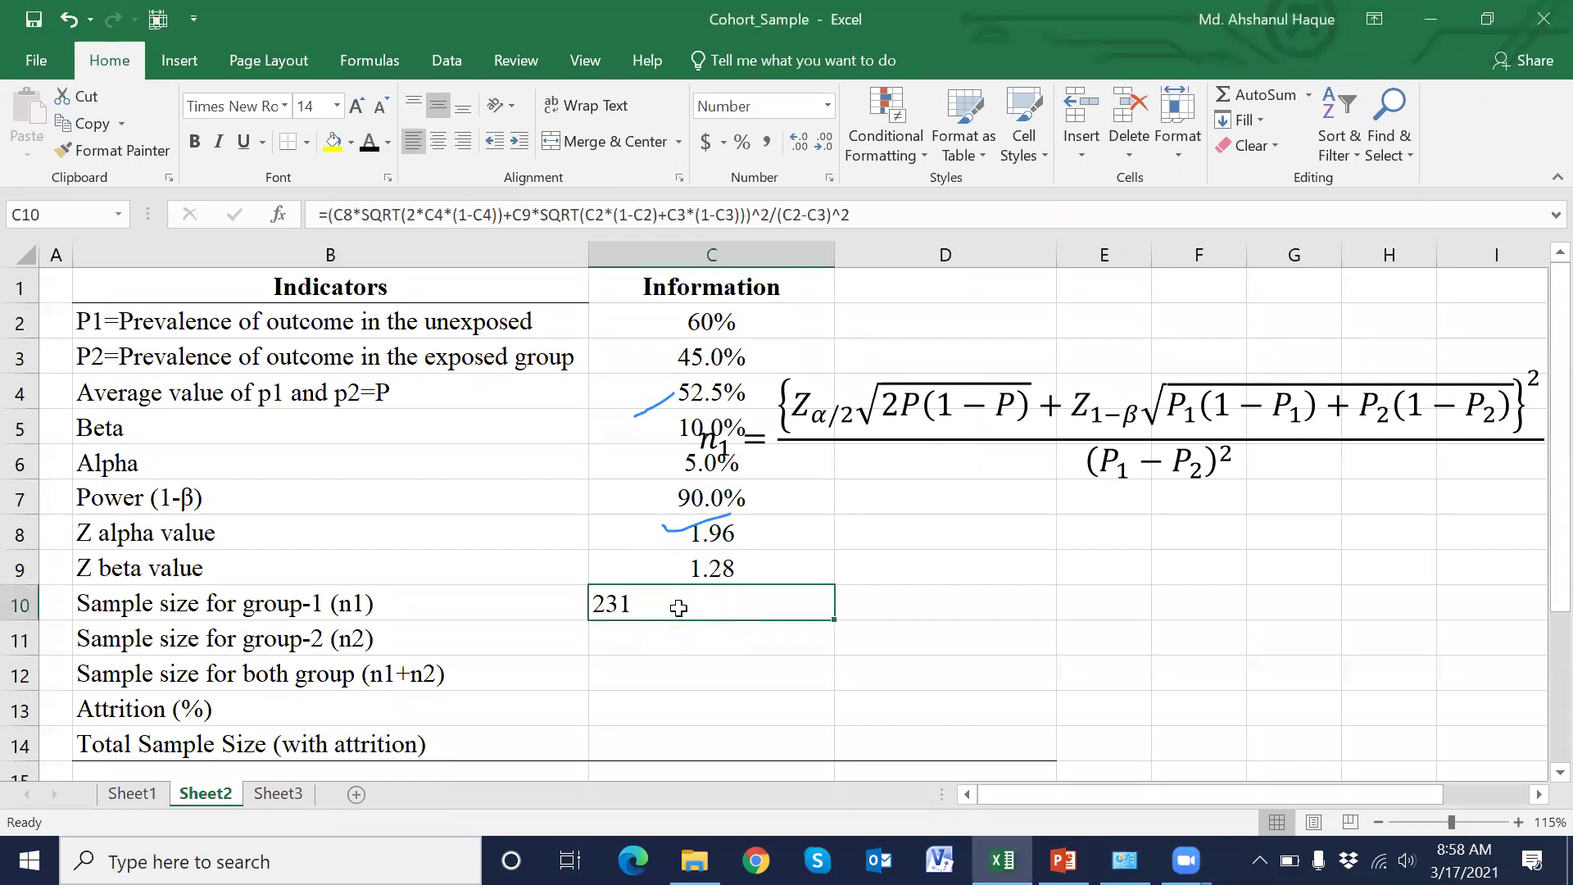
pyautogui.doubleClick(679, 607)
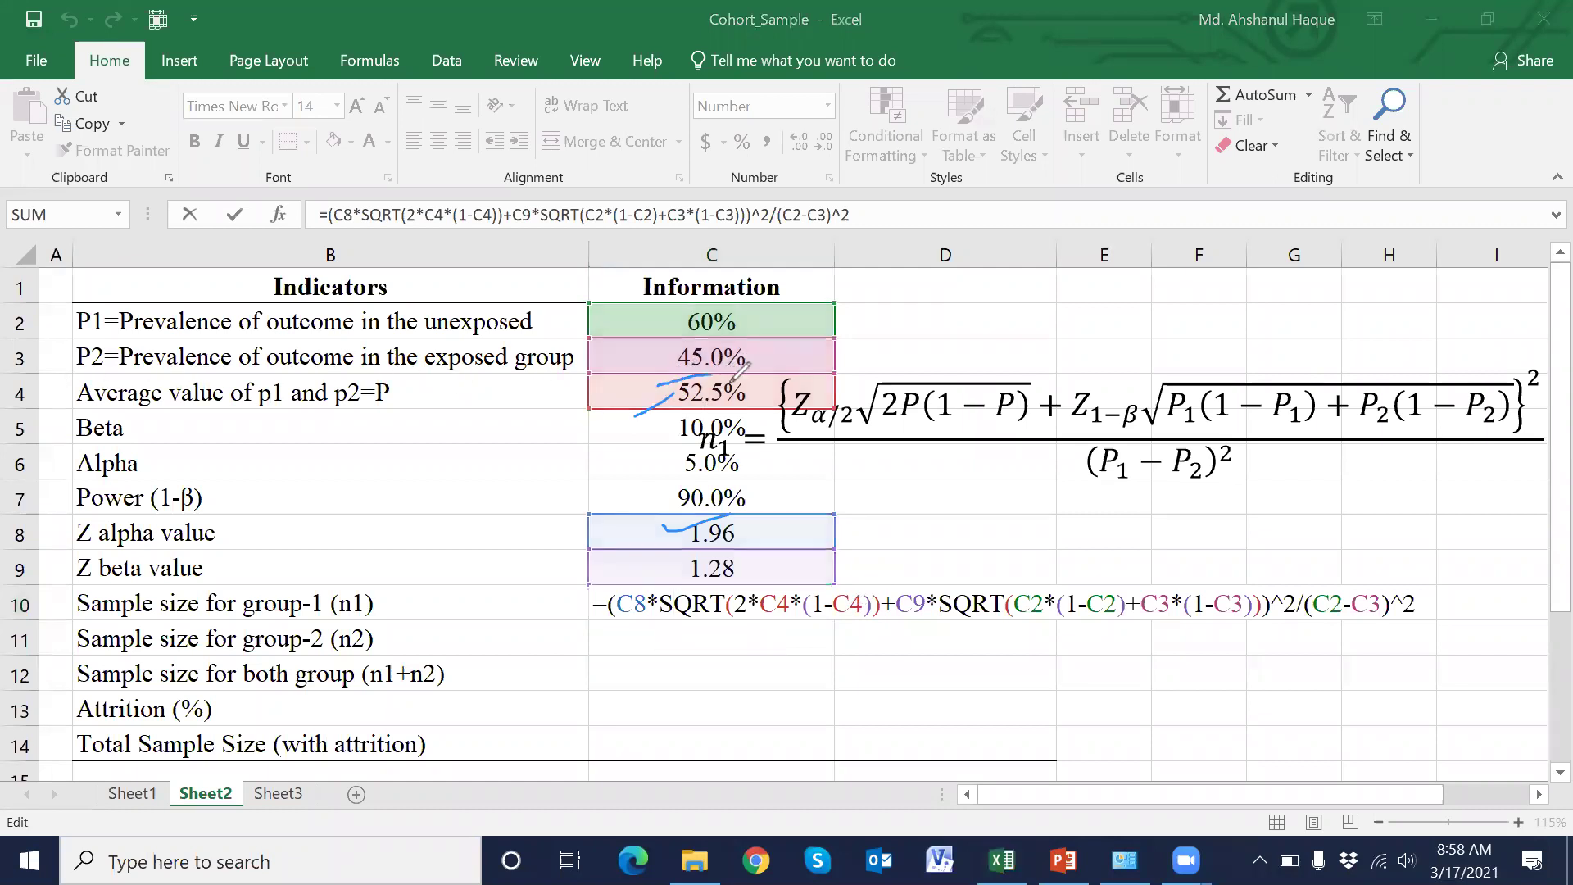
pyautogui.moveTo(725, 381); pyautogui.dragTo(644, 406)
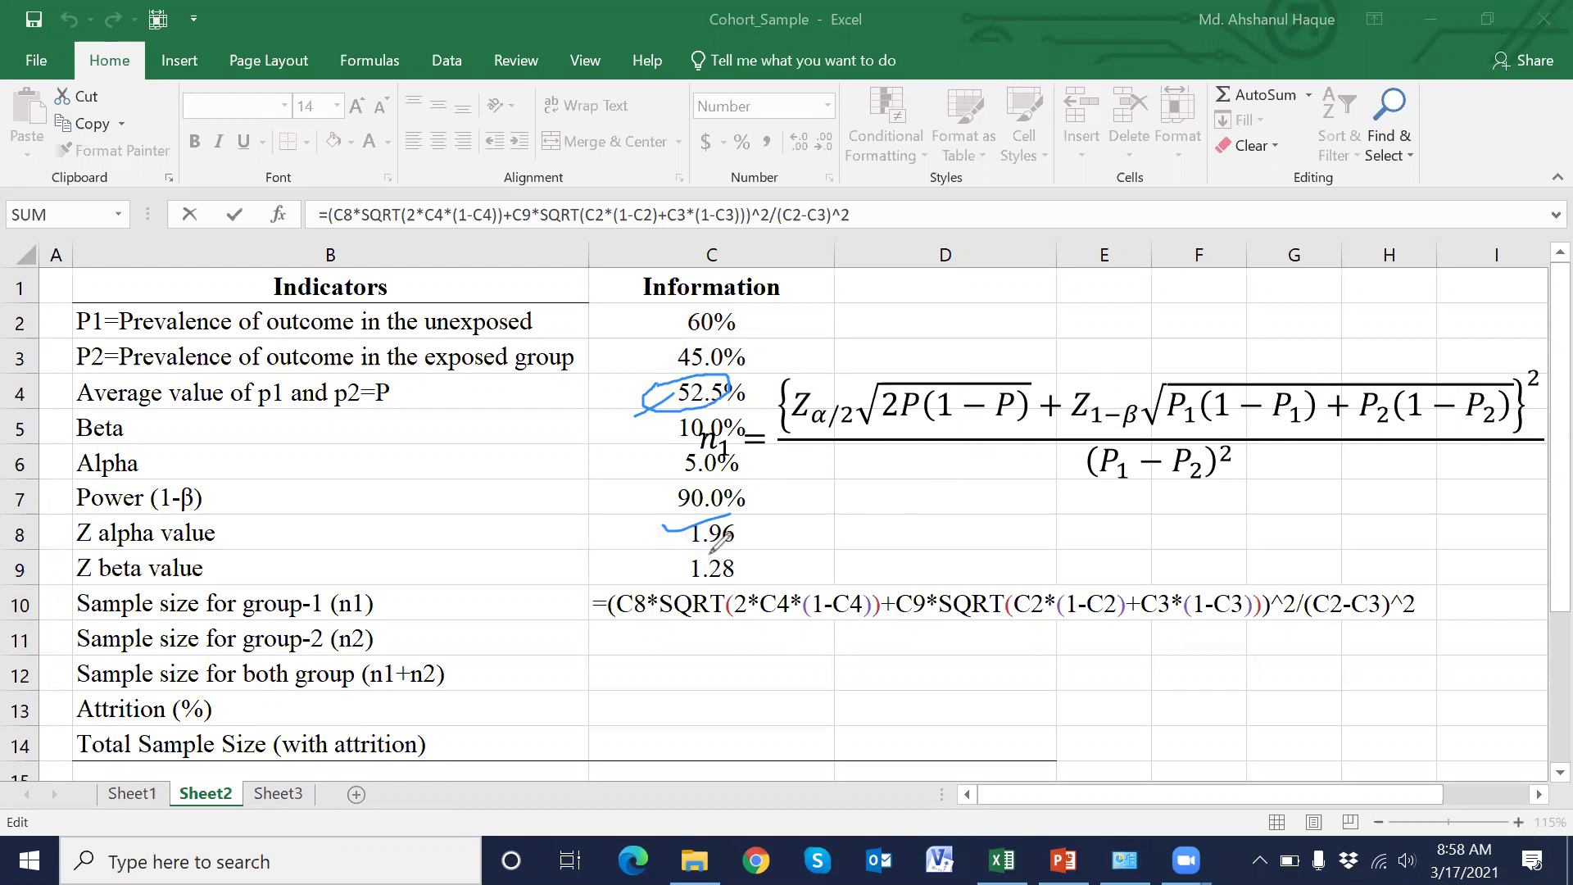
pyautogui.moveTo(709, 556); pyautogui.dragTo(839, 529)
pyautogui.moveTo(946, 580); pyautogui.dragTo(938, 585)
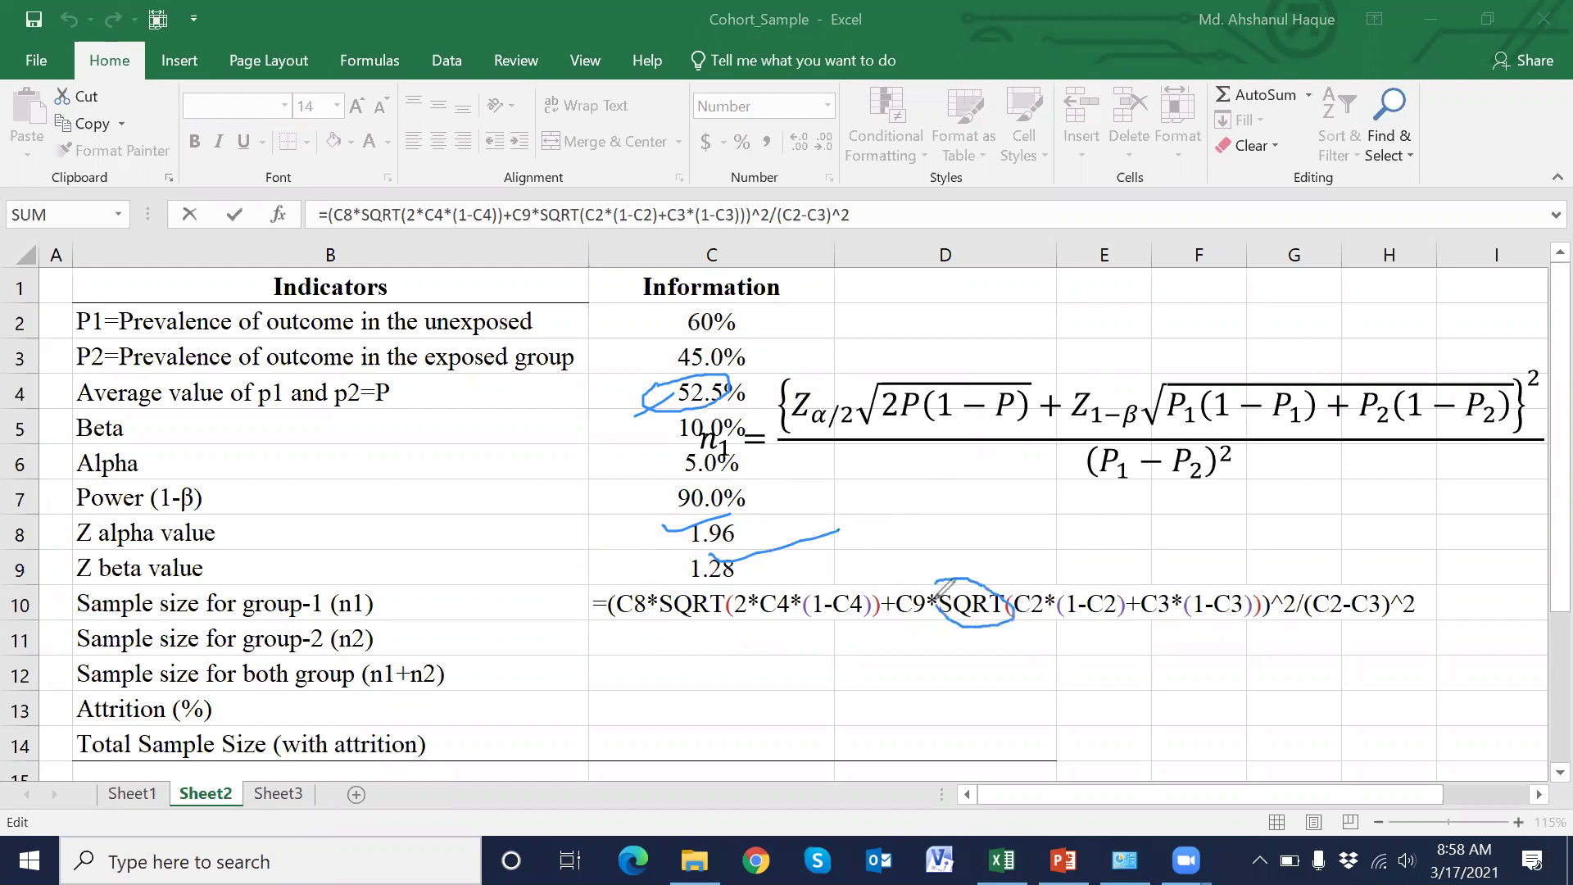
pyautogui.moveTo(1149, 384); pyautogui.dragTo(1187, 373)
pyautogui.moveTo(742, 326); pyautogui.dragTo(863, 299)
pyautogui.moveTo(757, 349); pyautogui.dragTo(840, 337)
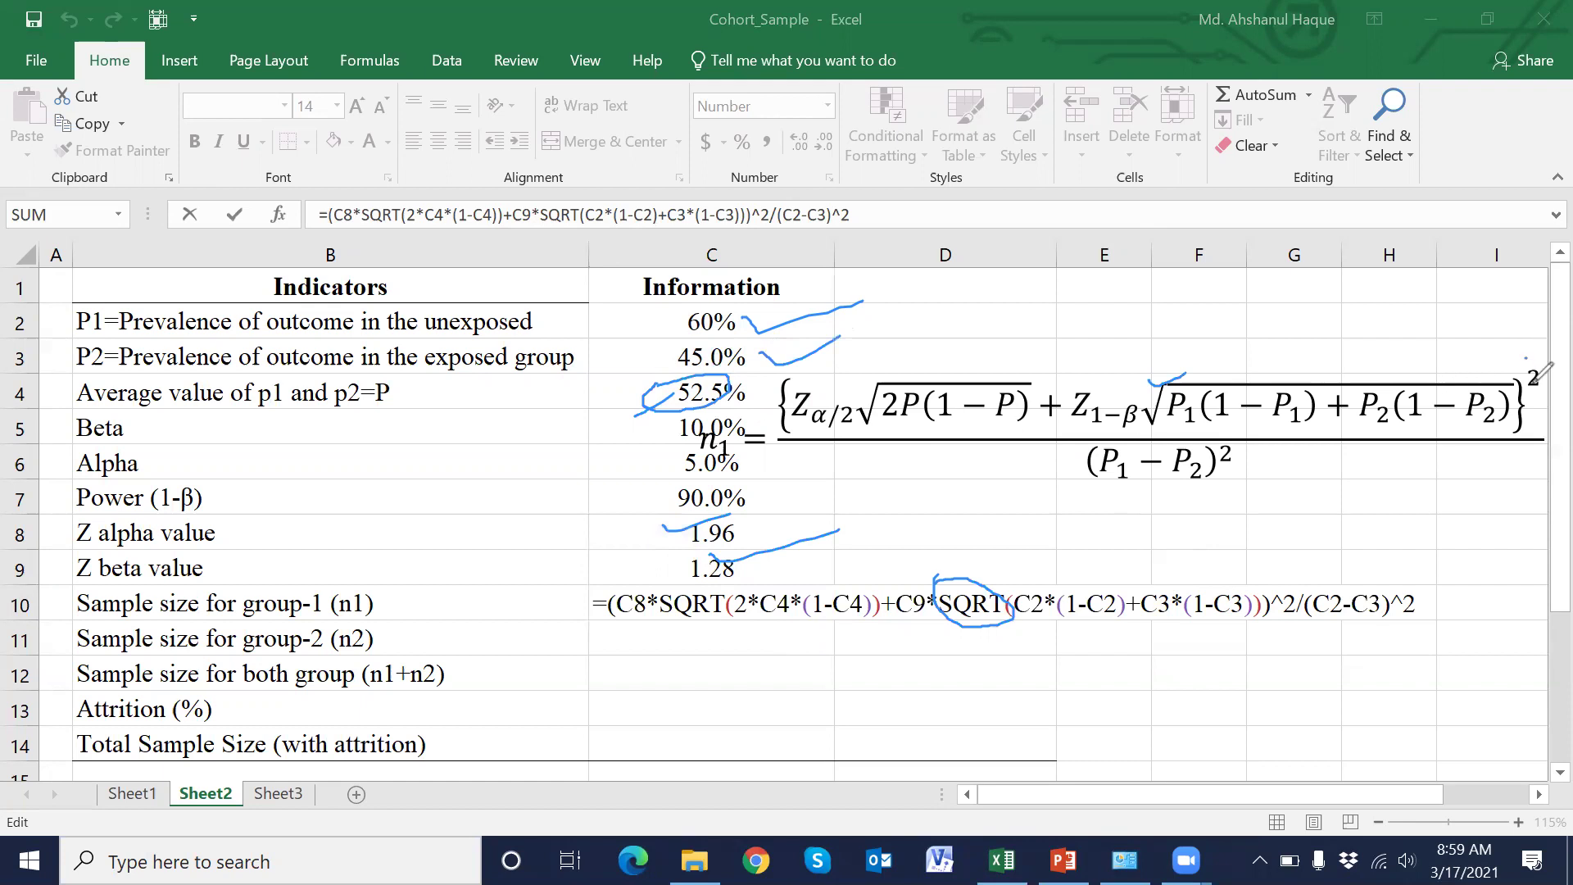
pyautogui.moveTo(1525, 359); pyautogui.dragTo(1569, 369)
pyautogui.moveTo(1308, 580); pyautogui.dragTo(1292, 644)
pyautogui.moveTo(27, 318); pyautogui.dragTo(156, 303)
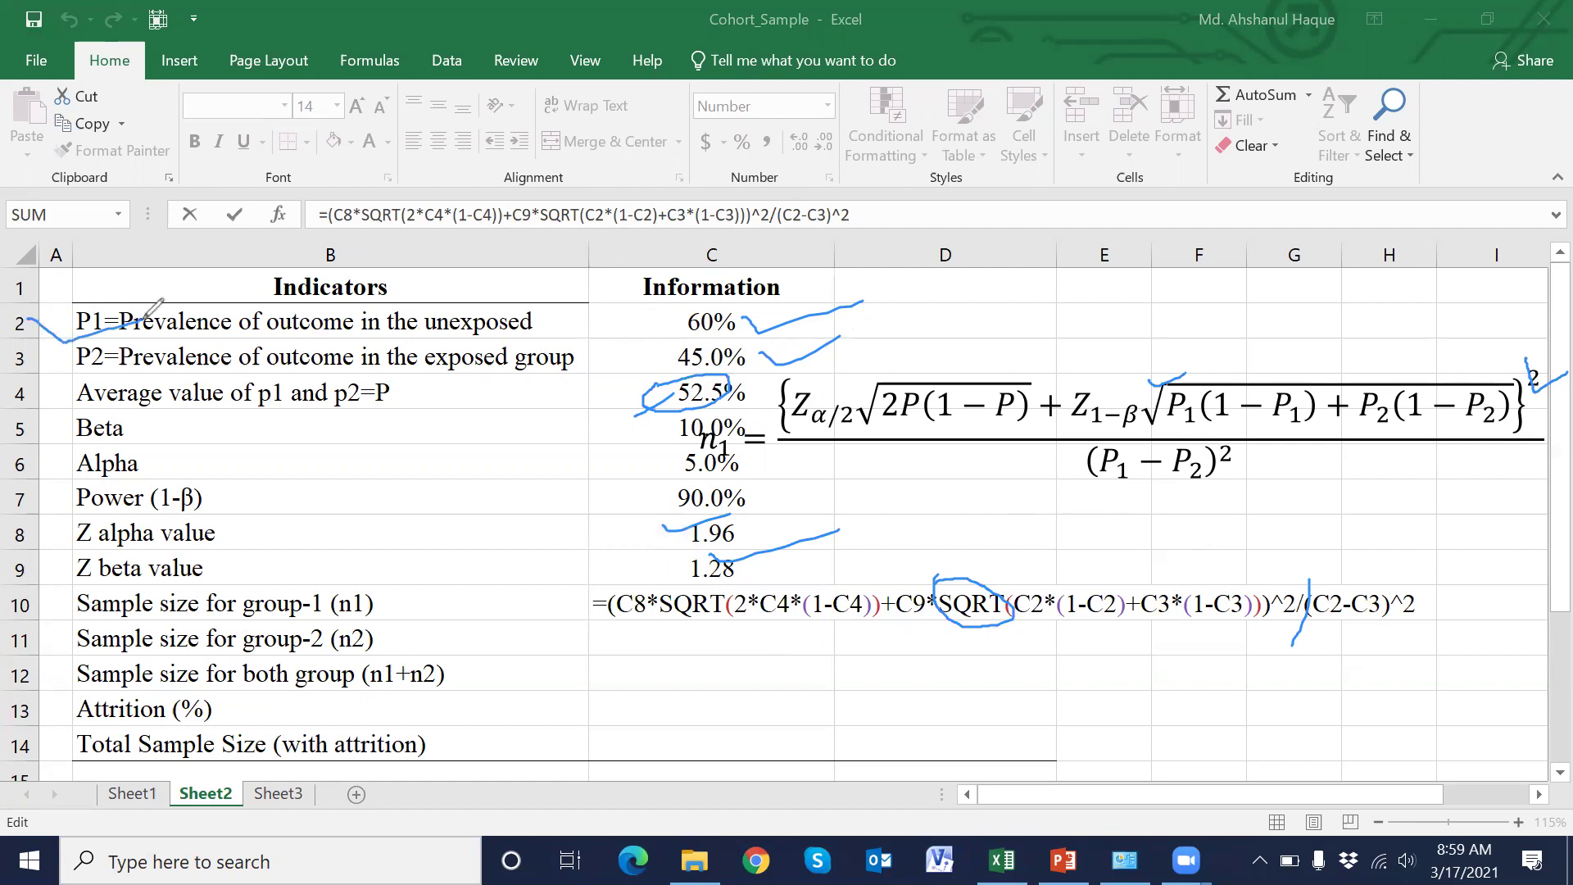
pyautogui.moveTo(30, 352); pyautogui.dragTo(143, 343)
# - Erase the ink annotations and recommit the n1 formula showing 231
pyautogui.press('e')
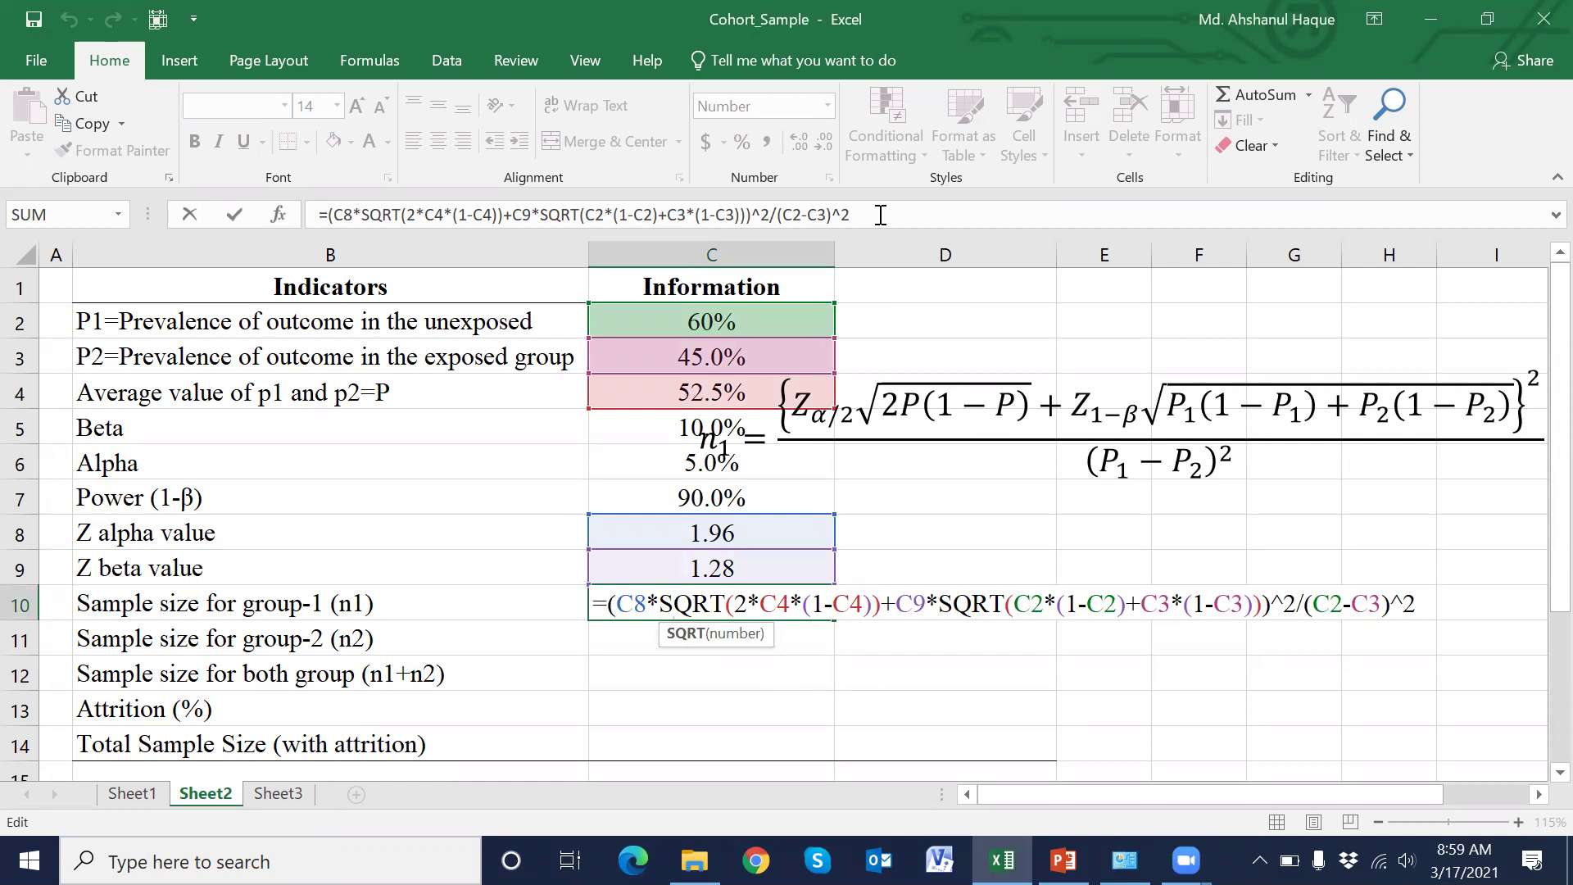
pyautogui.press('Return')
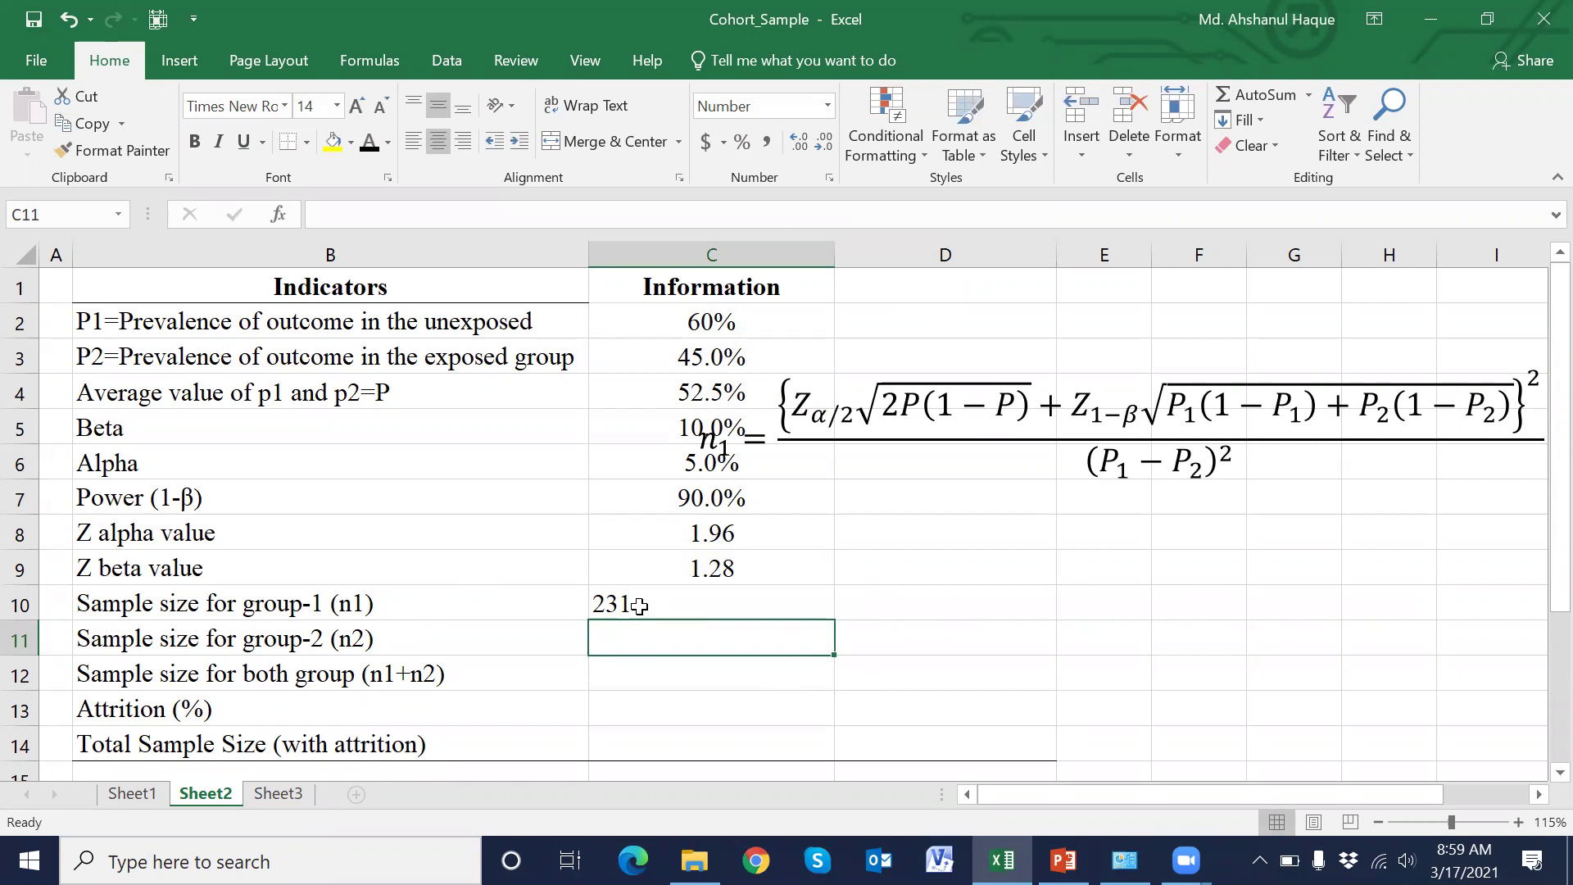
pyautogui.write('=')
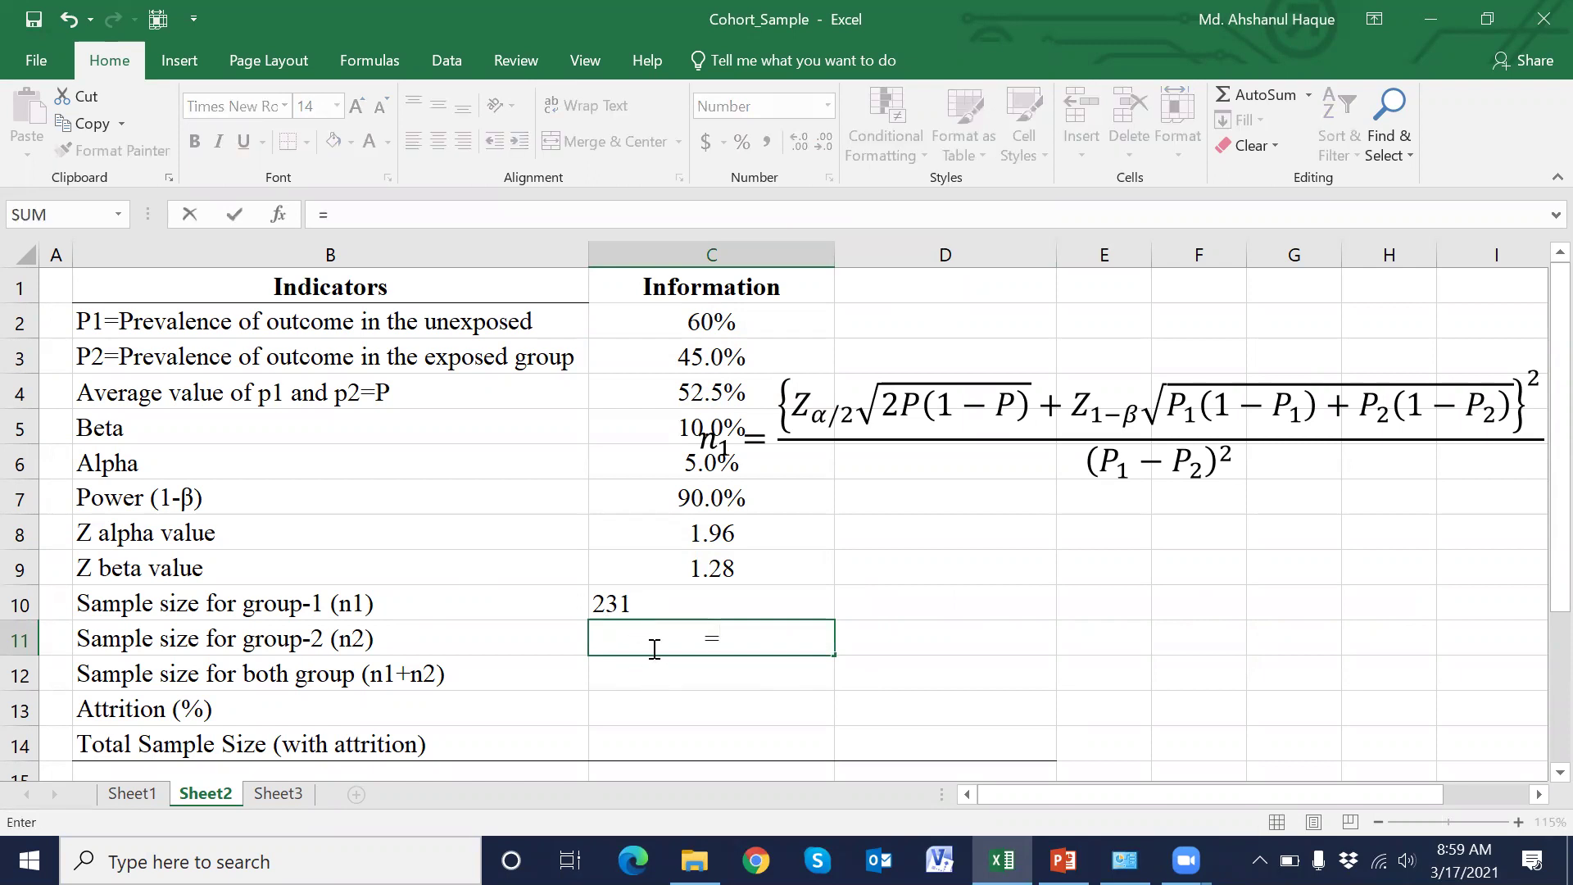
# - Set group-2 sample size C11 to =C10 (correcting a first =C10+C10), showing 231
pyautogui.click(635, 602)
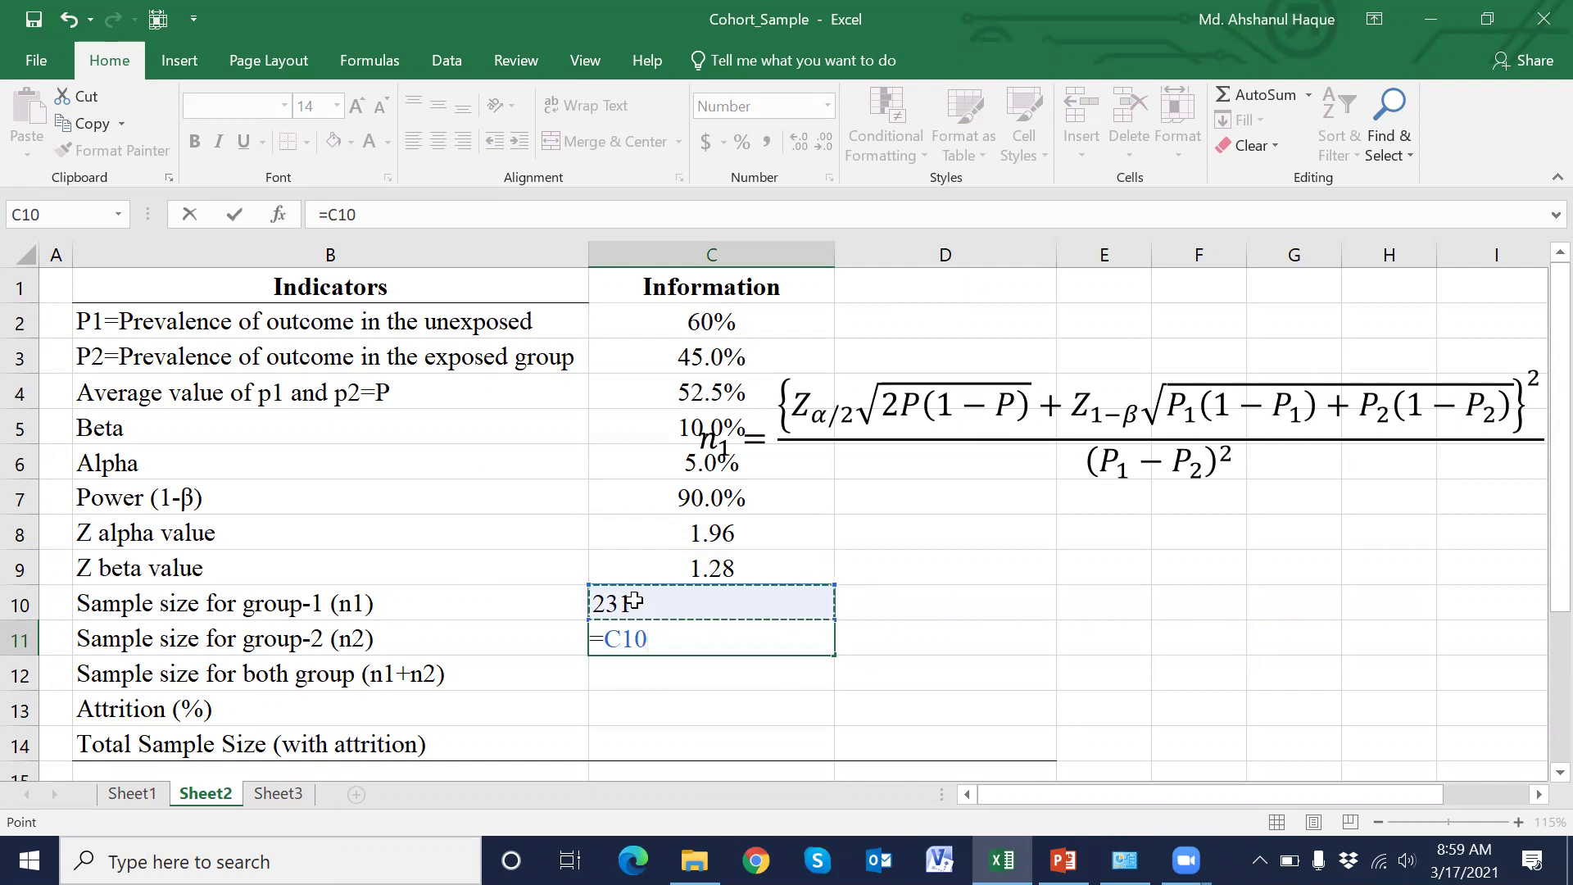
pyautogui.write('+')
pyautogui.click(641, 602)
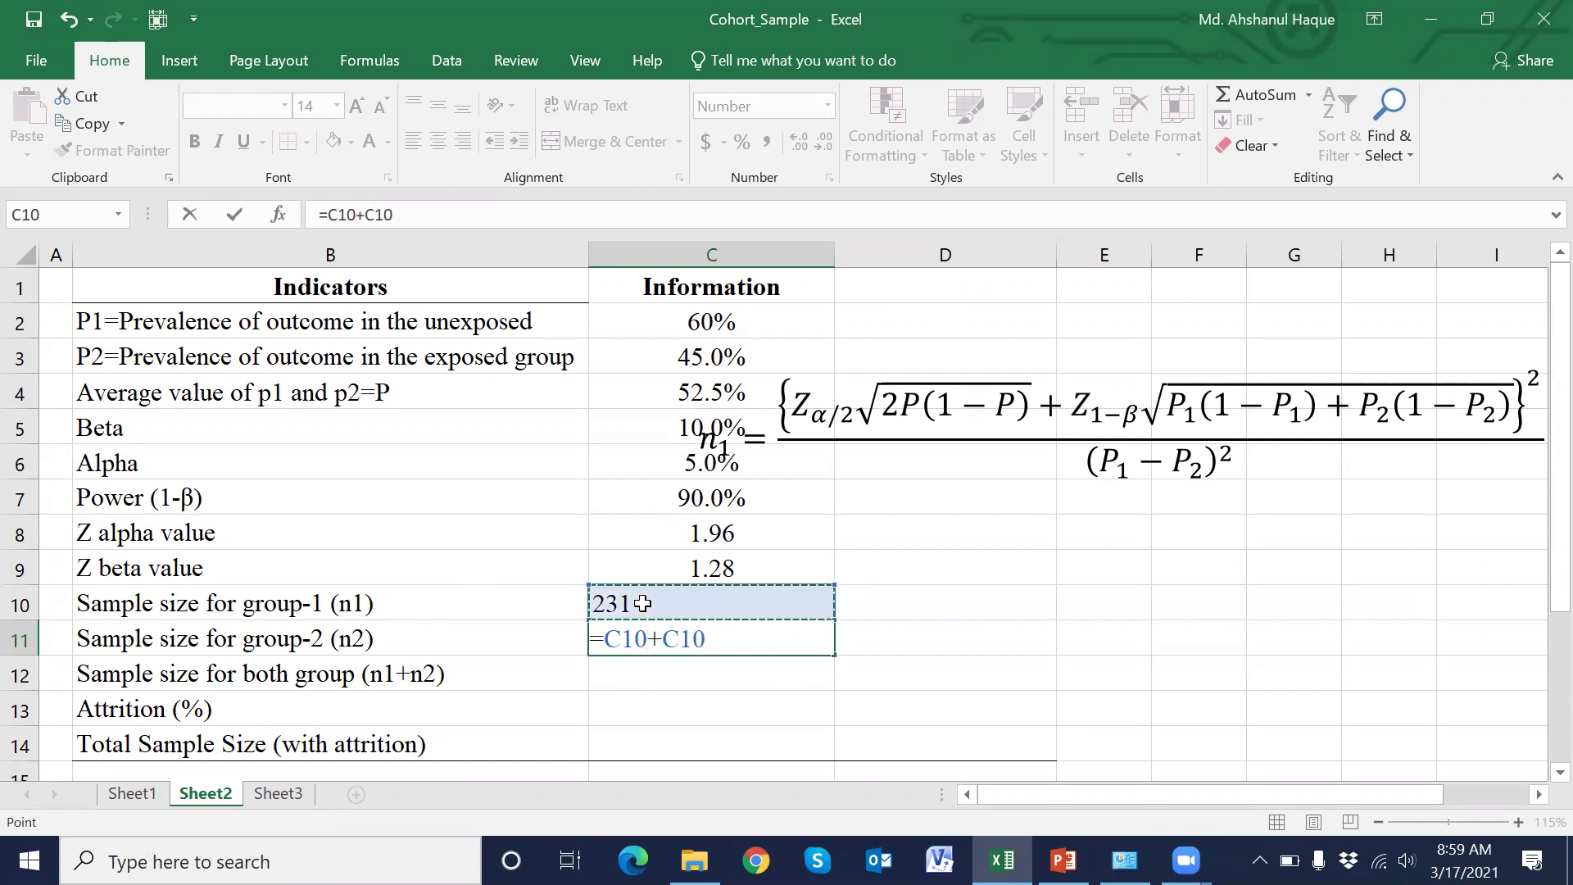
pyautogui.press('Return')
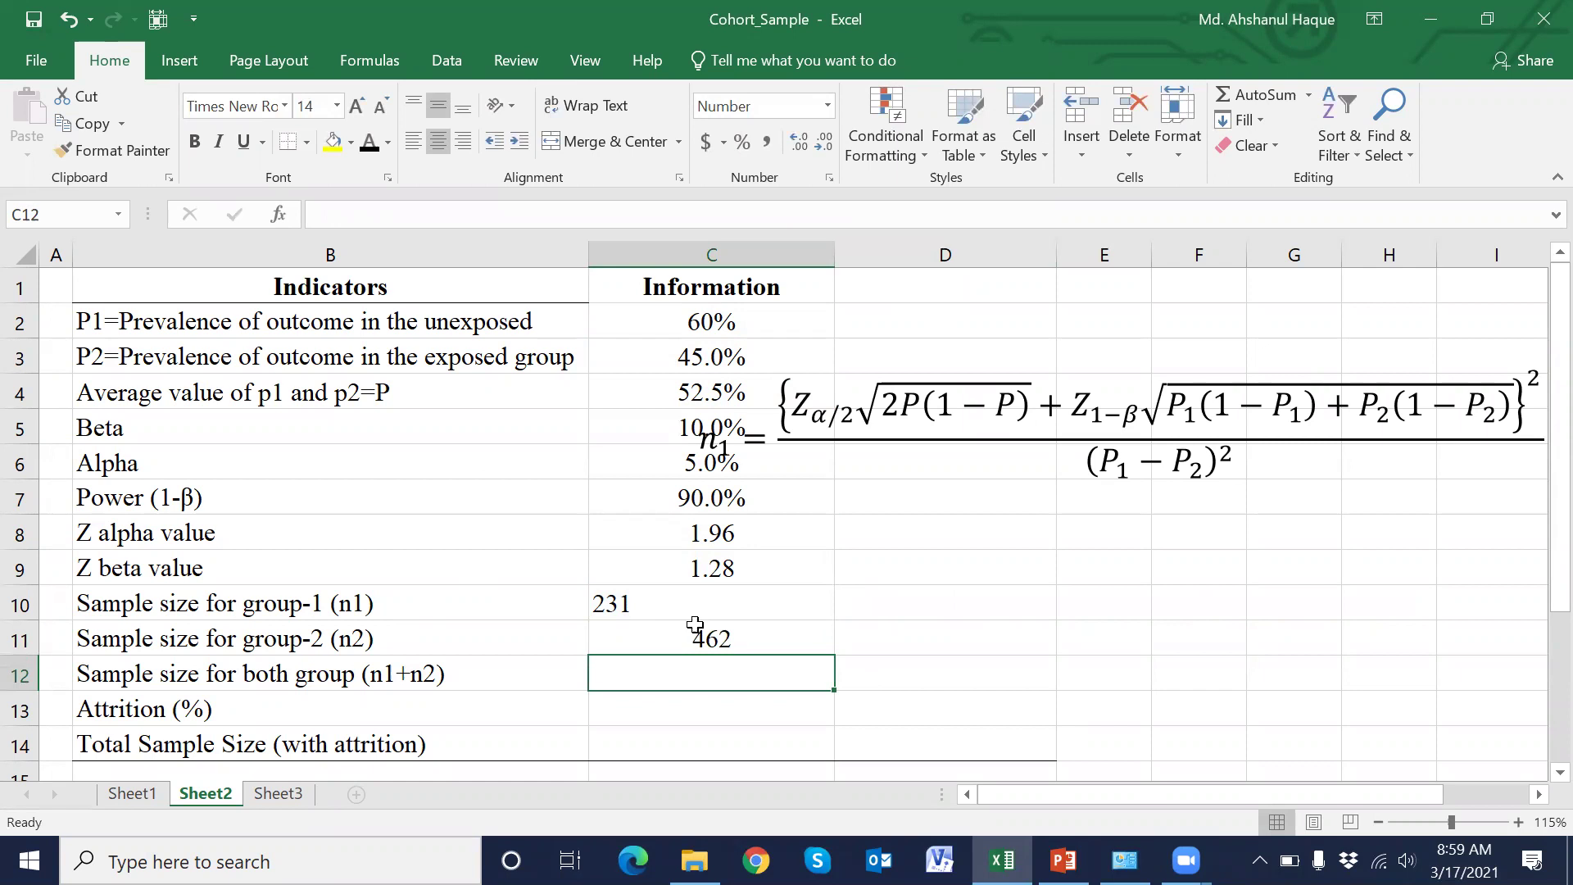
pyautogui.click(715, 638)
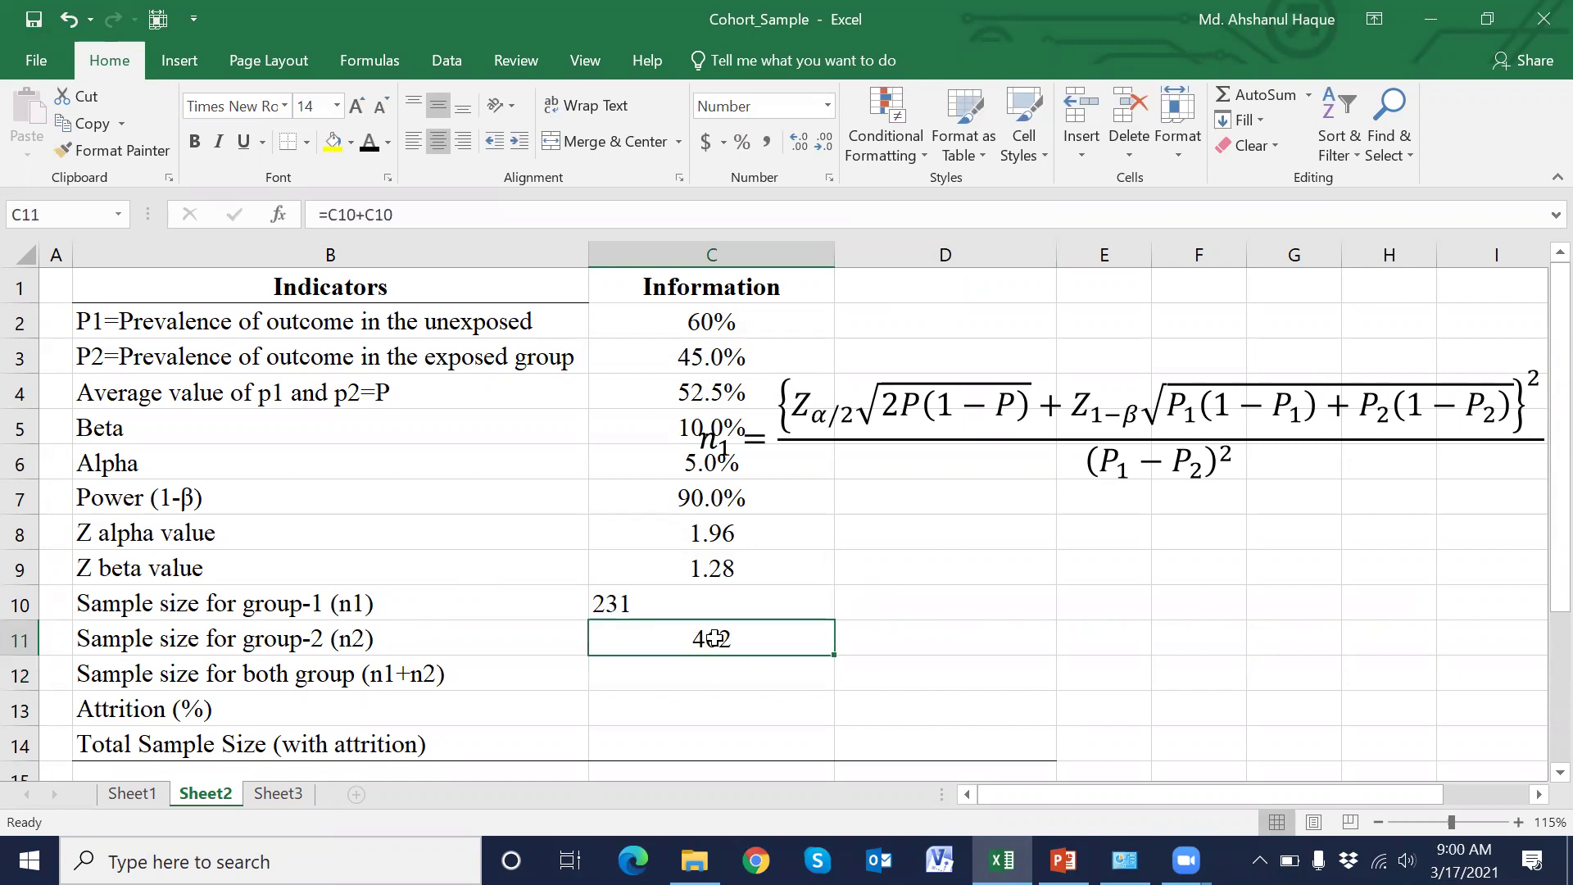
pyautogui.write('=')
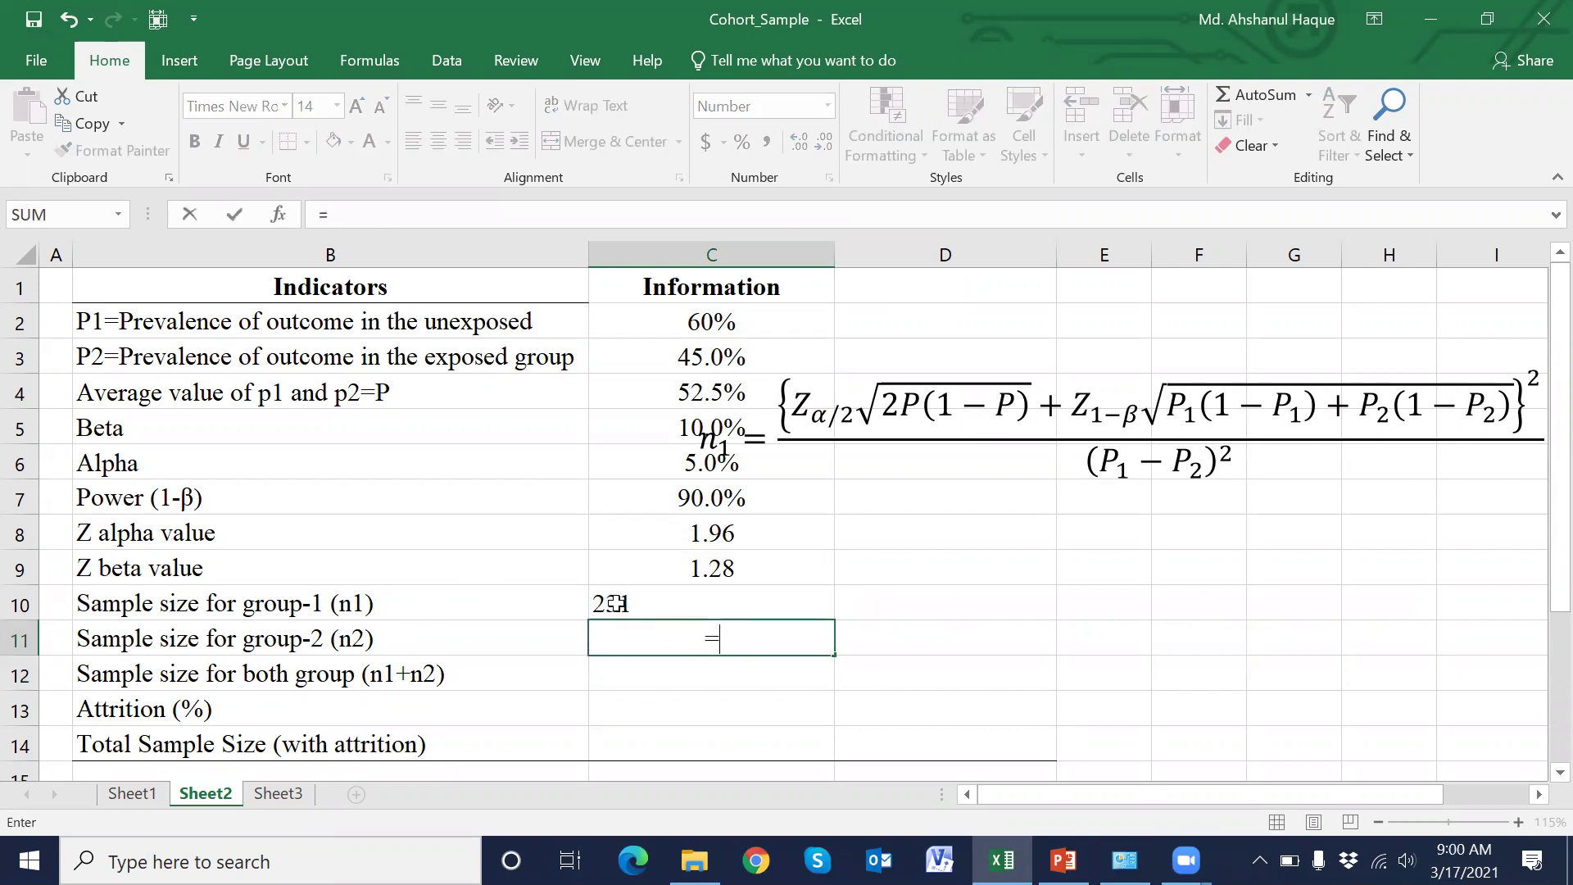
pyautogui.click(610, 604)
# - Commit the group-2 formula and center the result cells C10:C14
pyautogui.press('Return')
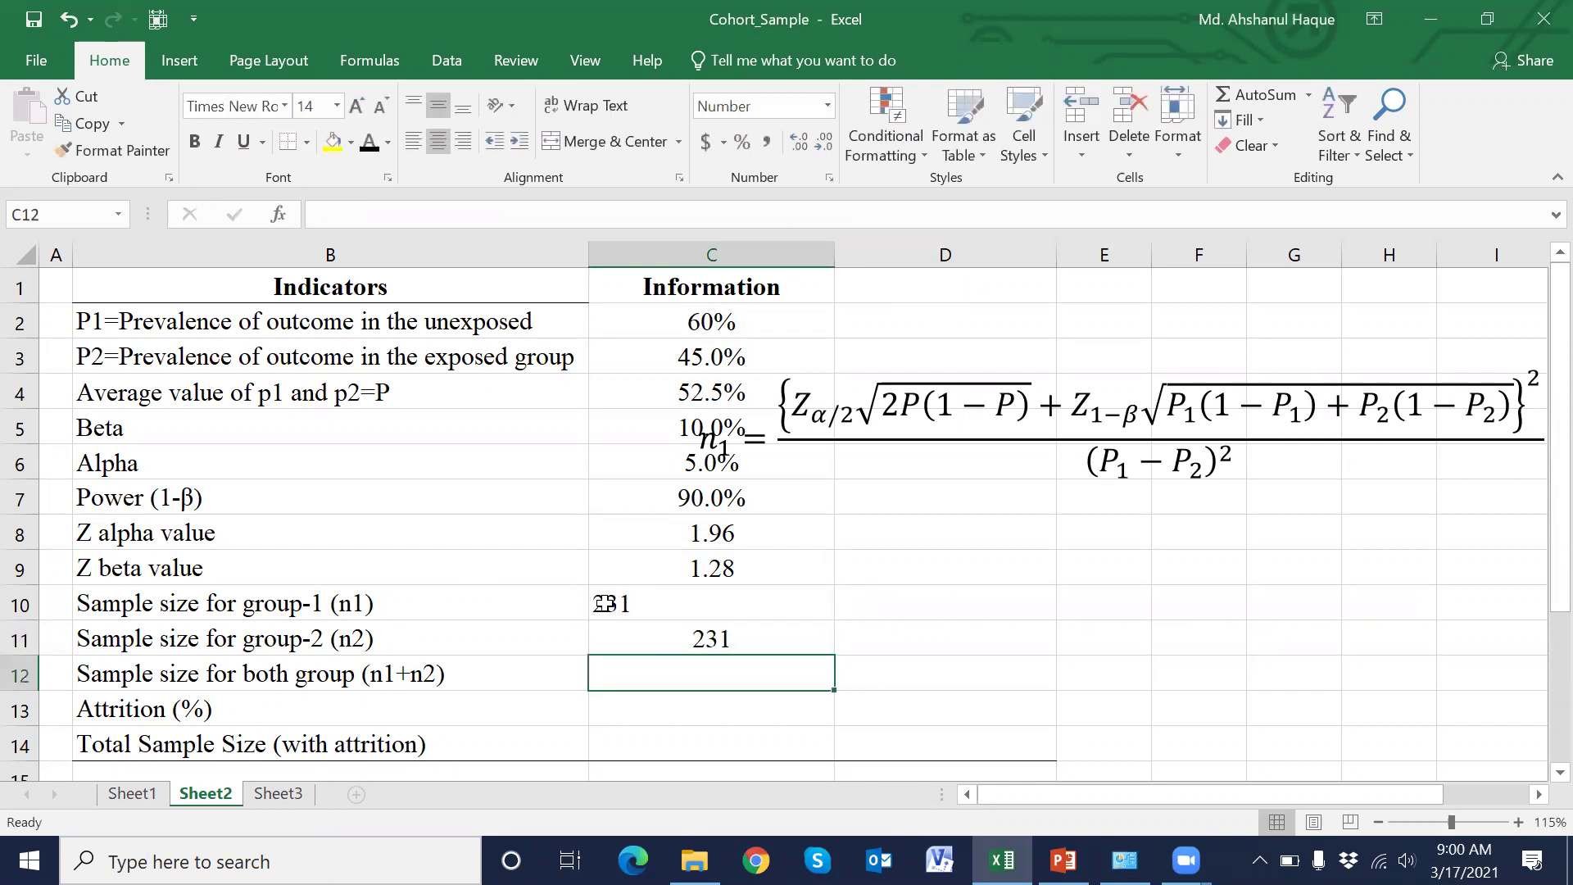
pyautogui.click(661, 730)
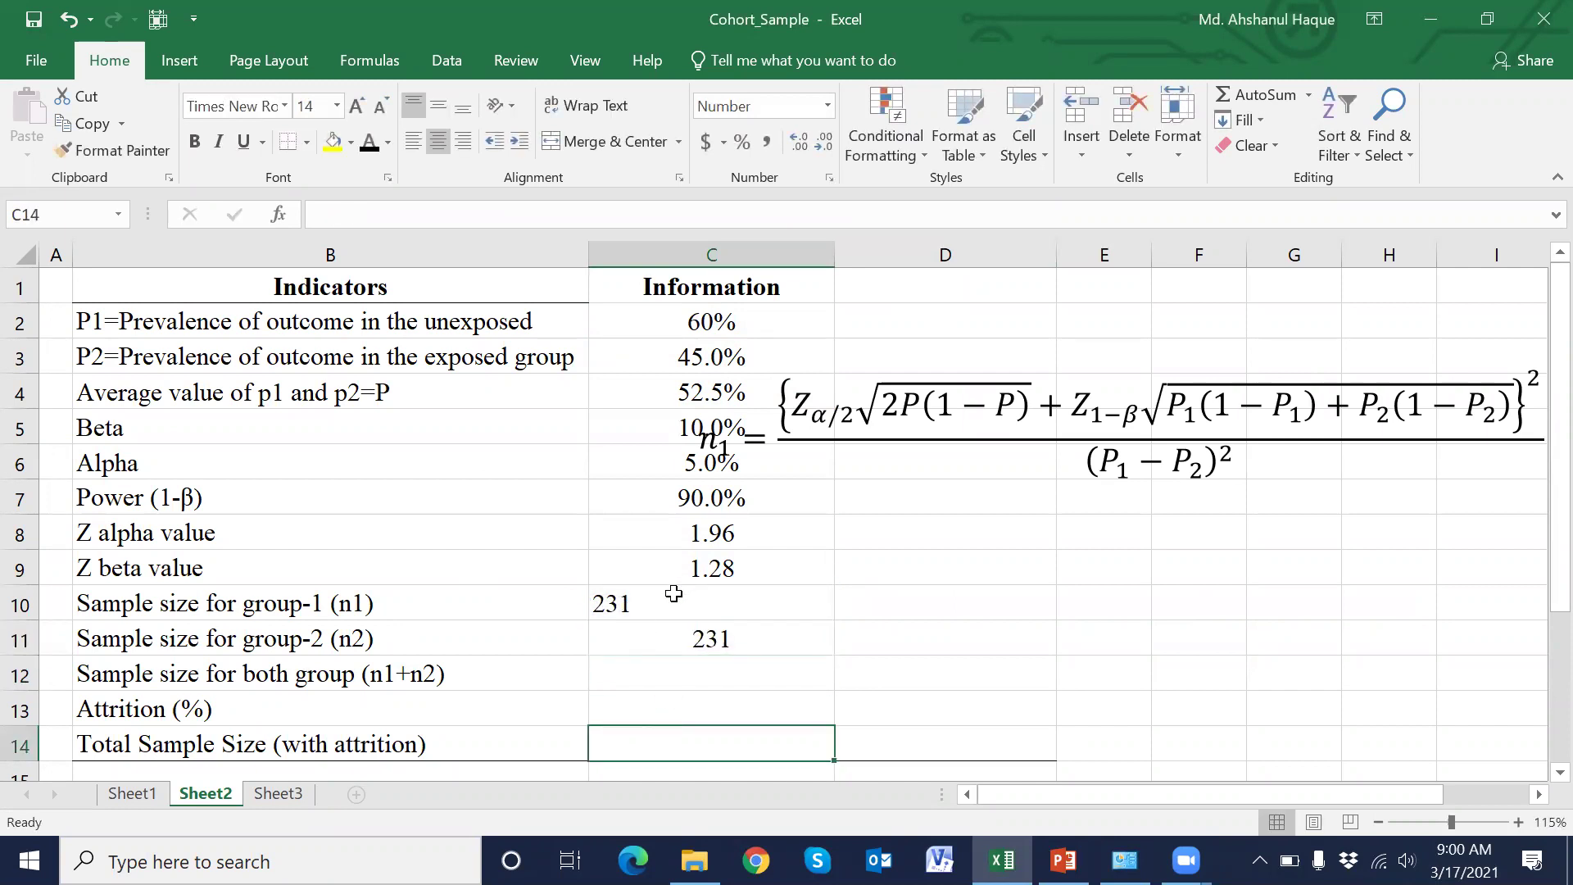
pyautogui.moveTo(673, 593); pyautogui.dragTo(677, 726)
pyautogui.click(437, 142)
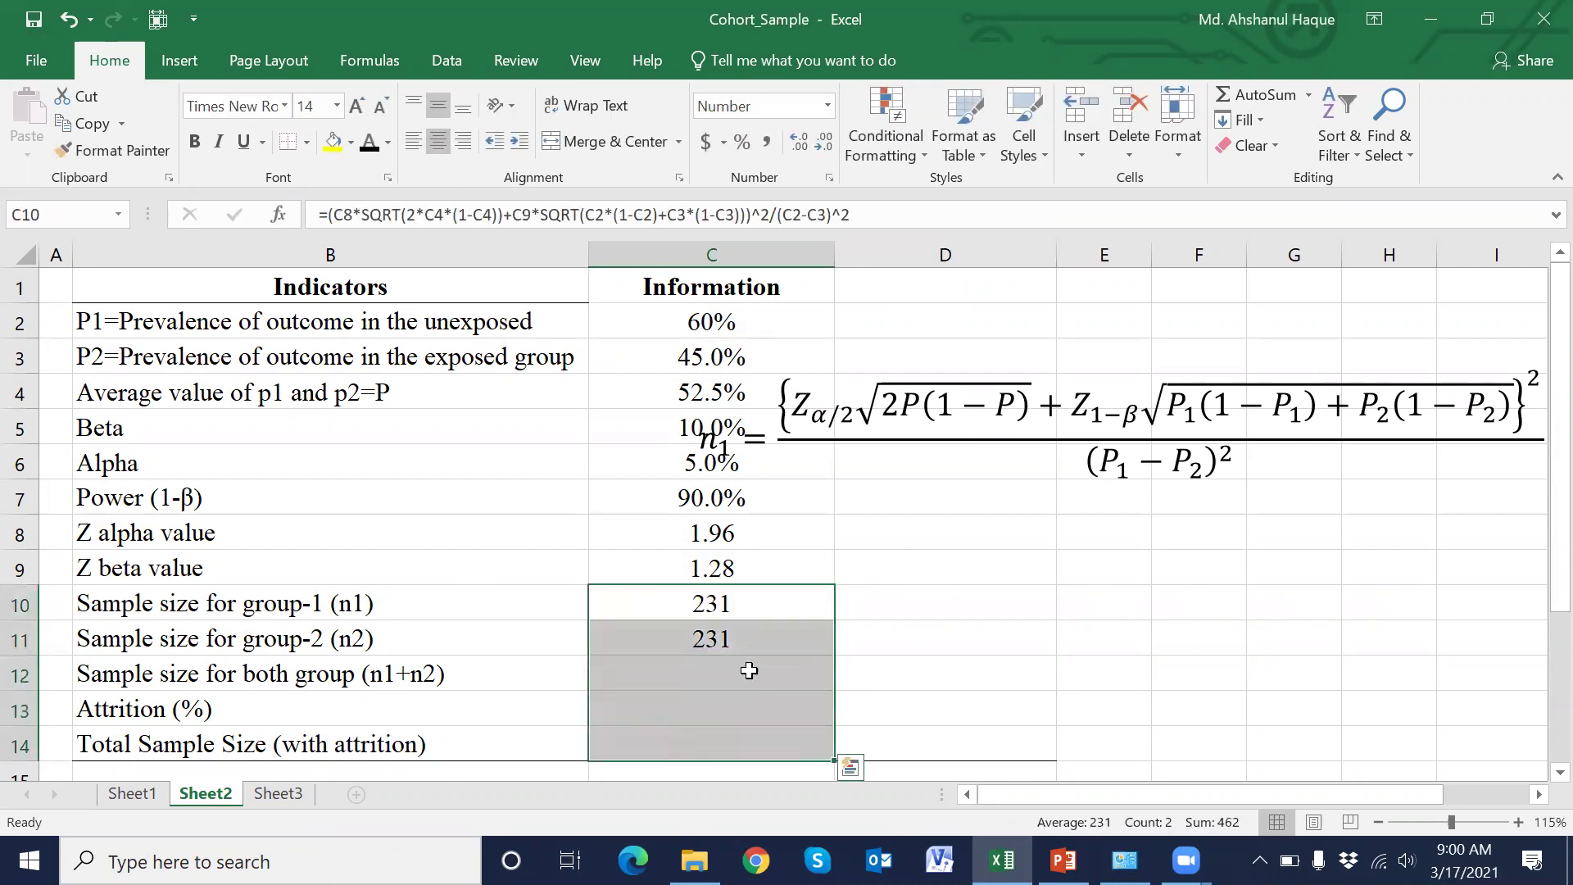
# - Compute the combined sample size in C12 as C10+C11, giving 462
pyautogui.click(723, 678)
pyautogui.write('=')
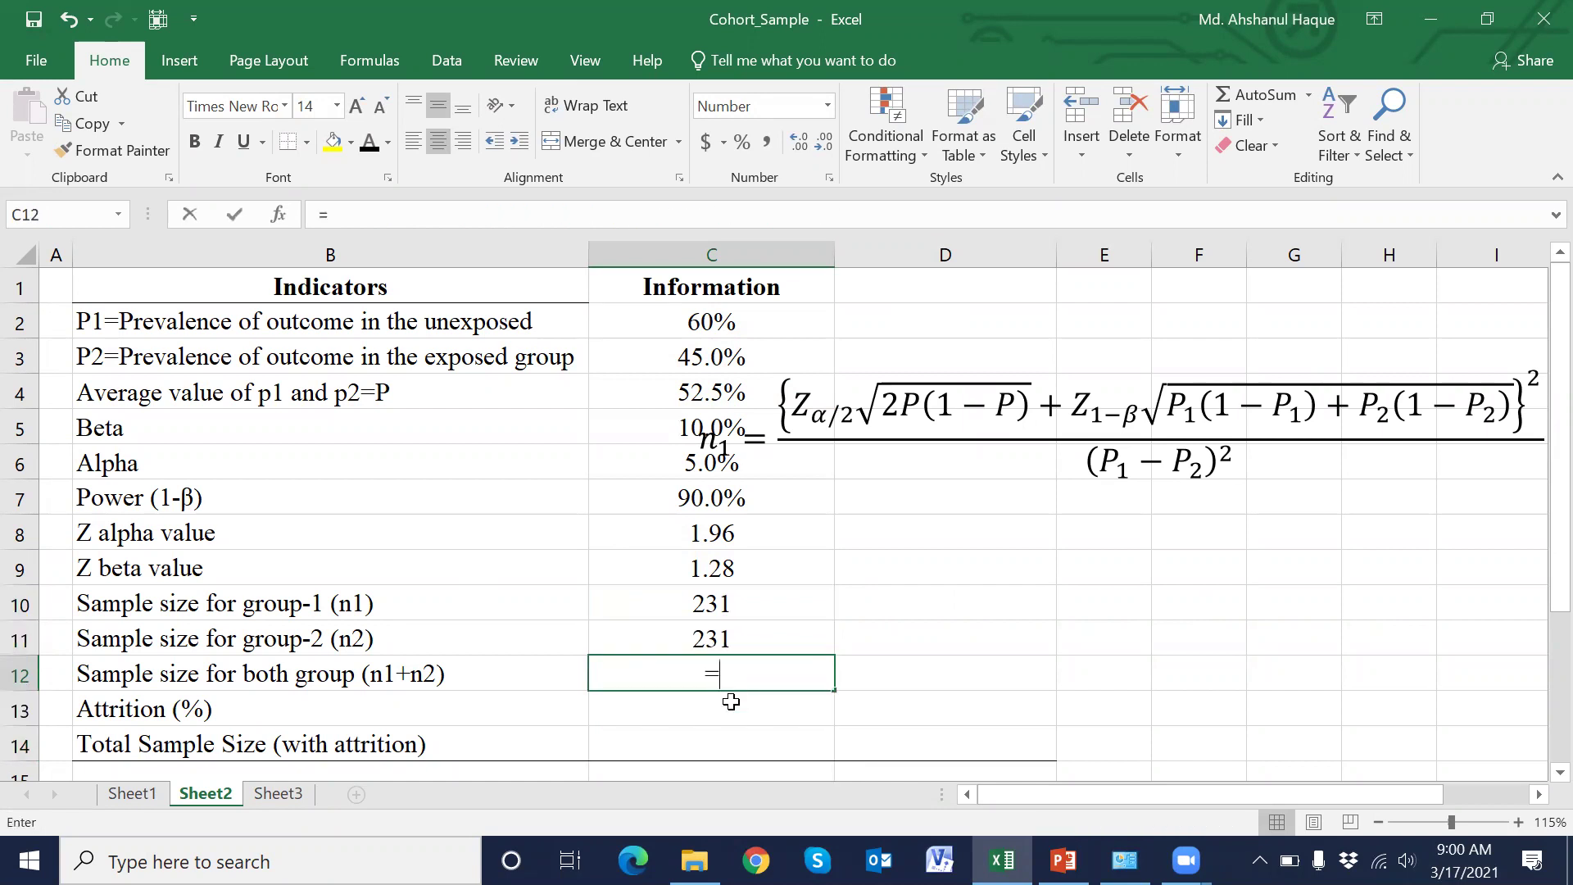
pyautogui.click(718, 609)
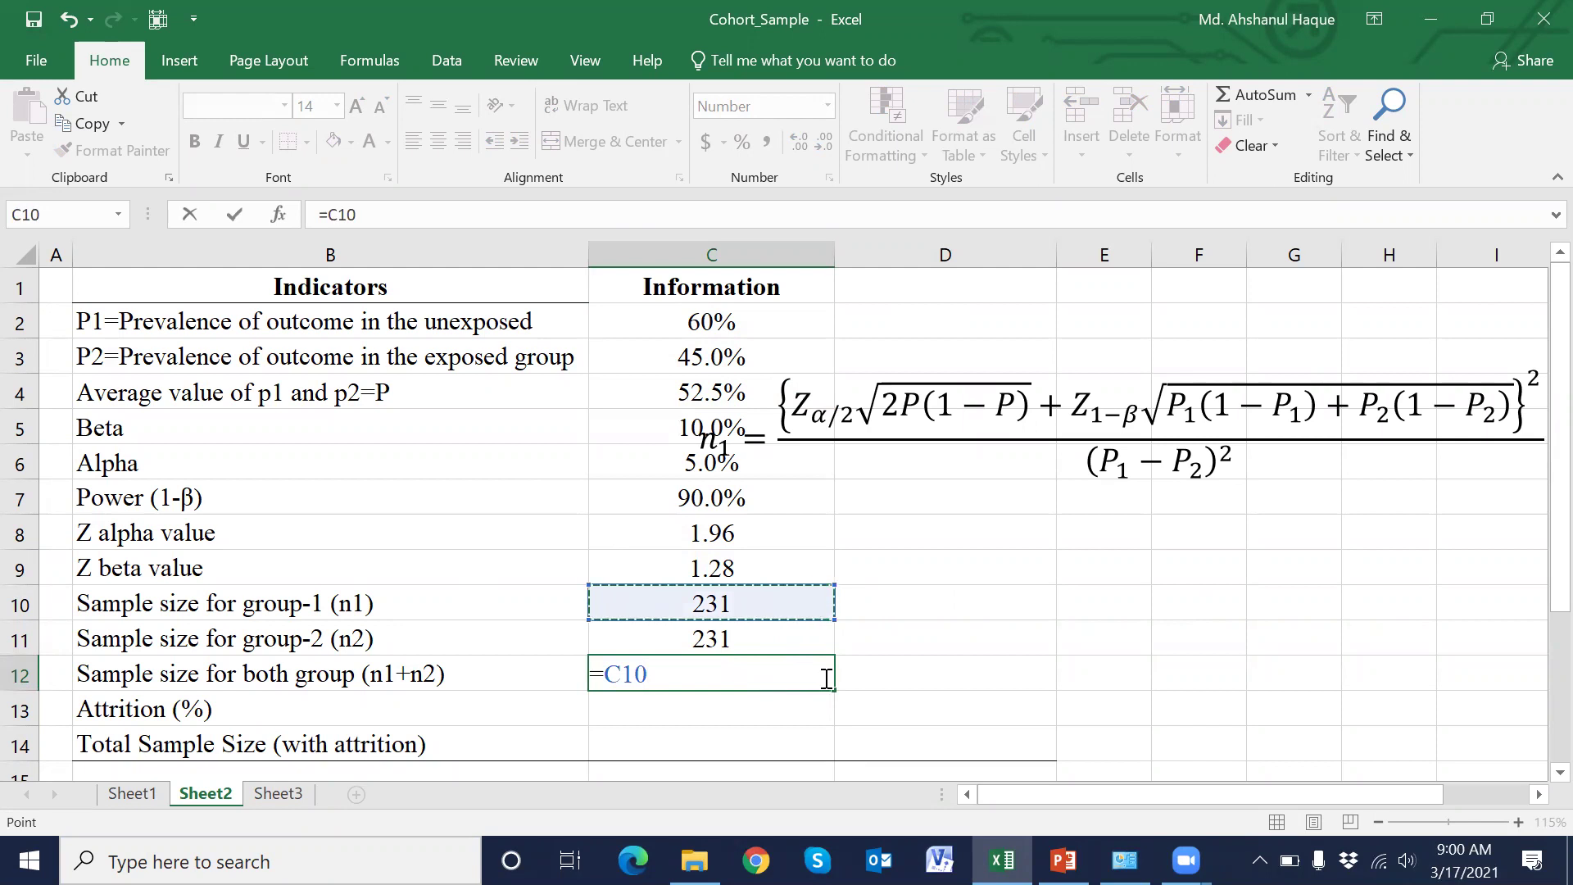
pyautogui.write('+')
pyautogui.click(779, 627)
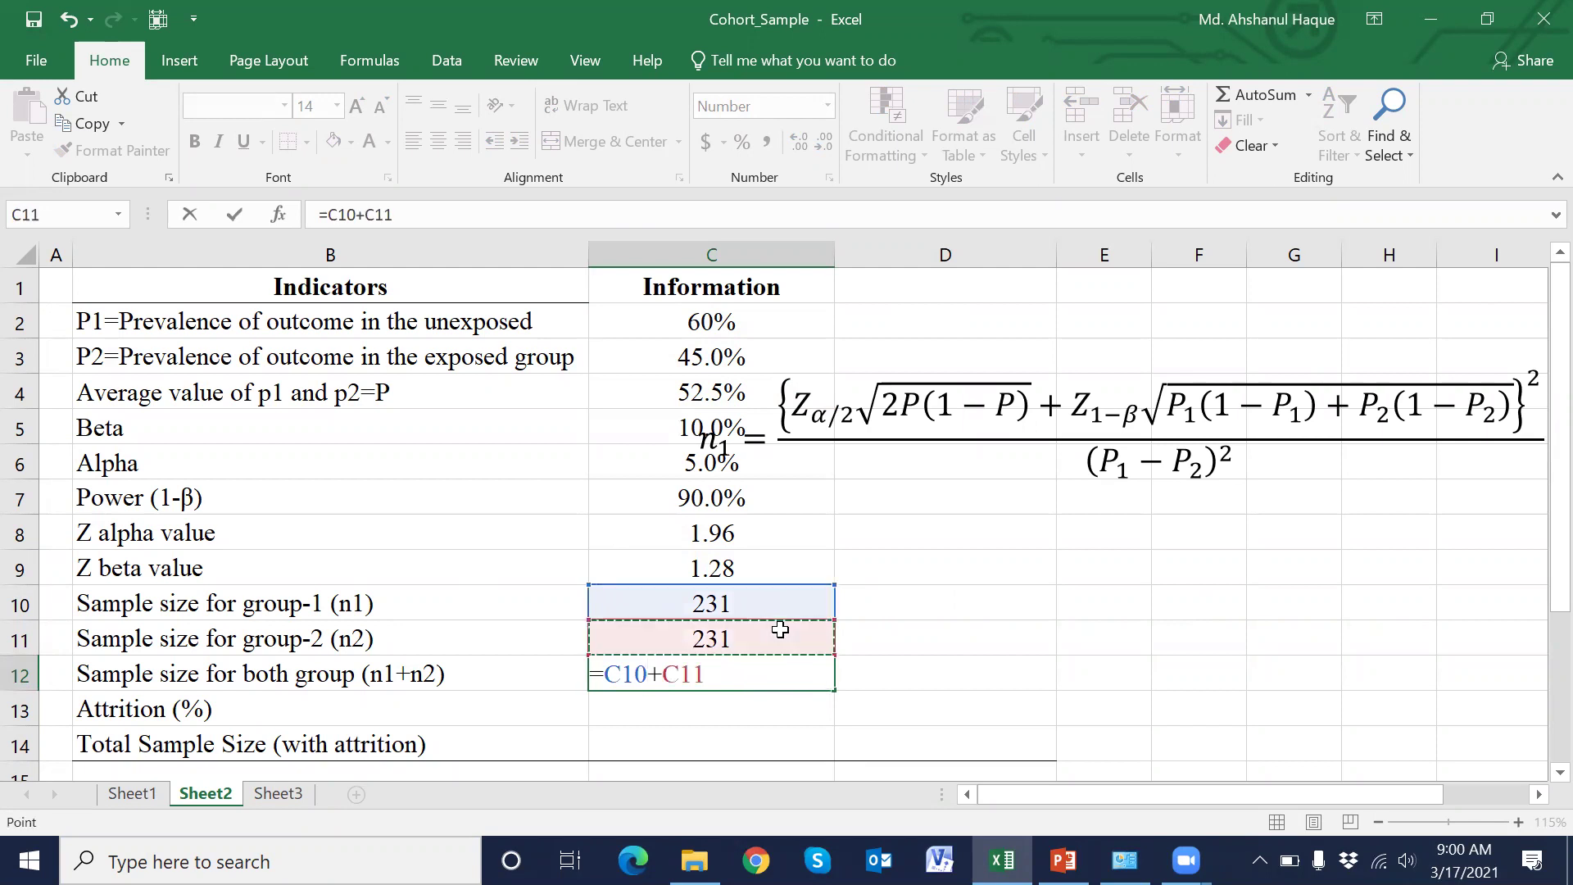
pyautogui.press('Return')
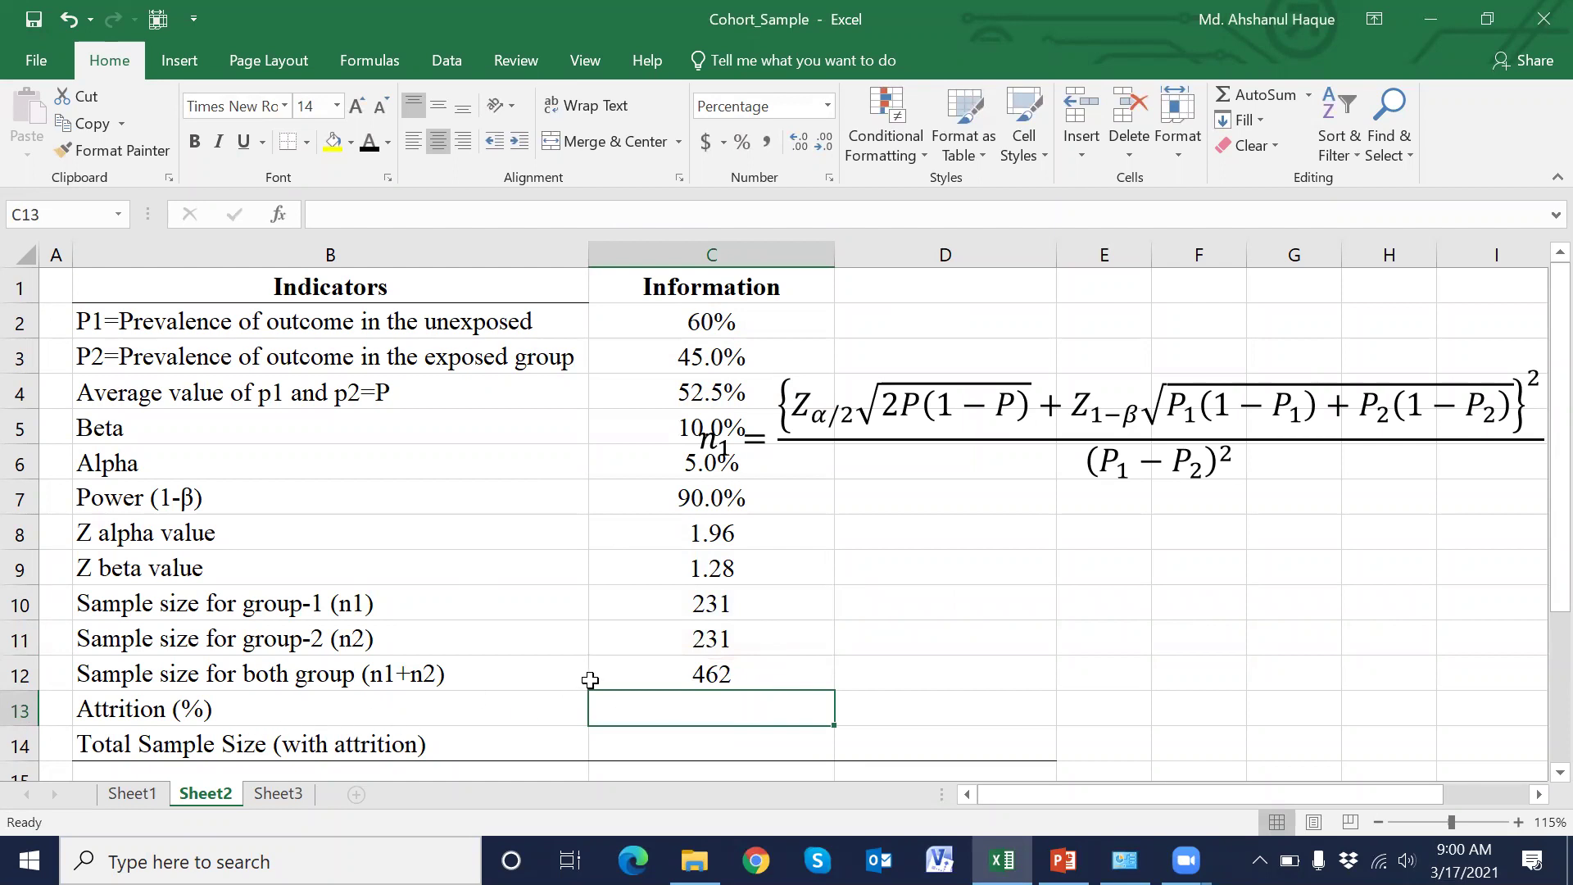
pyautogui.scroll(-1, 590, 681)
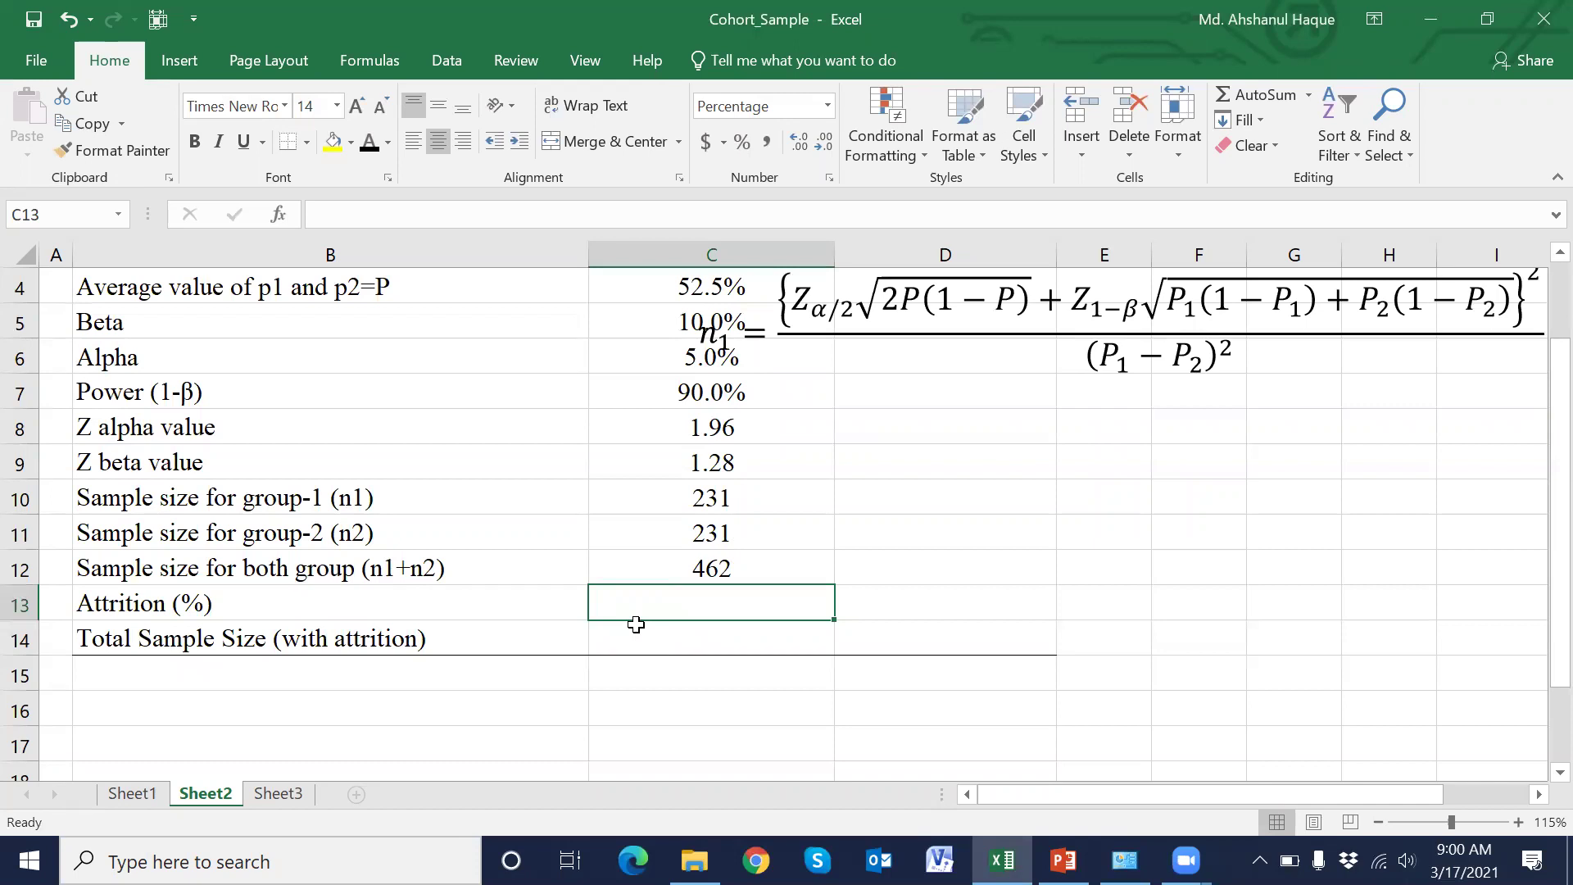
# - Move the n1 equation image to sit just below the table, then select the attrition cell
pyautogui.click(1019, 340)
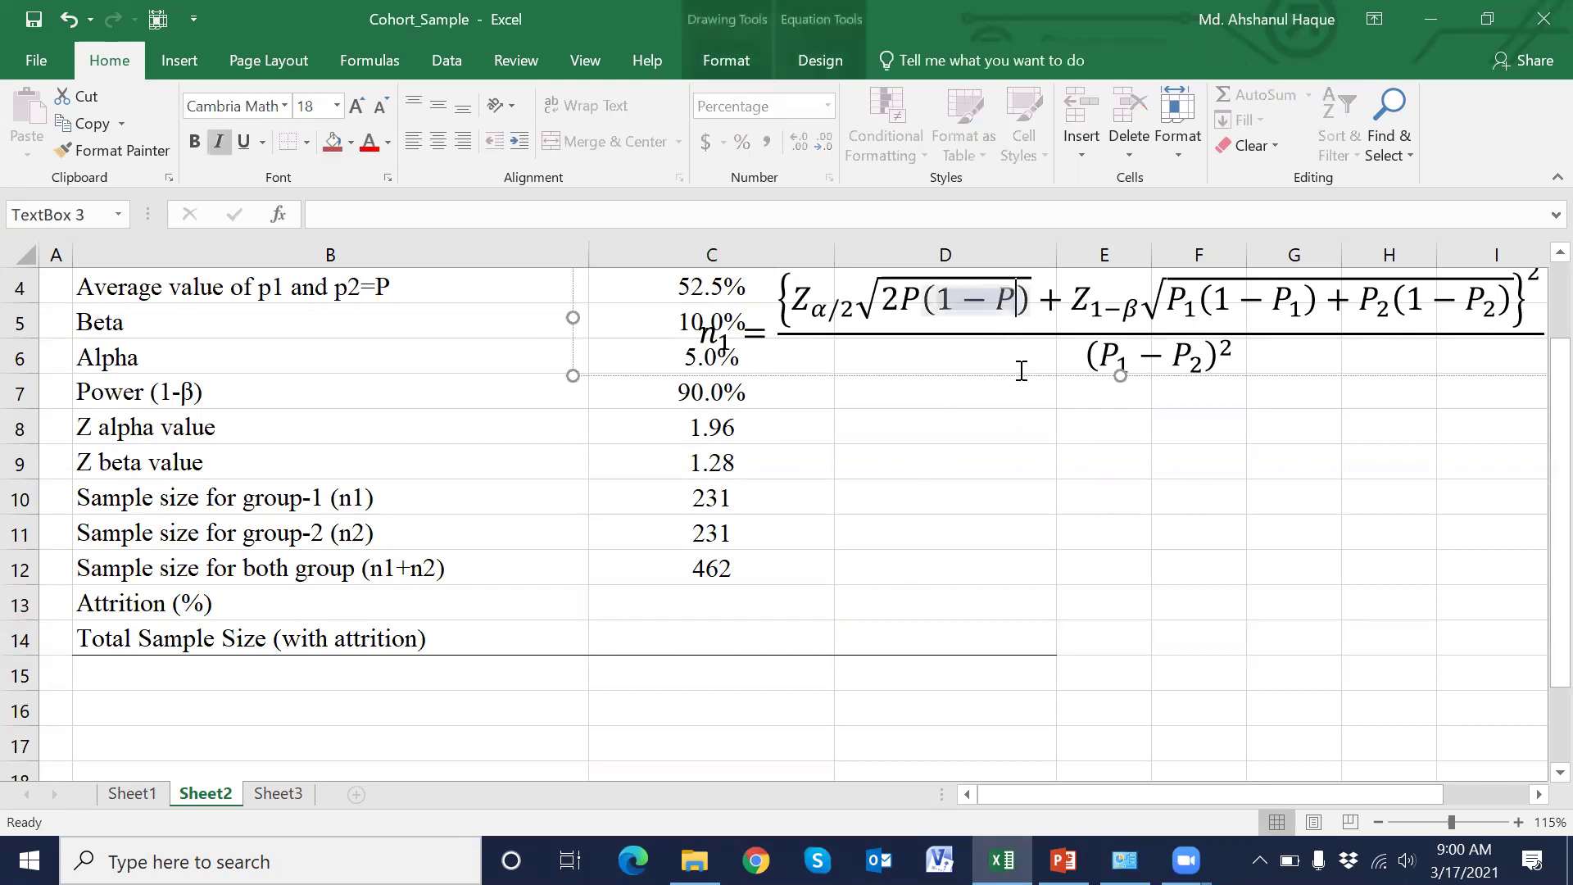
pyautogui.moveTo(1019, 369)
pyautogui.mouseDown()
pyautogui.moveTo(1044, 436)
pyautogui.moveTo(813, 699)
pyautogui.mouseUp()
pyautogui.scroll(4, 812, 700)
pyautogui.scroll(-2, 786, 737)
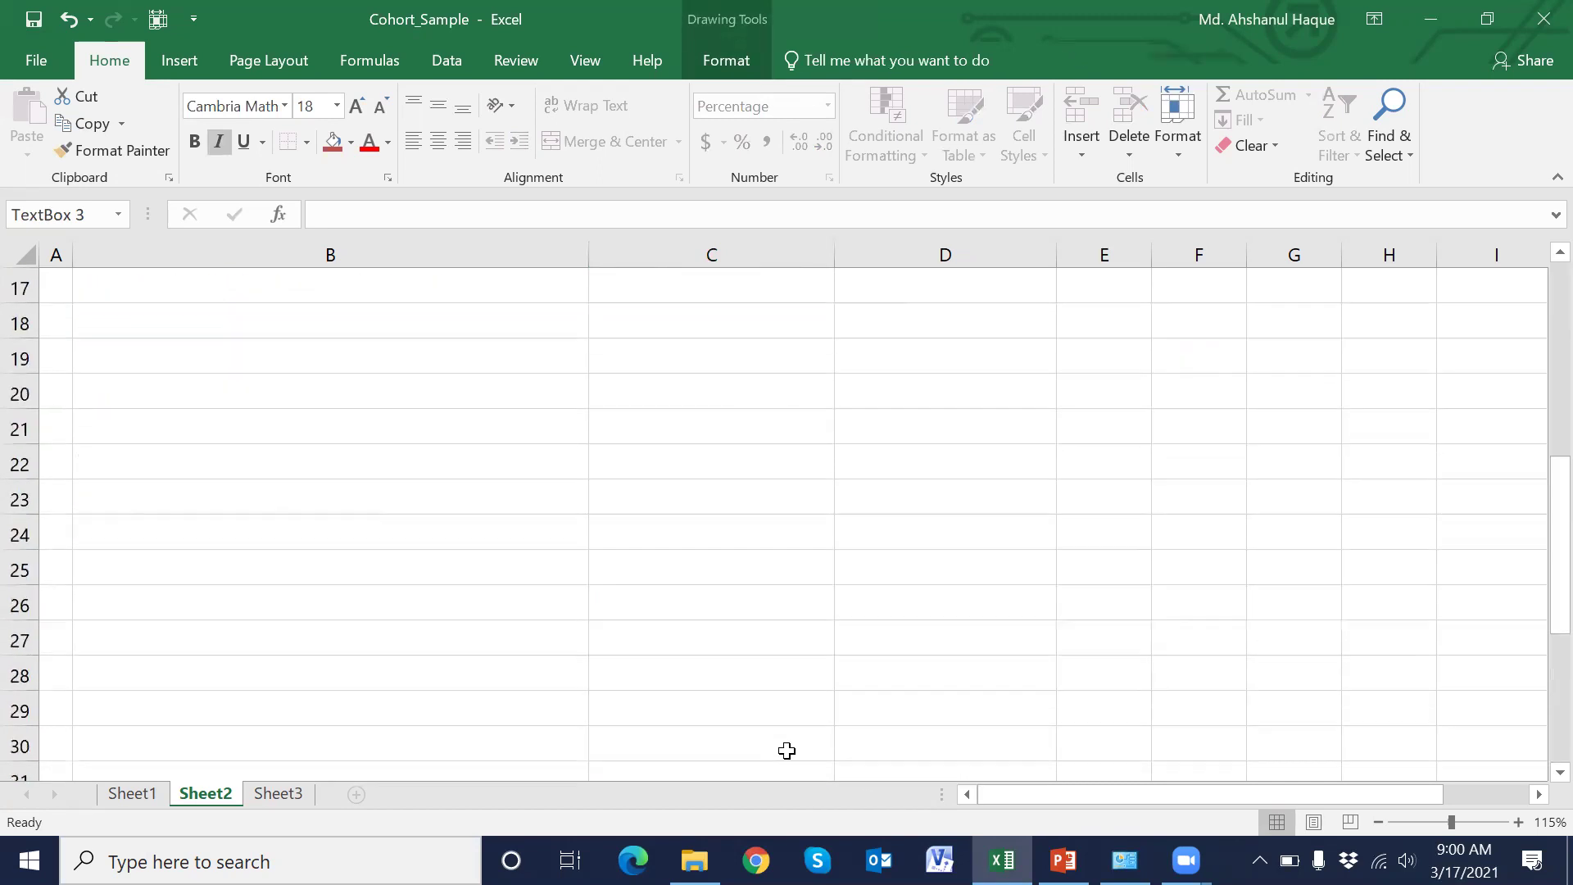
pyautogui.scroll(-2, 804, 751)
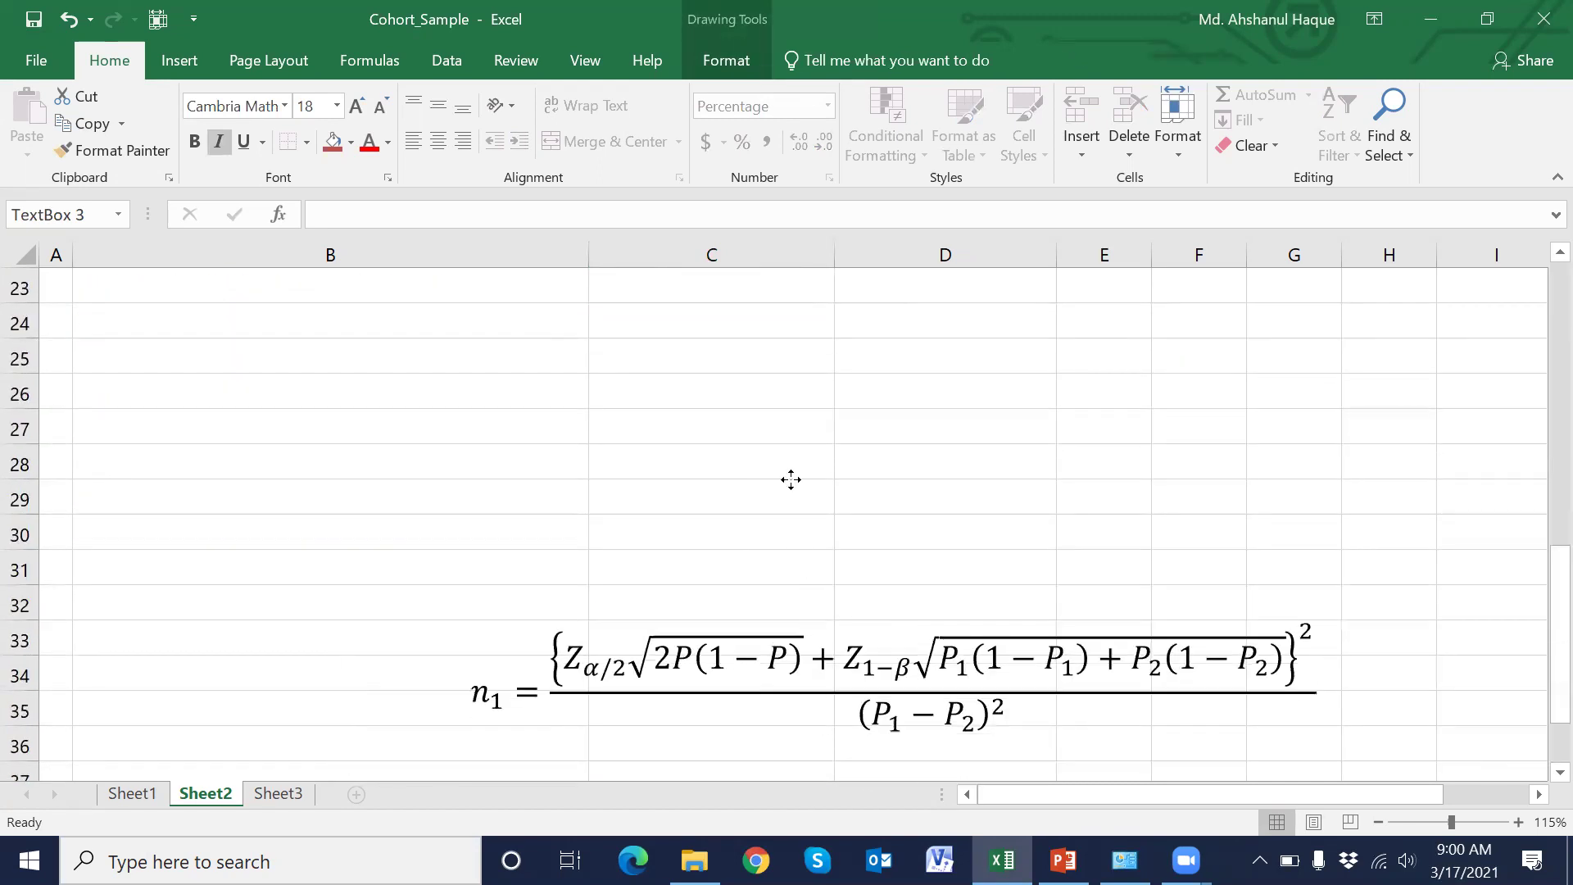
pyautogui.moveTo(813, 648); pyautogui.dragTo(792, 466)
pyautogui.scroll(2, 839, 672)
pyautogui.moveTo(819, 671); pyautogui.dragTo(780, 426)
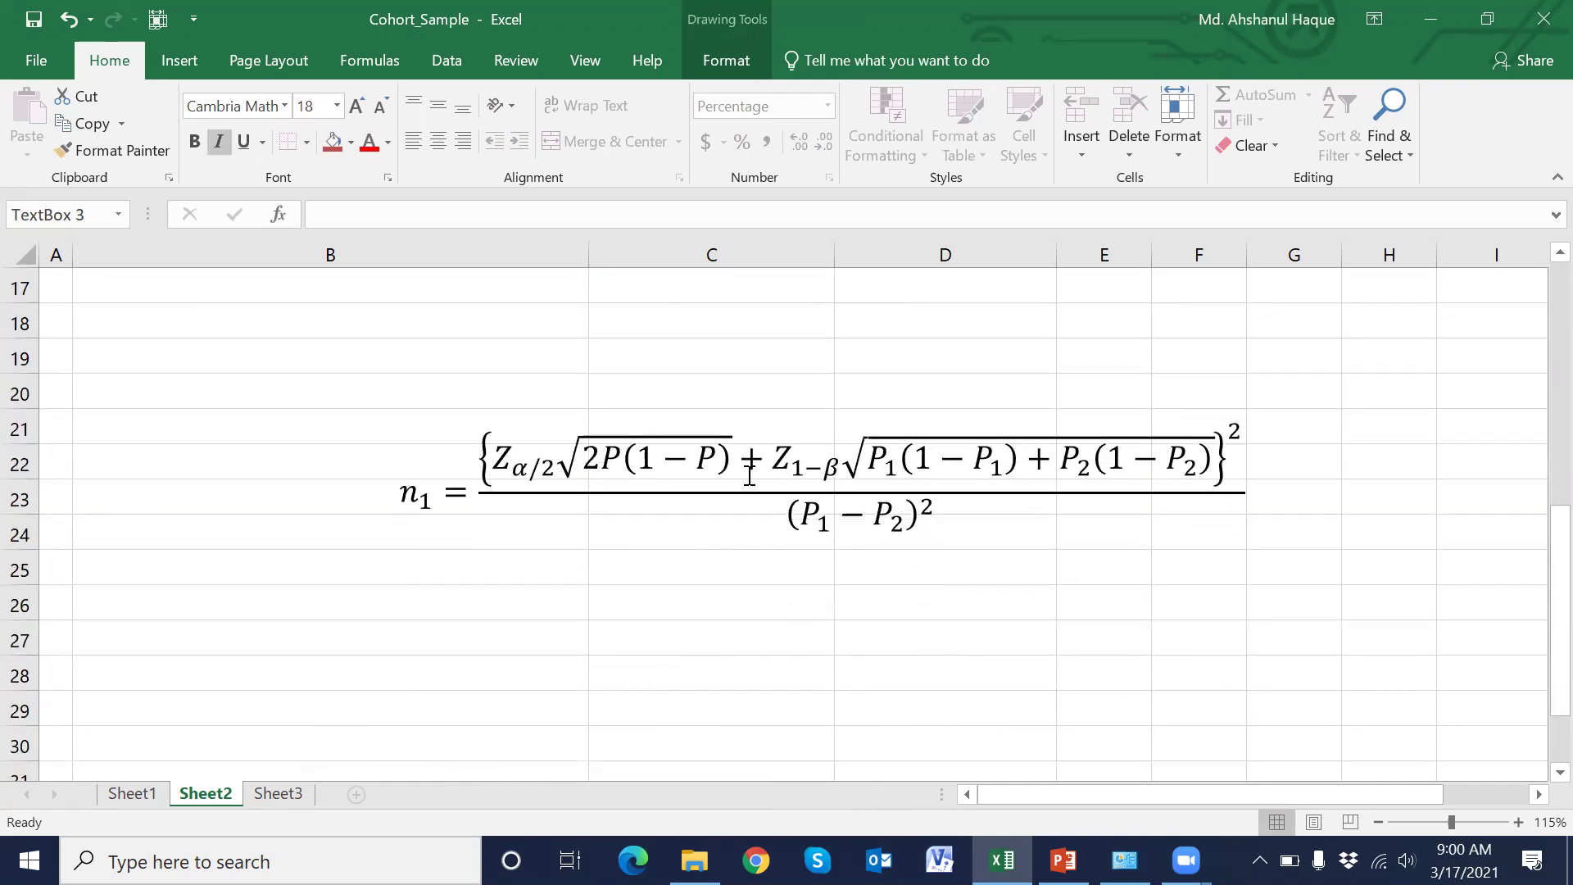
pyautogui.scroll(4, 783, 678)
pyautogui.scroll(-2, 788, 685)
pyautogui.scroll(-1, 789, 686)
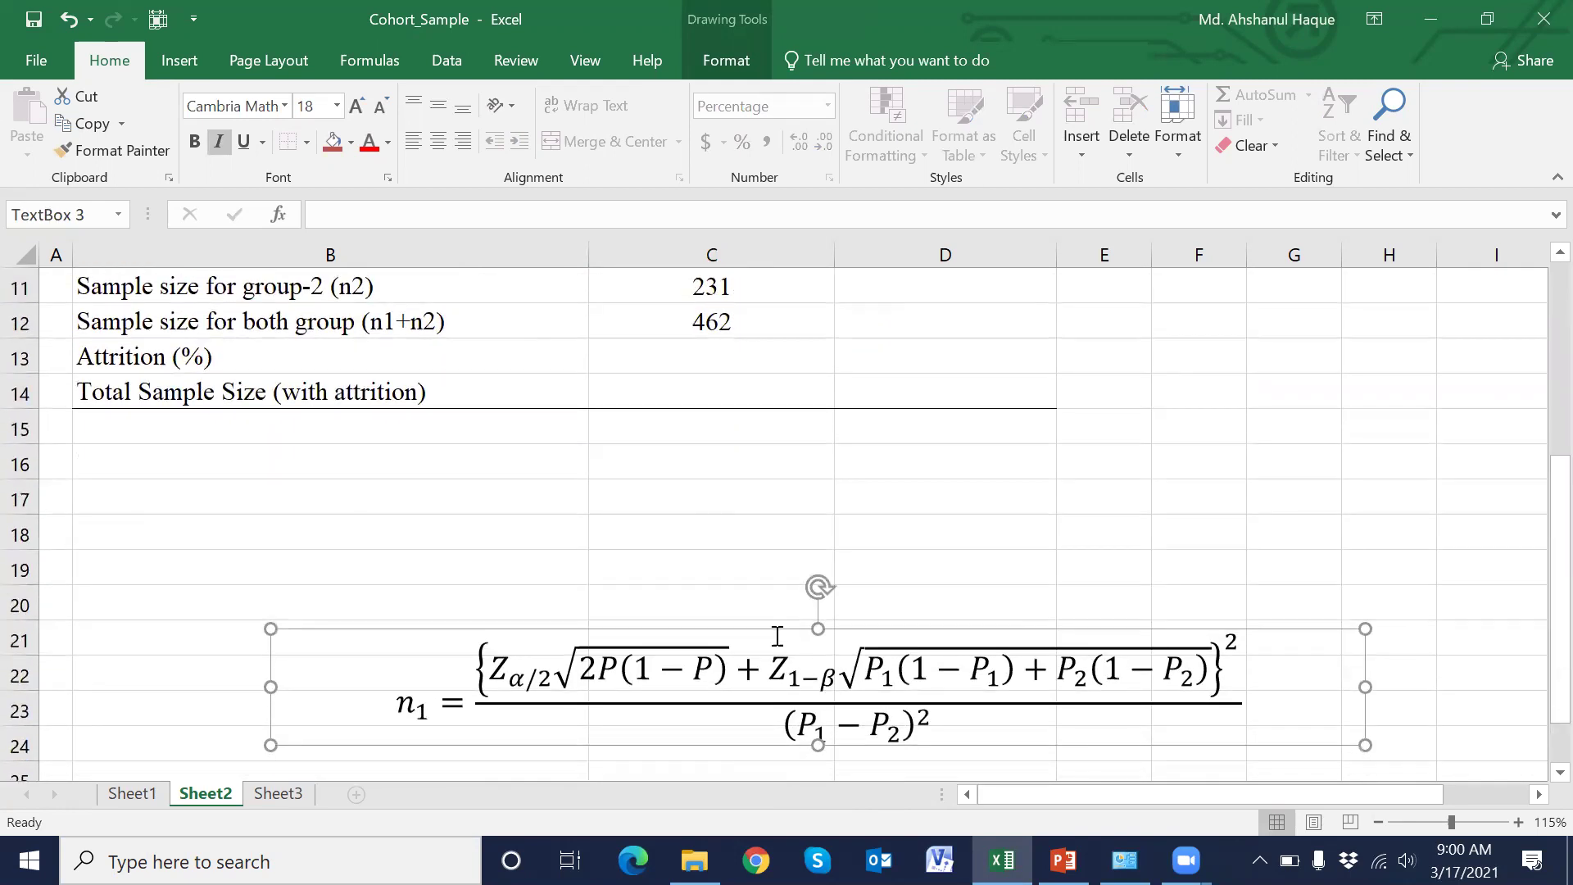
pyautogui.moveTo(775, 627); pyautogui.dragTo(734, 482)
pyautogui.scroll(1, 735, 482)
pyautogui.scroll(2, 707, 467)
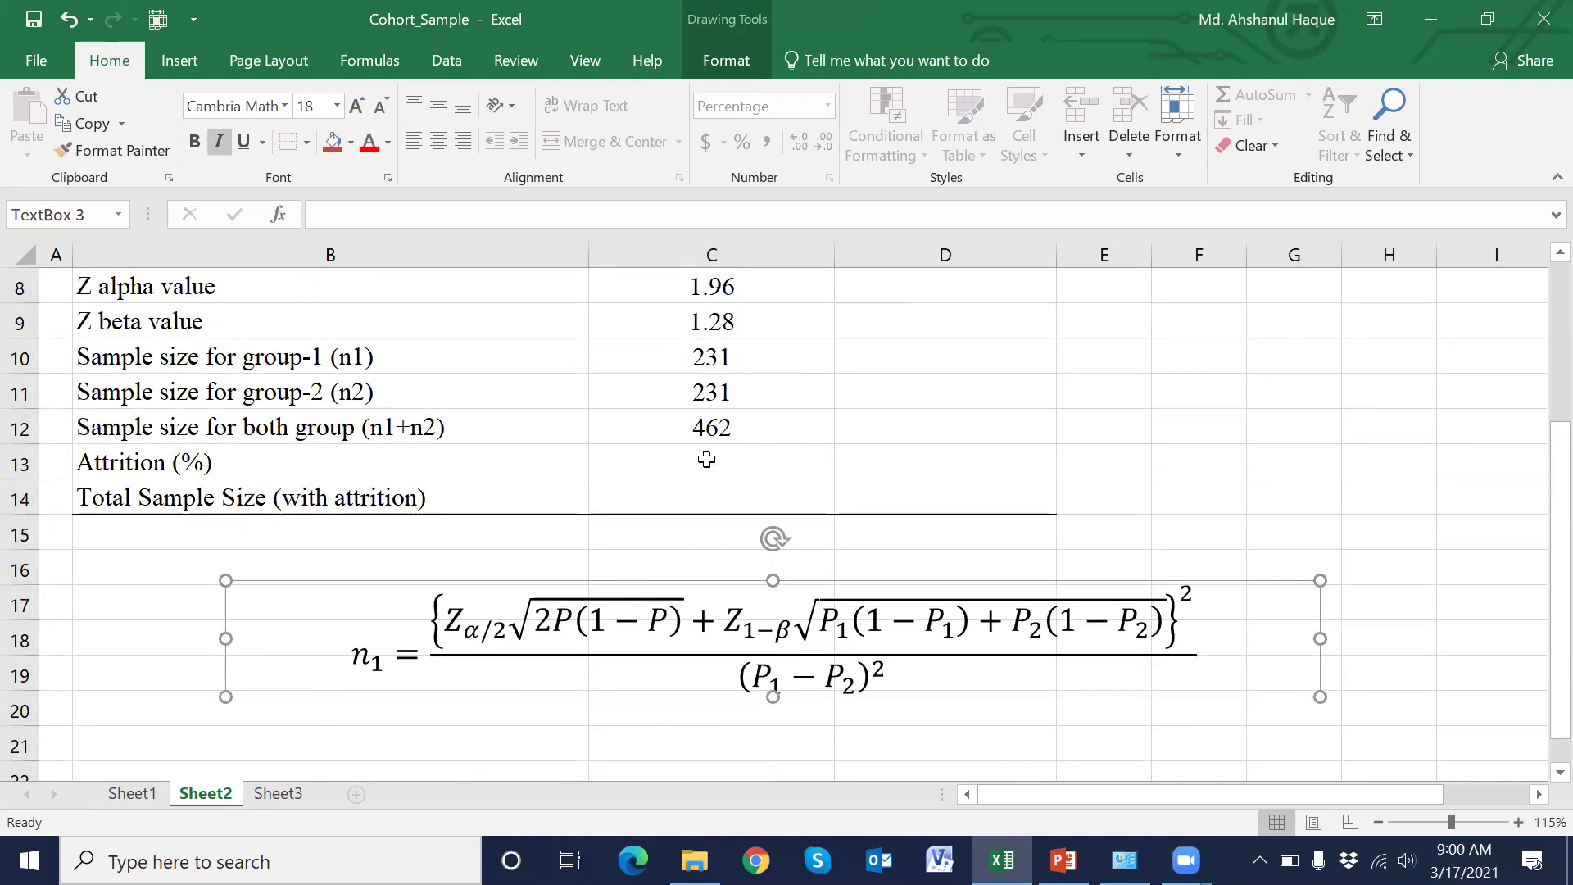
pyautogui.click(711, 462)
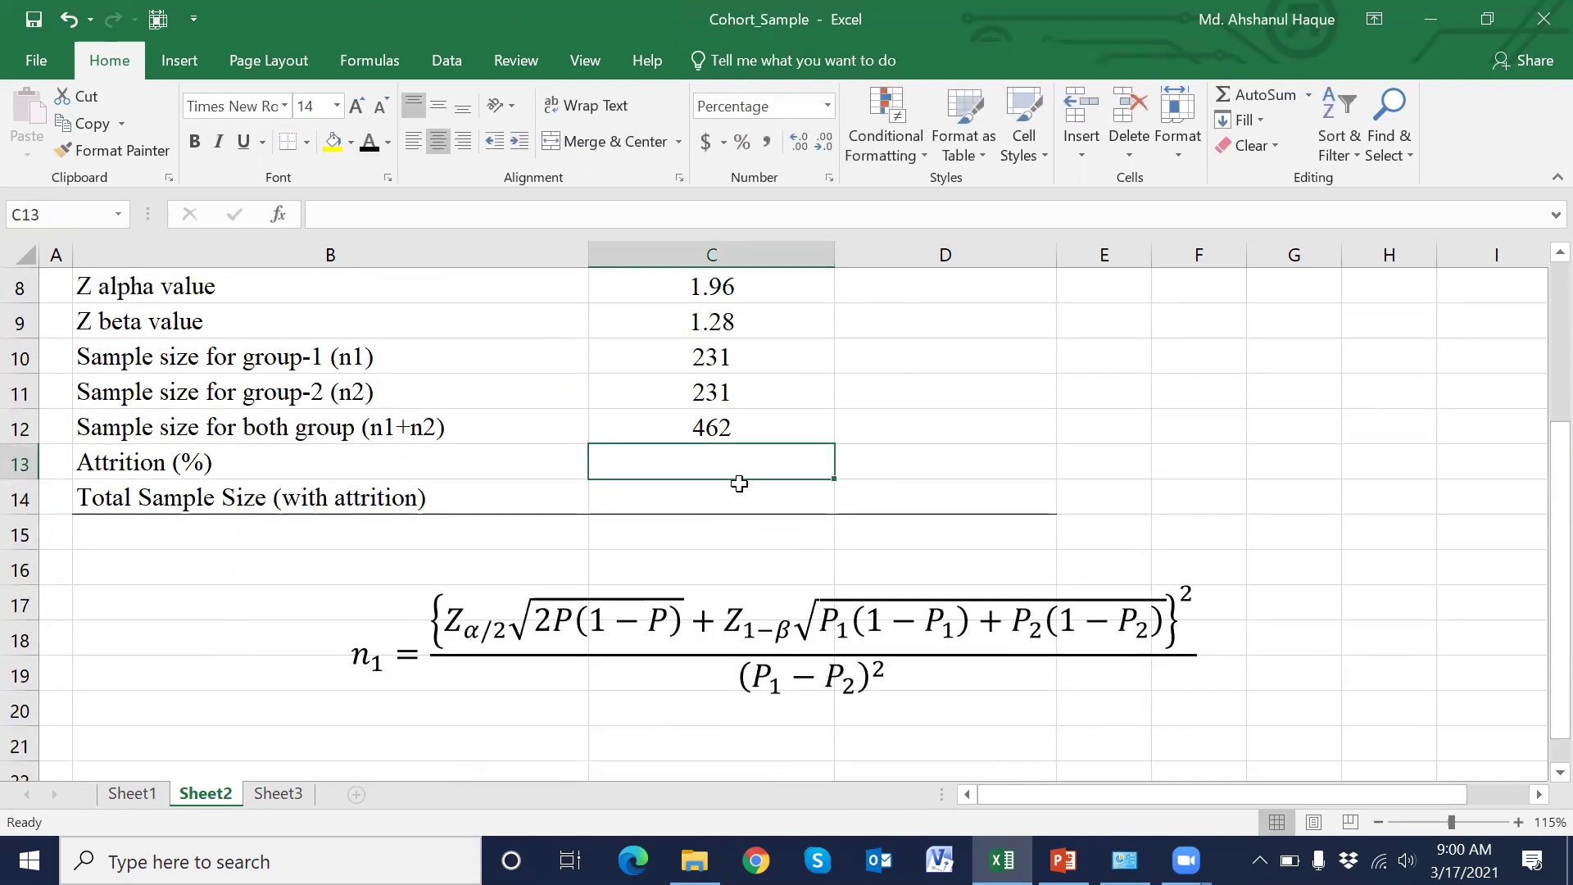
pyautogui.scroll(3, 738, 483)
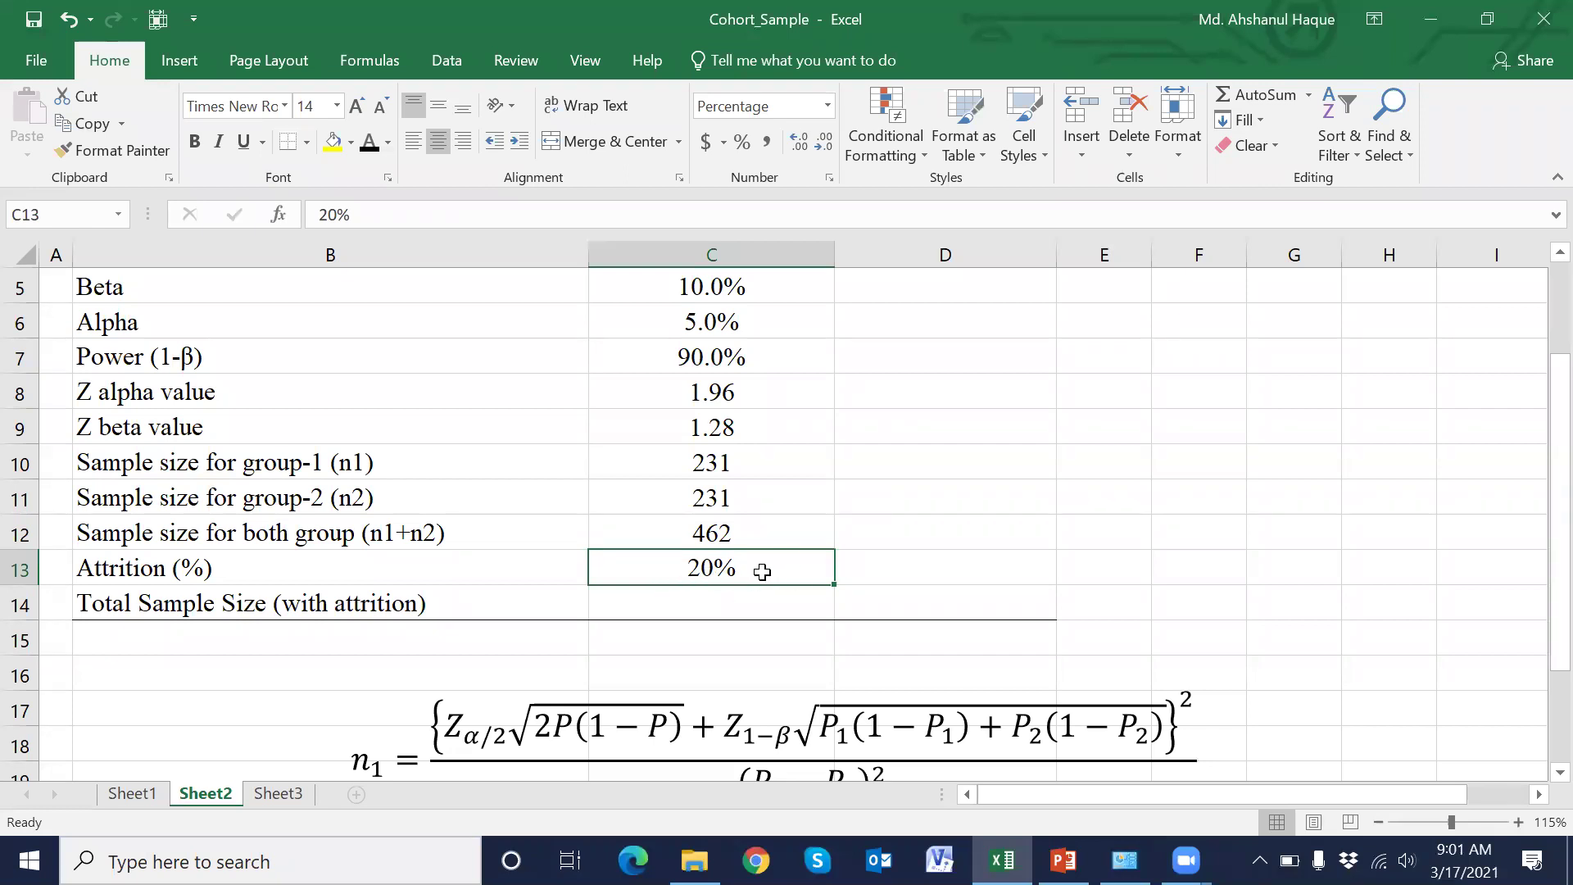
# - Reopen the with-attrition total cell showing 554 for editing
pyautogui.click(737, 606)
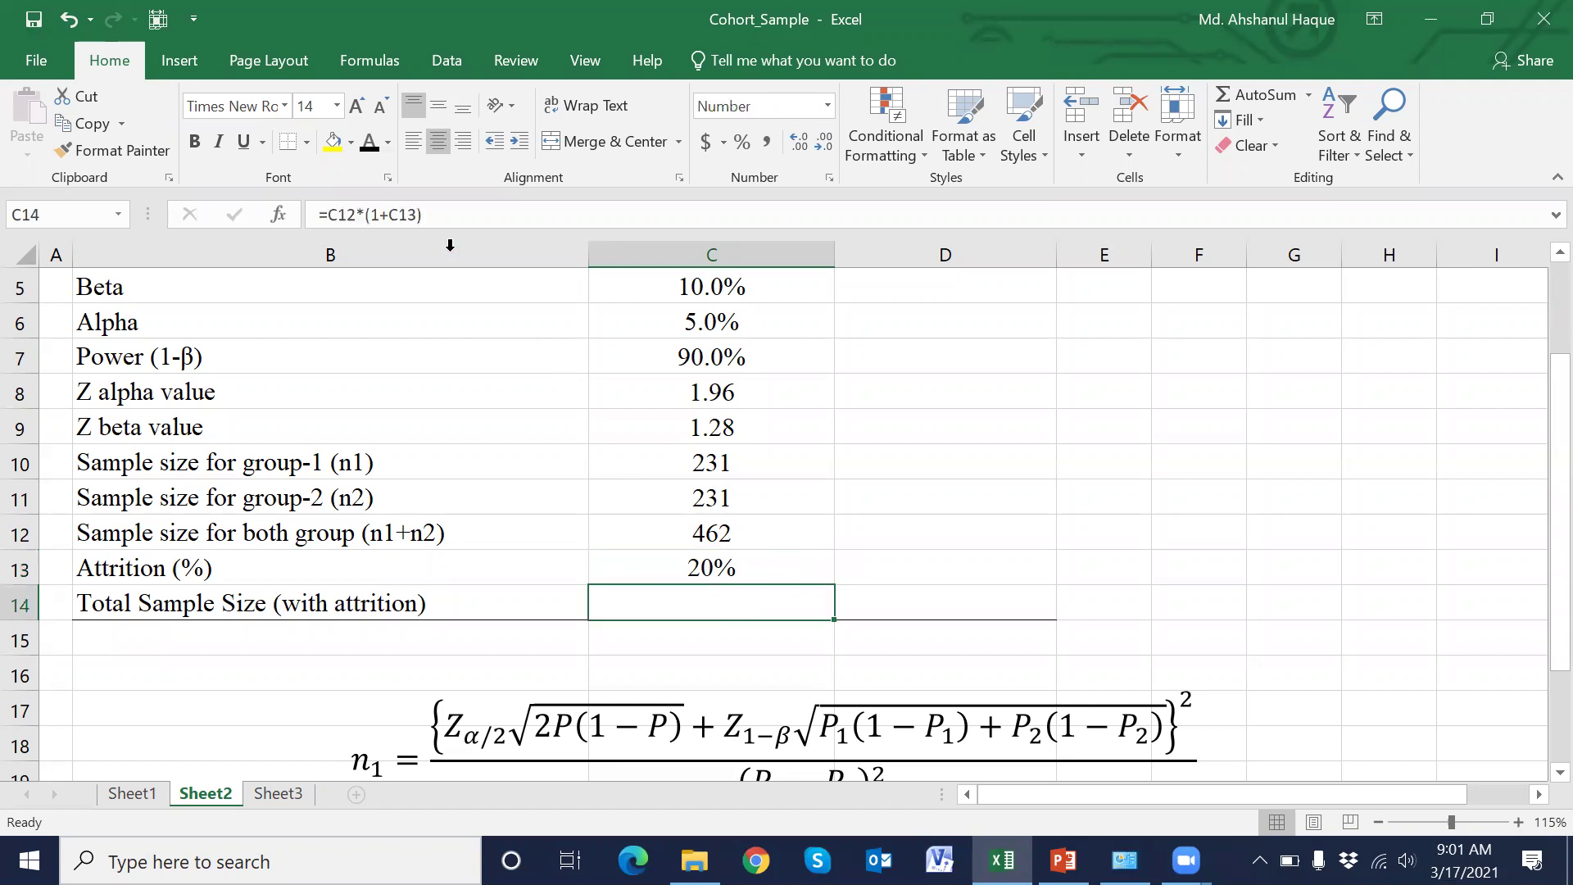
pyautogui.click(369, 140)
pyautogui.doubleClick(692, 607)
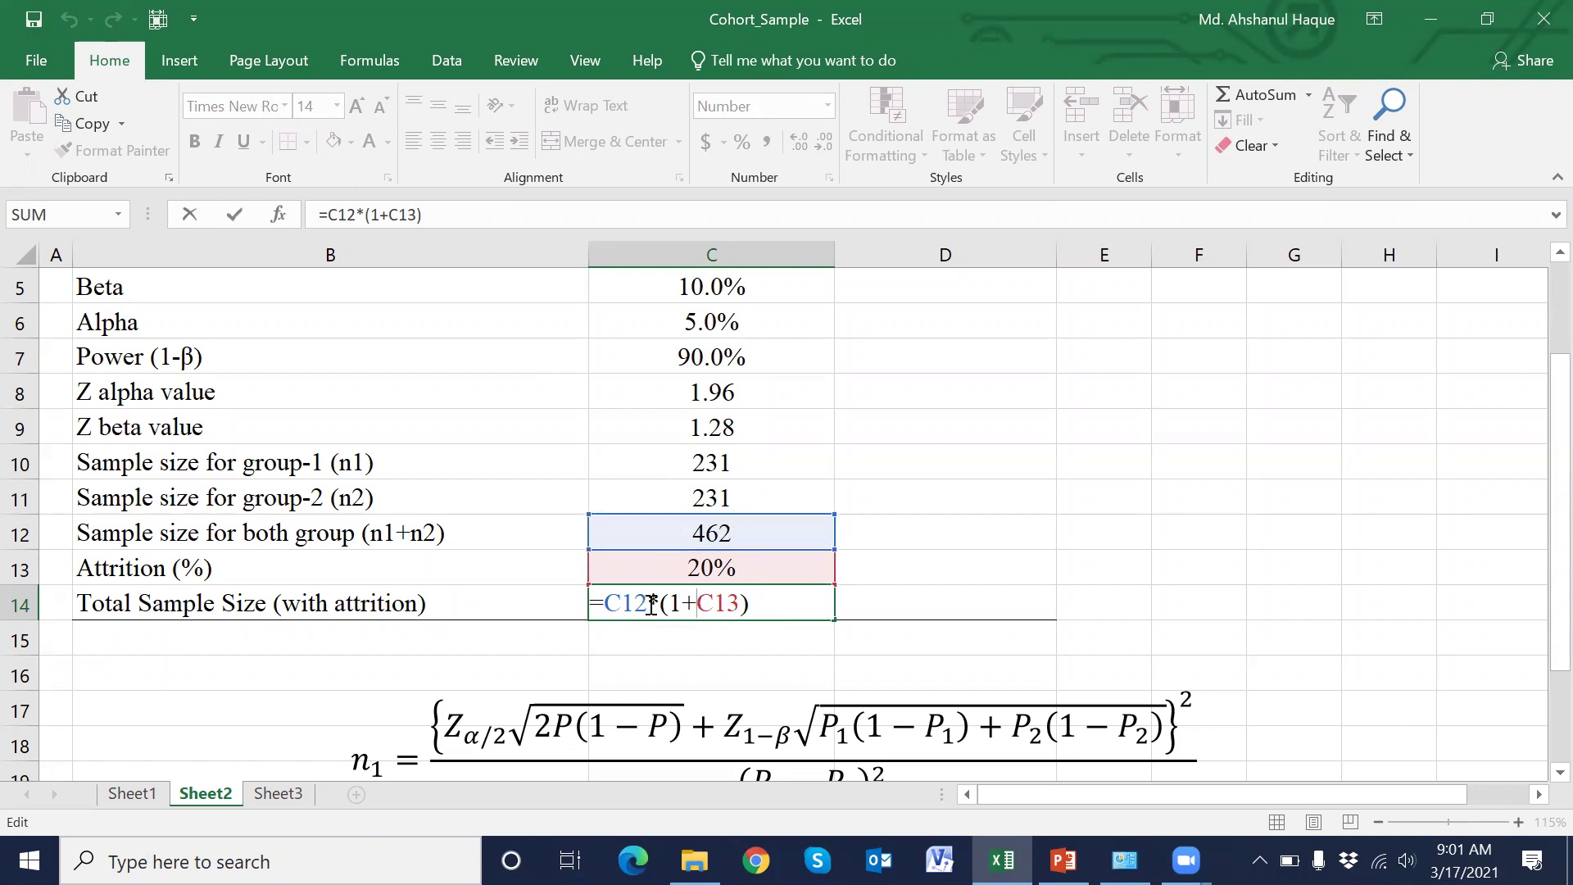
# - Rebuild the with-attrition total as =C12*(1+C13) from the n1+n2 and attrition cells
pyautogui.moveTo(759, 602); pyautogui.dragTo(606, 602)
pyautogui.press('BackSpace')
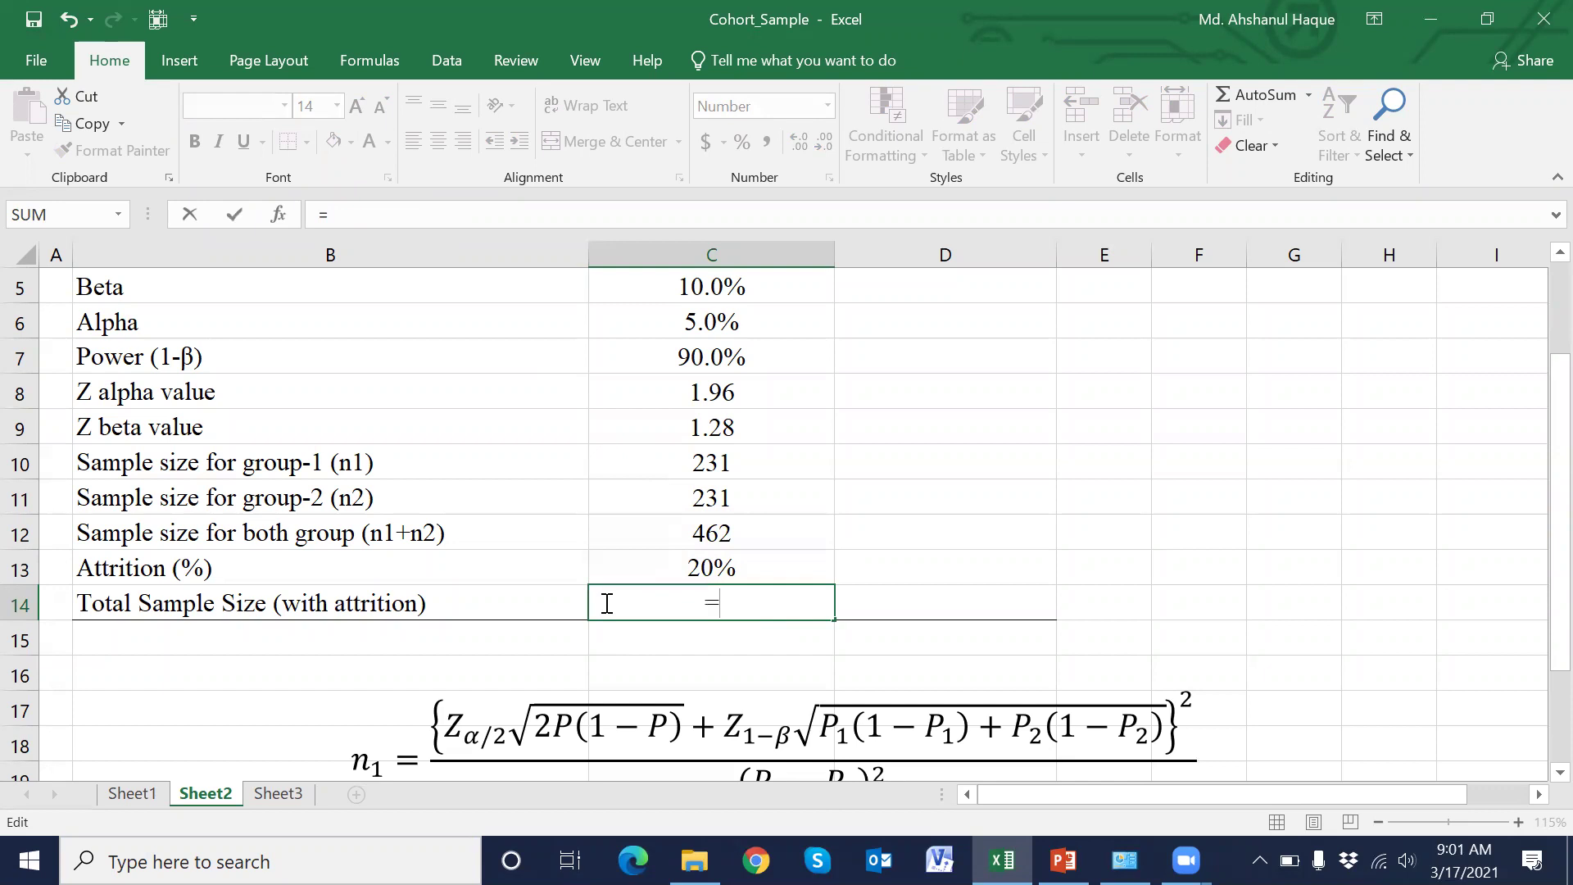
pyautogui.write('=')
pyautogui.click(703, 531)
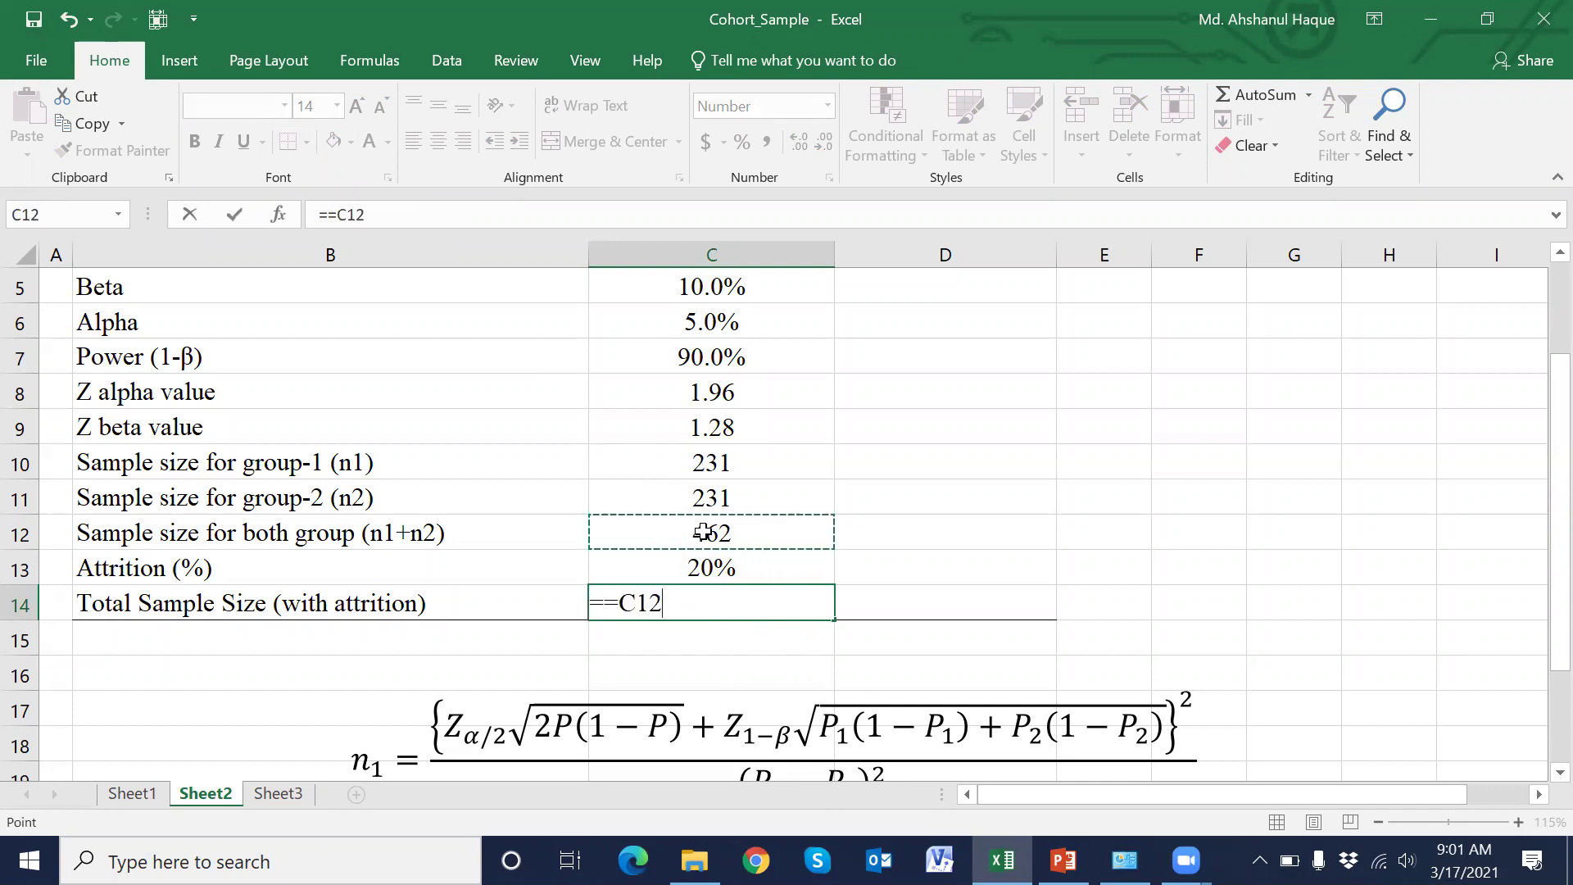
pyautogui.write('*')
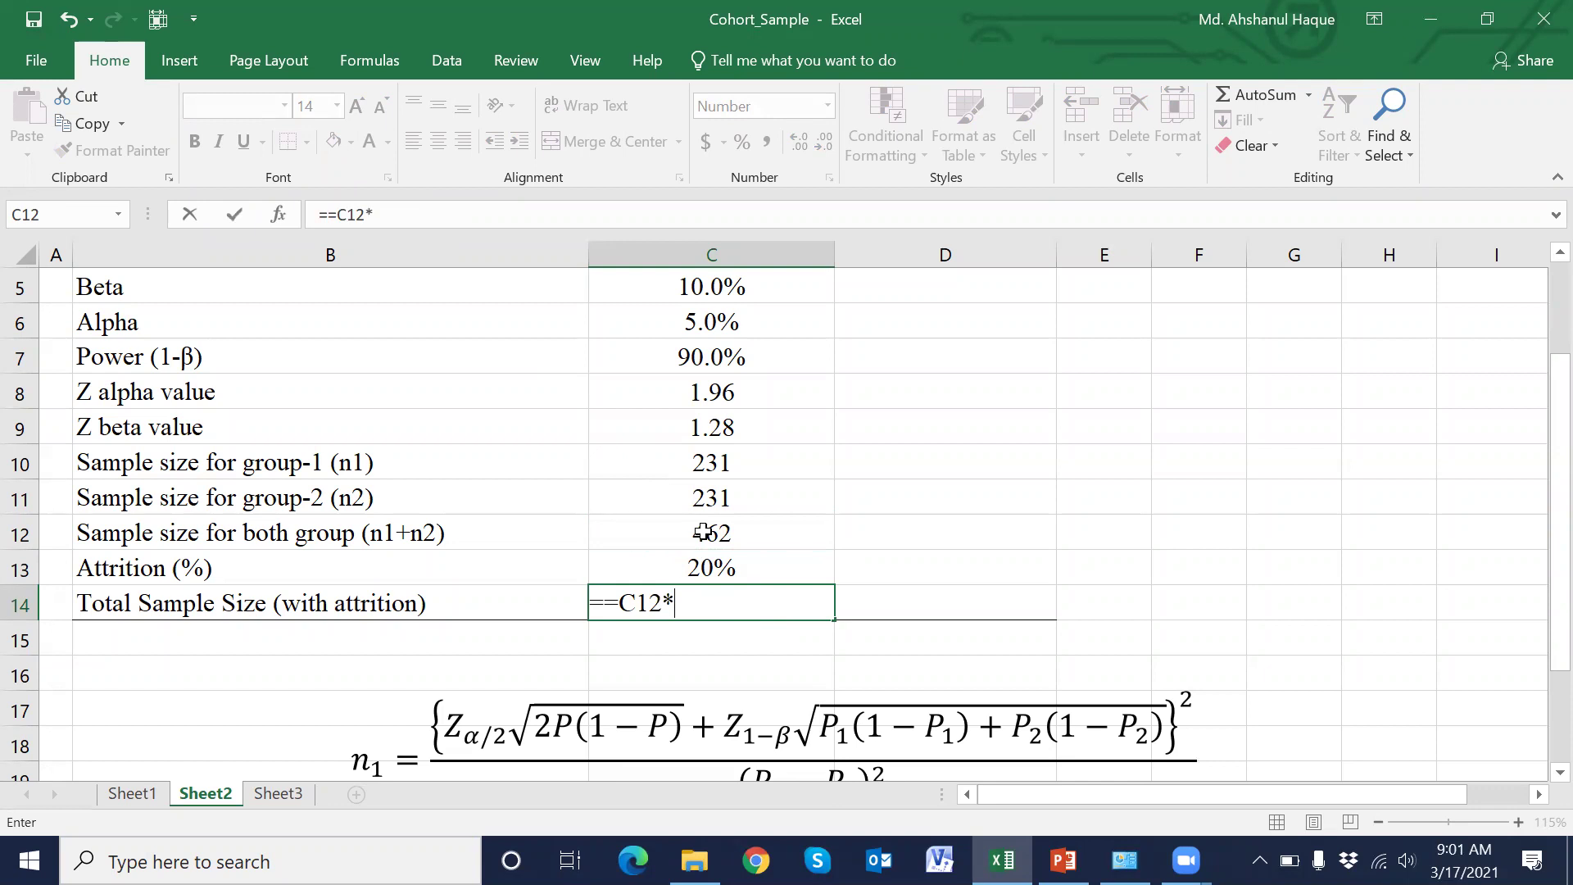
pyautogui.write('(1')
pyautogui.write('+')
pyautogui.click(732, 566)
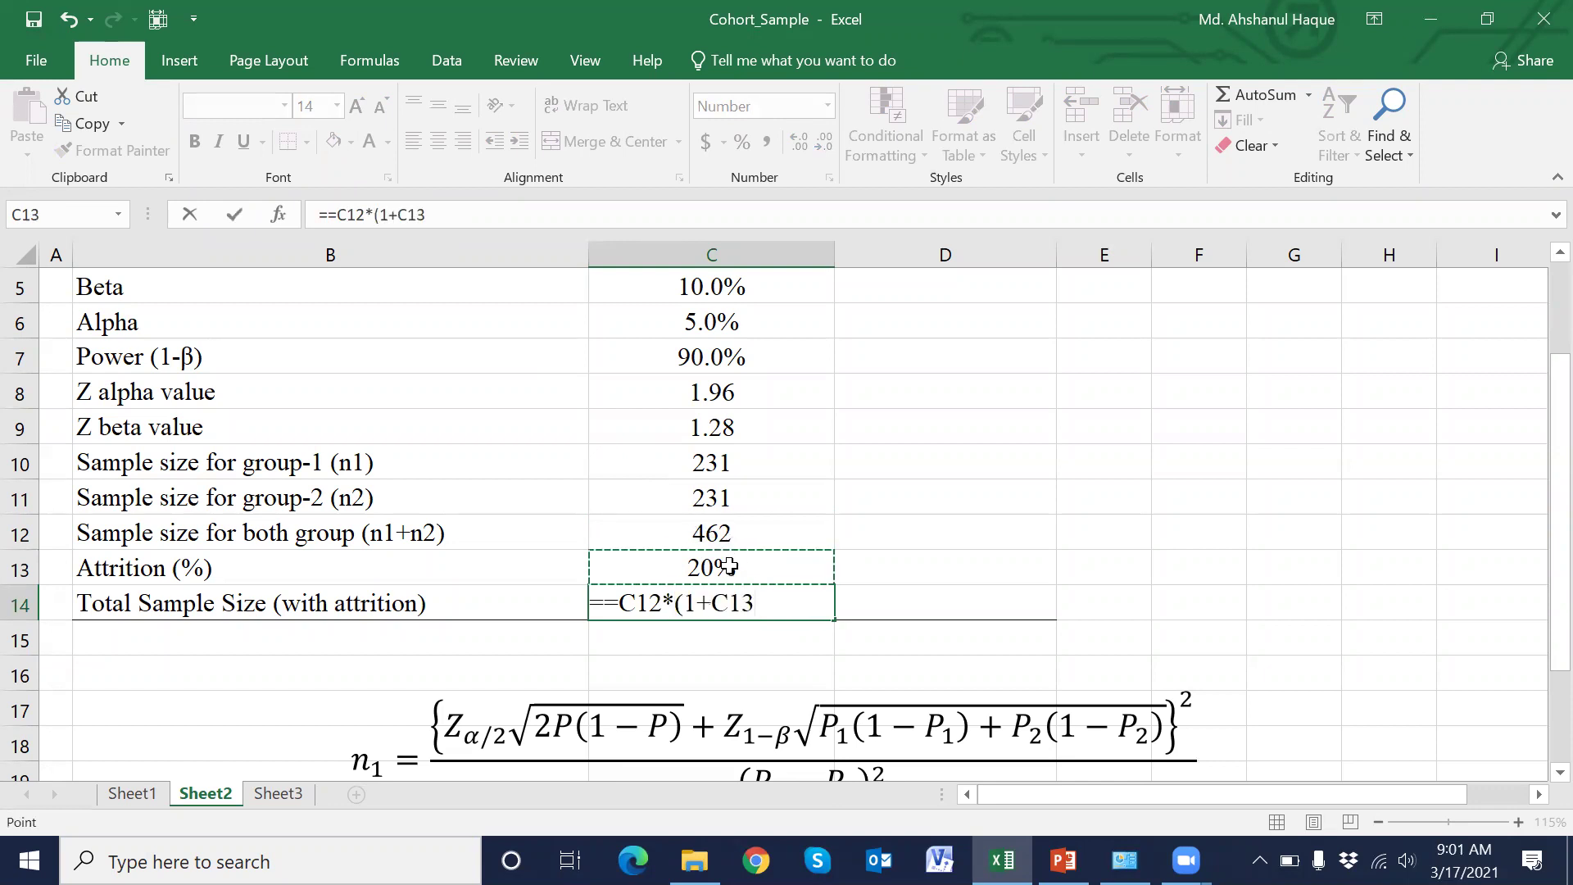
pyautogui.write(')')
pyautogui.press('Return')
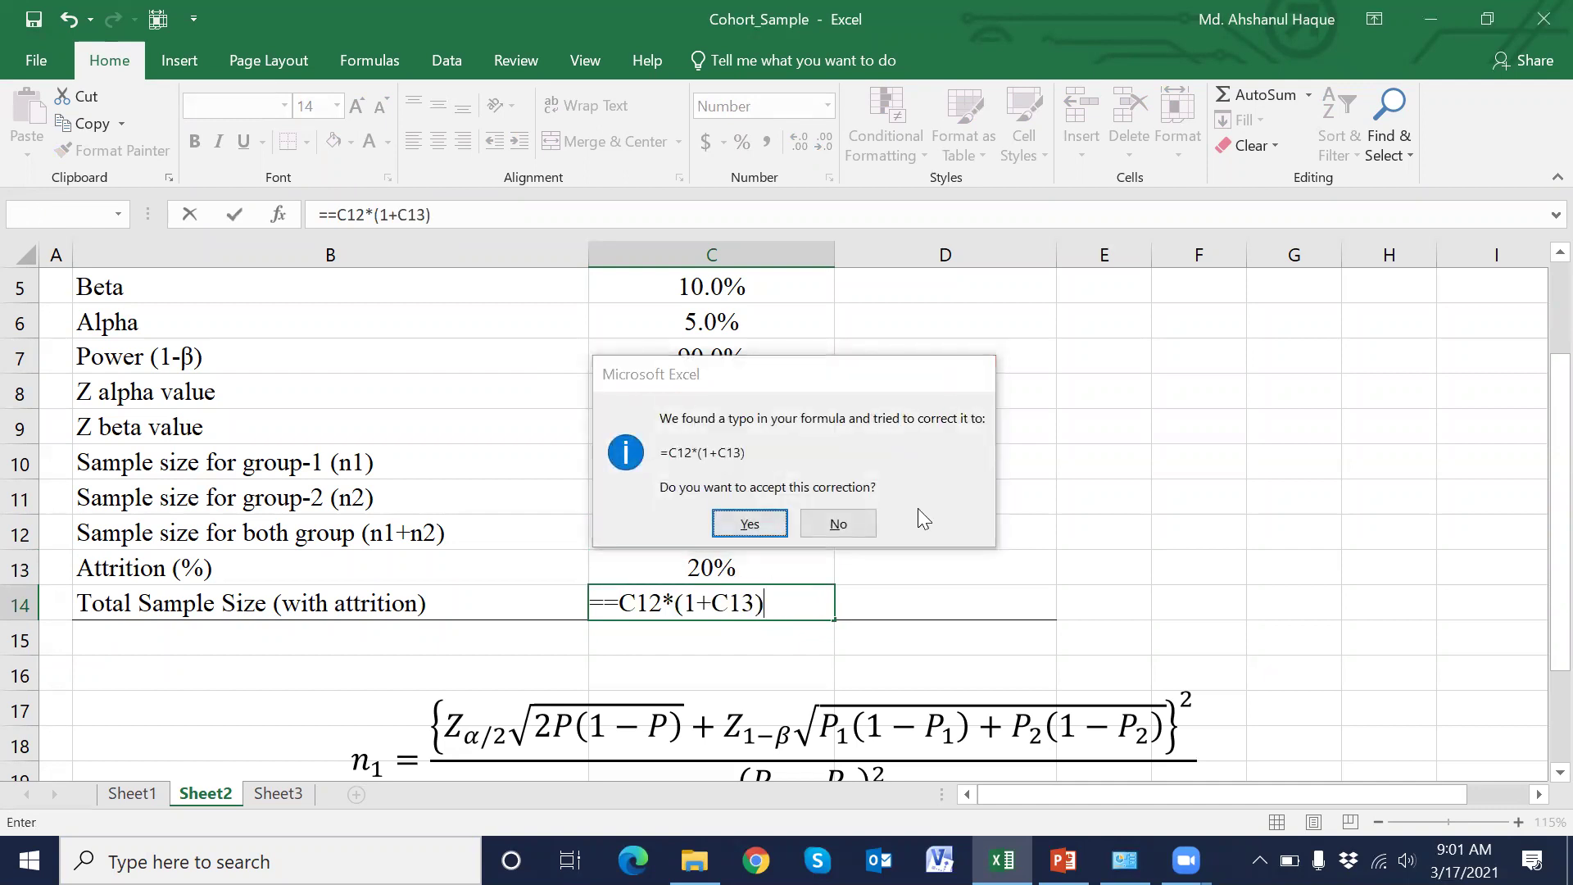
# - Reject Excel's suggested correction and remove the duplicate equals sign so the total shows 554
pyautogui.click(848, 525)
pyautogui.click(747, 566)
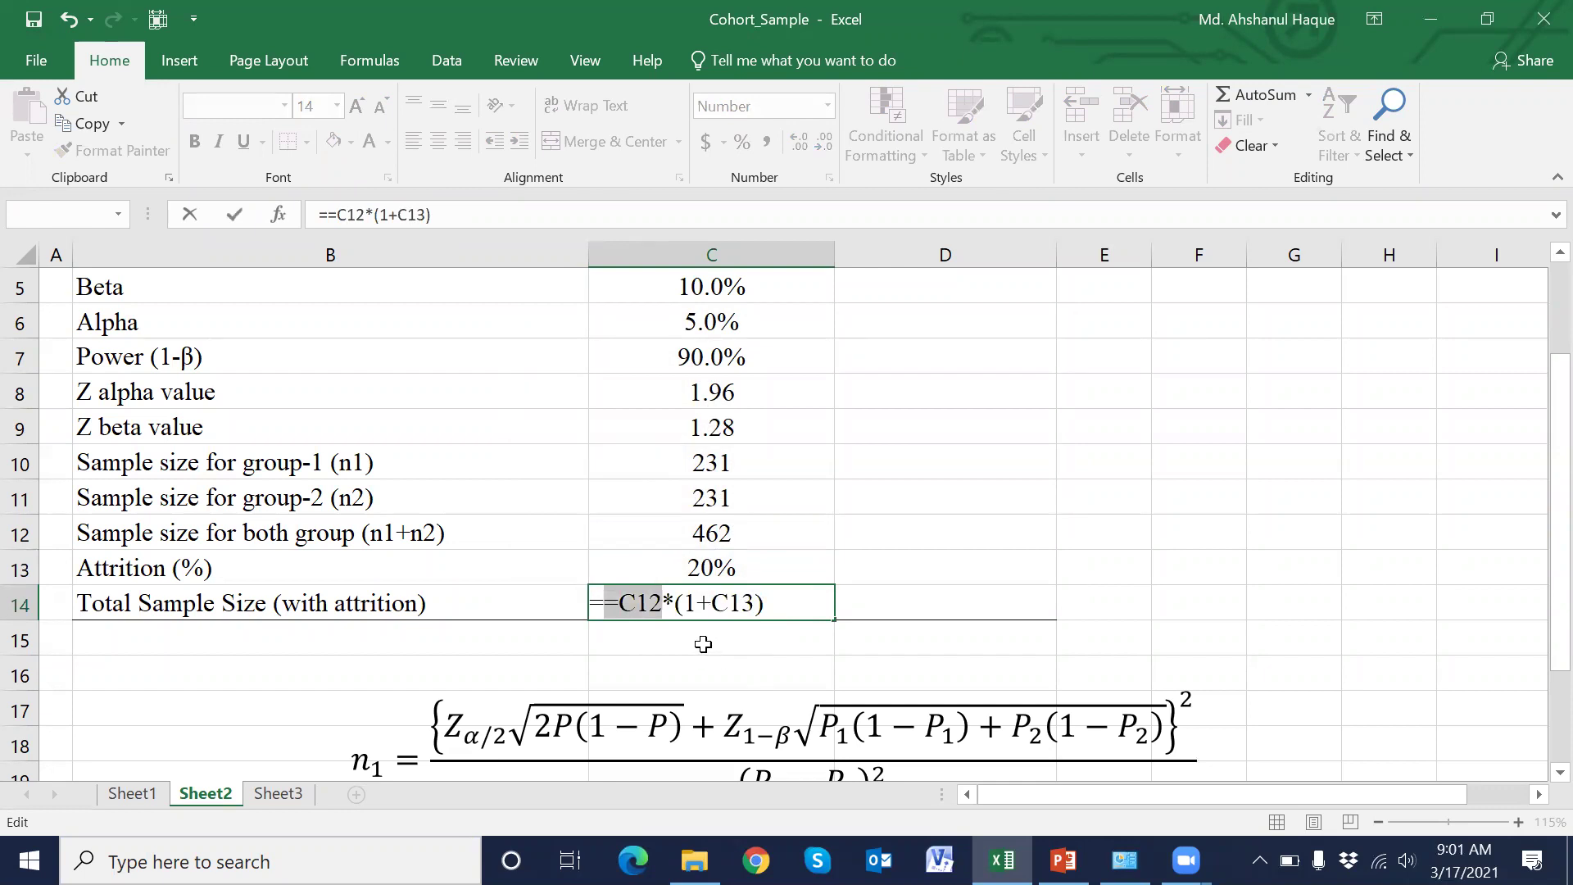
pyautogui.click(603, 602)
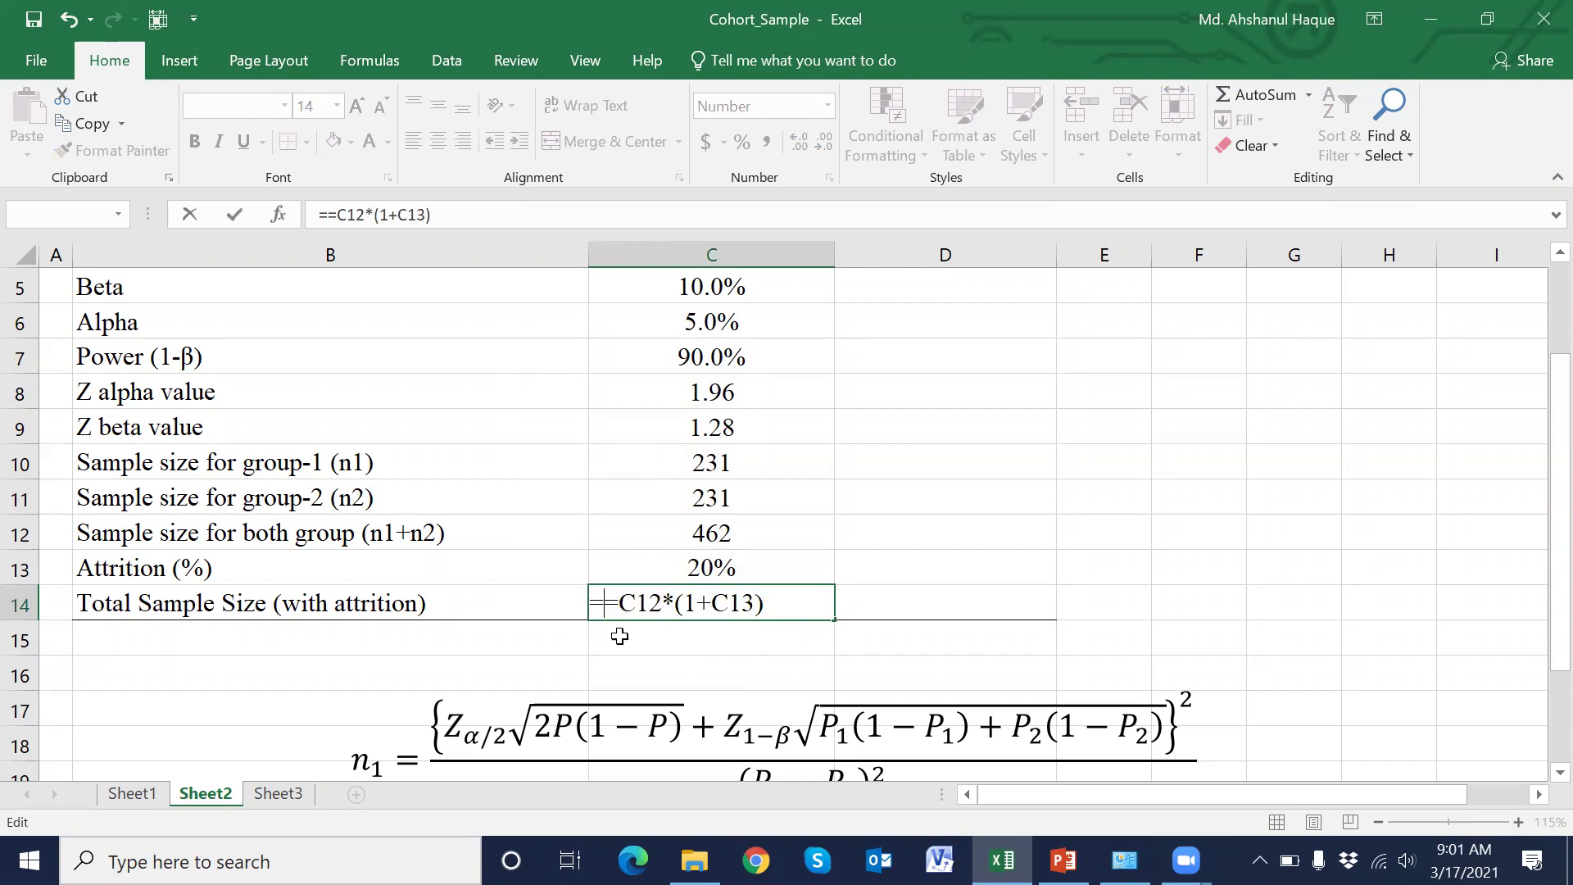
pyautogui.press('BackSpace')
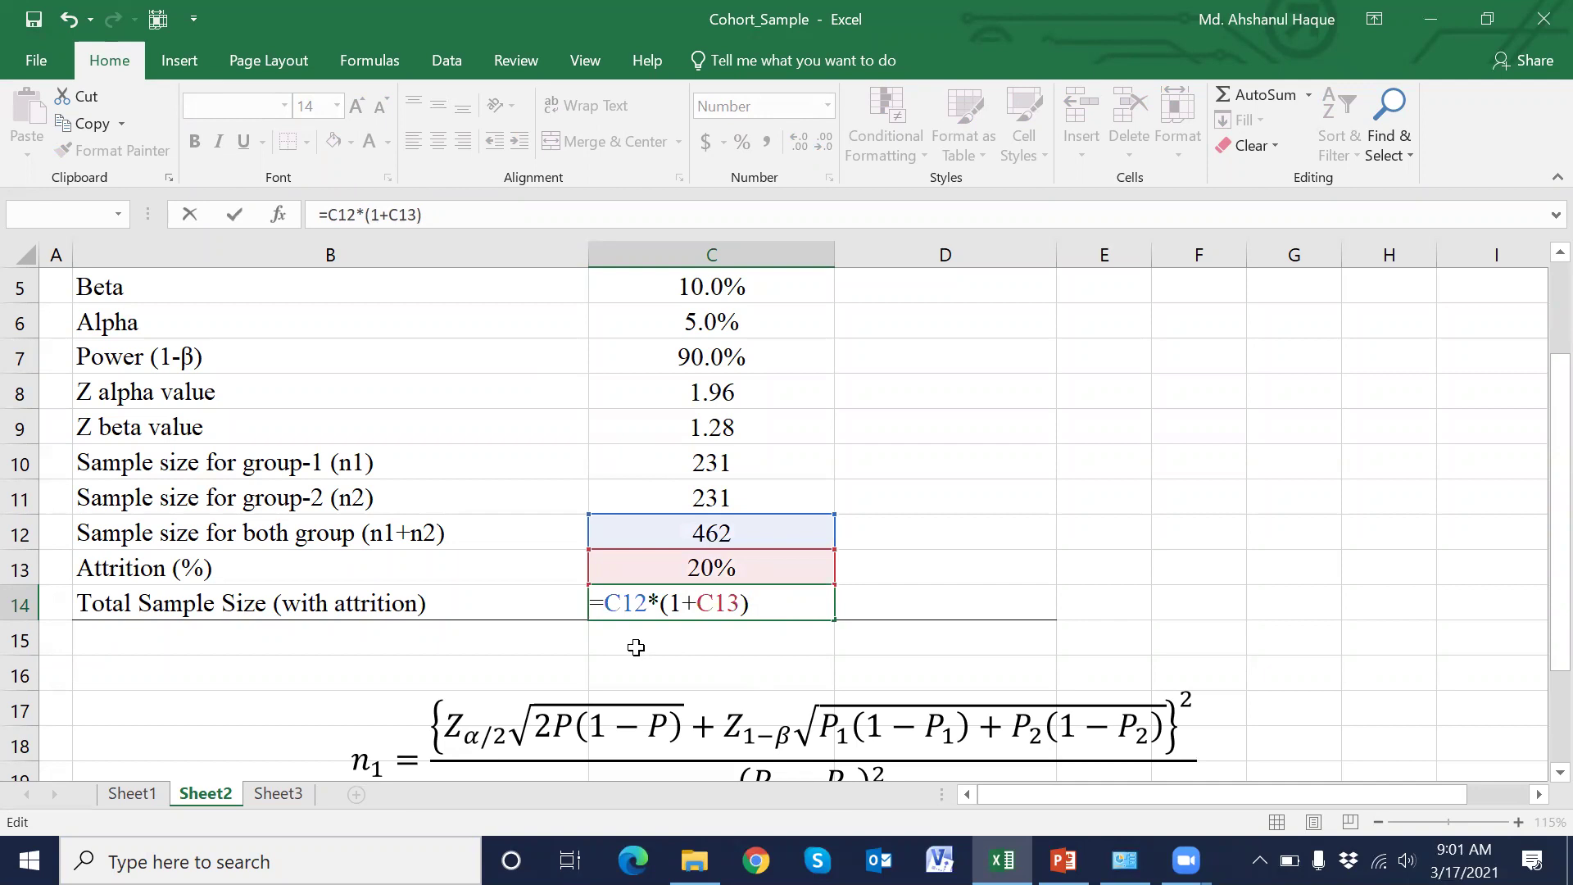
pyautogui.press('Return')
pyautogui.click(735, 609)
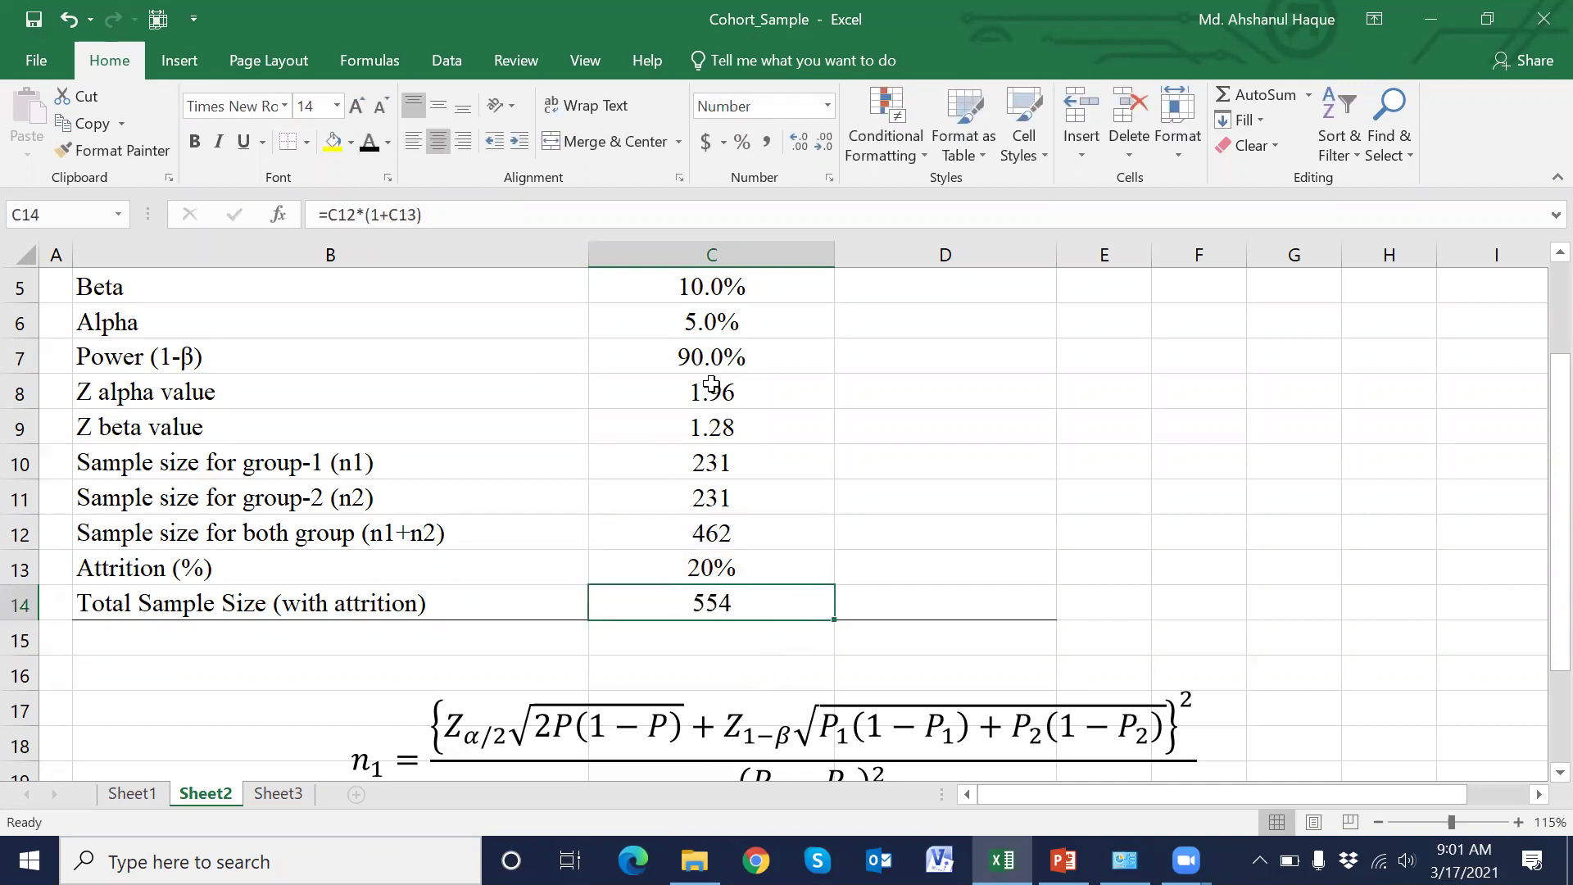
pyautogui.scroll(3, 742, 612)
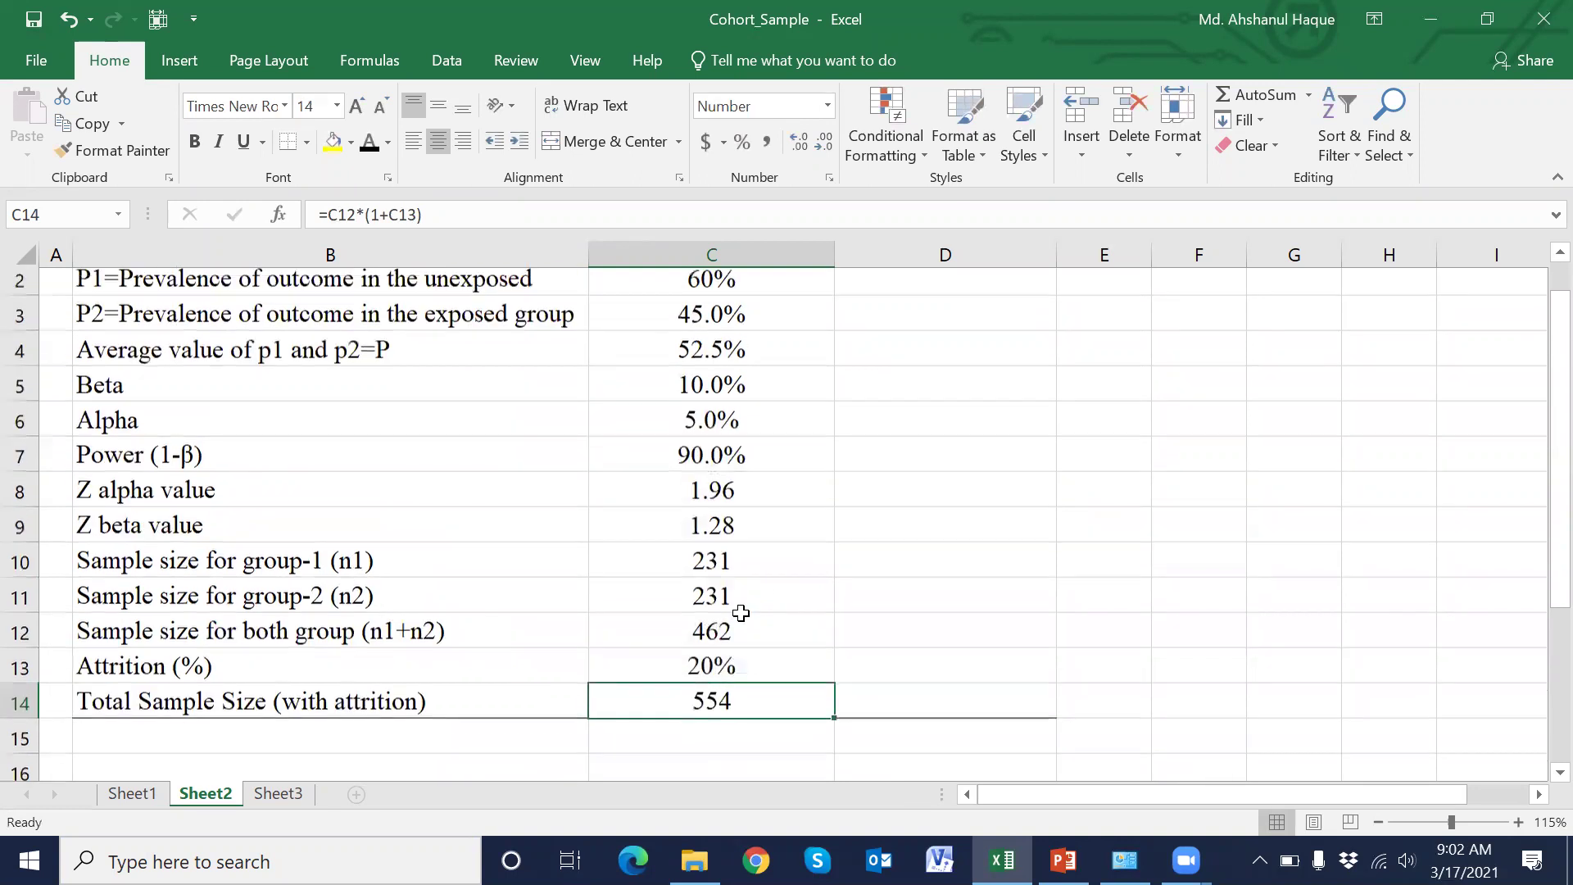
pyautogui.scroll(1, 741, 612)
pyautogui.scroll(-2, 741, 612)
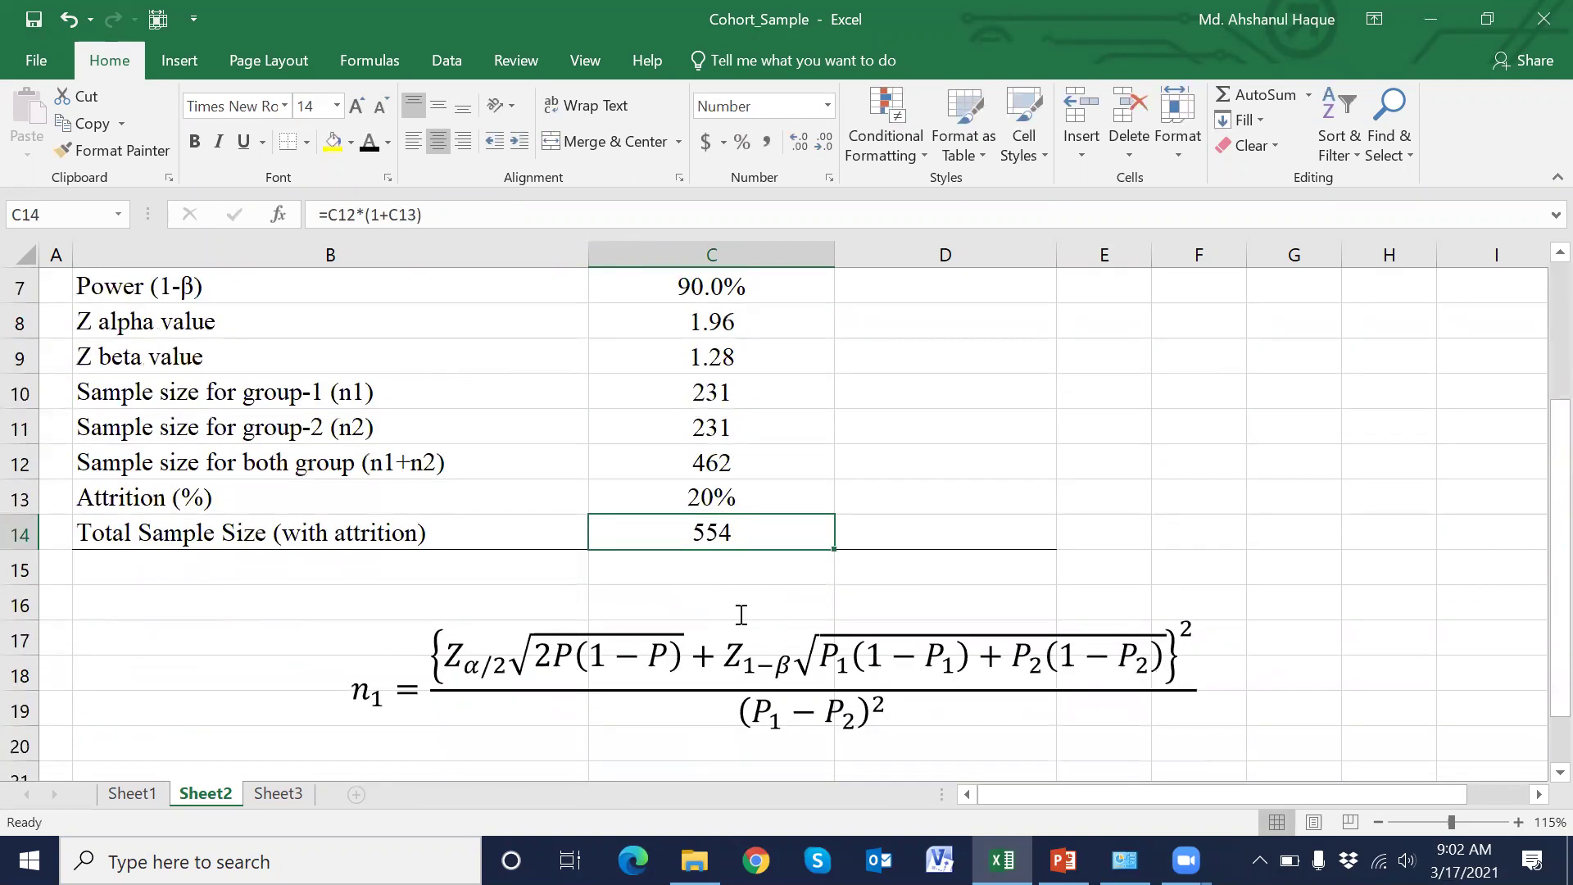
pyautogui.scroll(2, 728, 606)
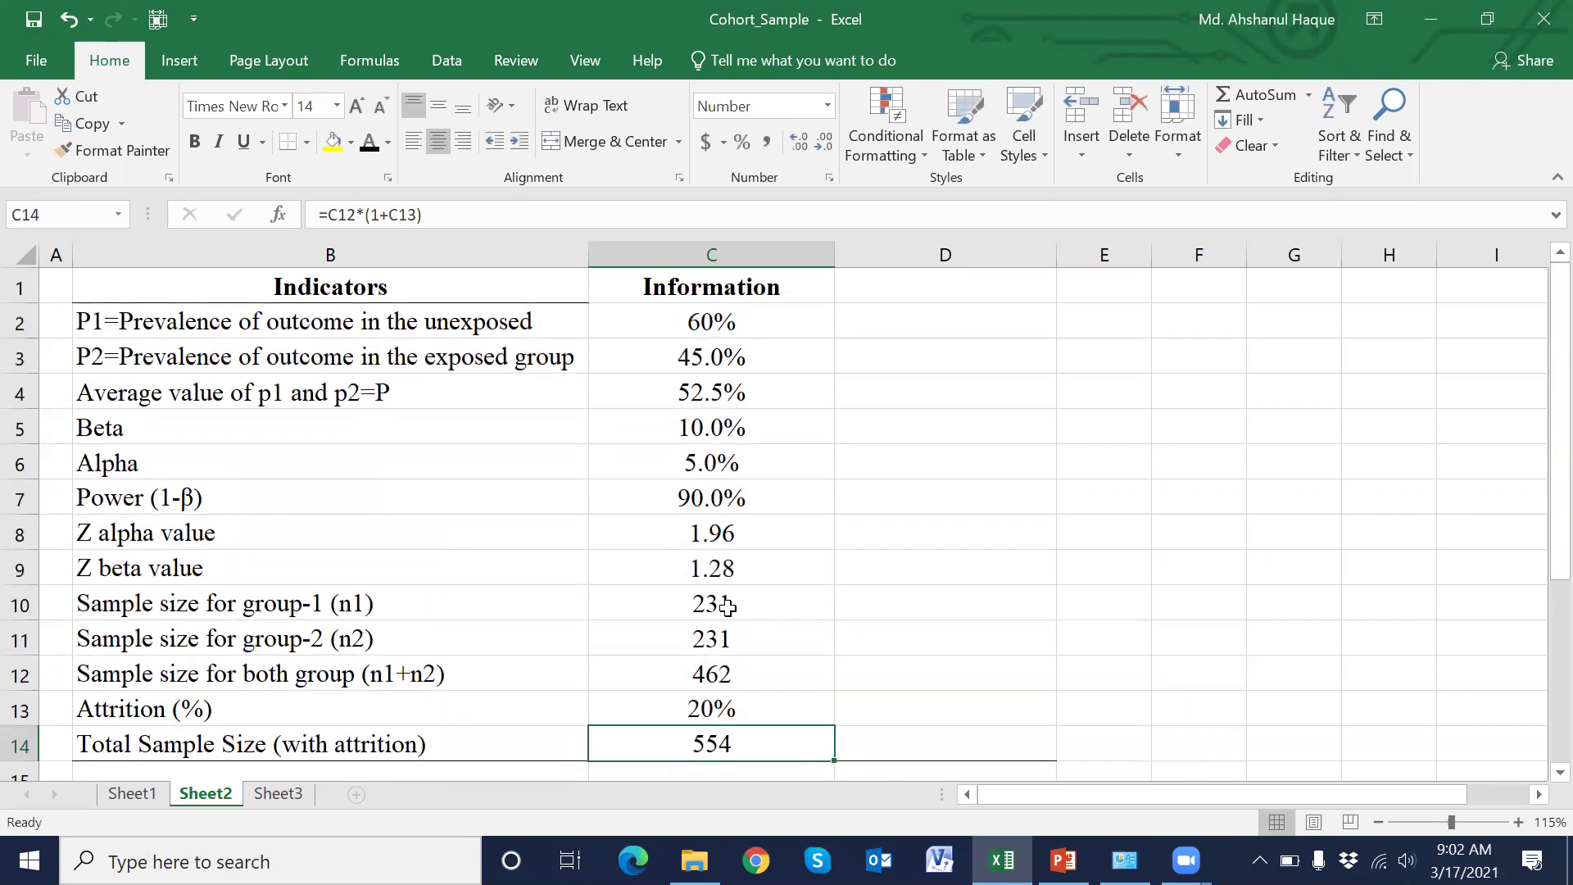
pyautogui.scroll(-2, 727, 579)
pyautogui.scroll(1, 720, 587)
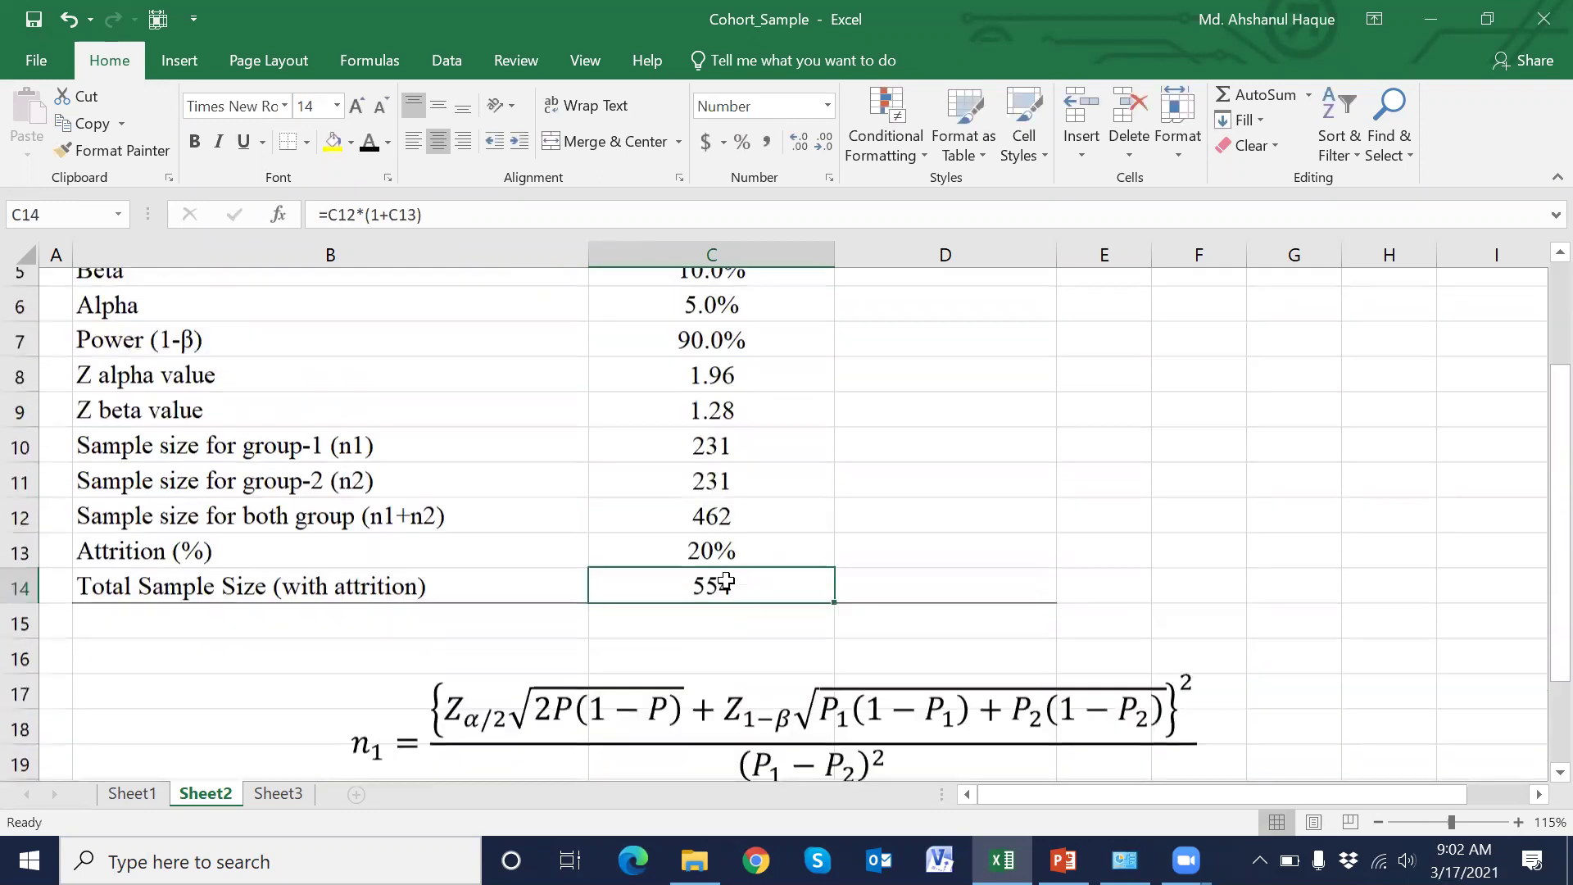
pyautogui.scroll(1, 724, 573)
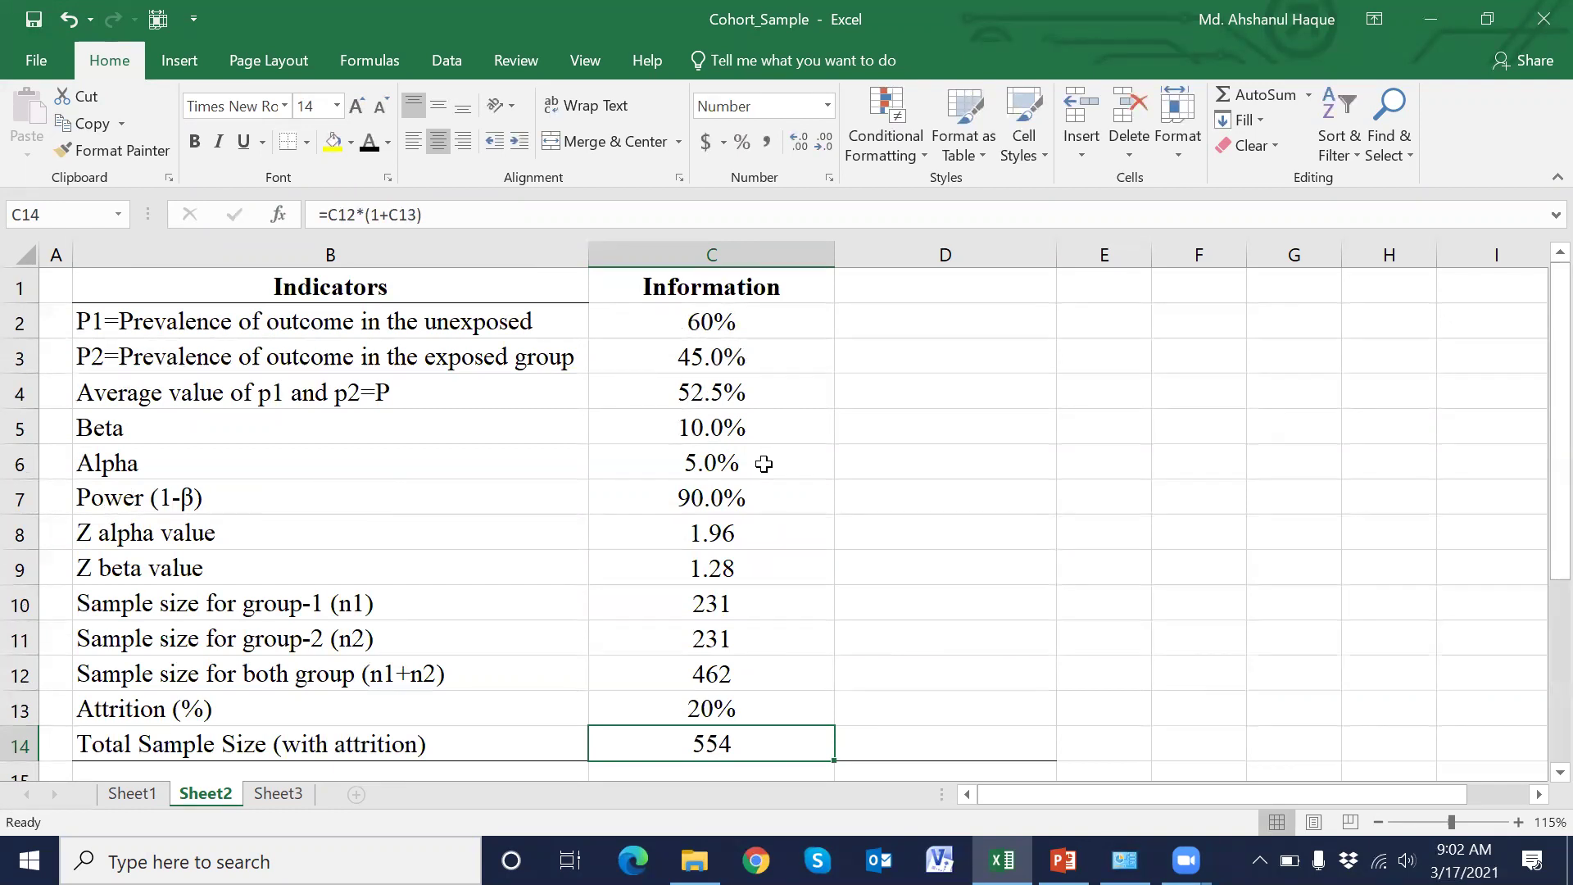
pyautogui.scroll(-1, 764, 464)
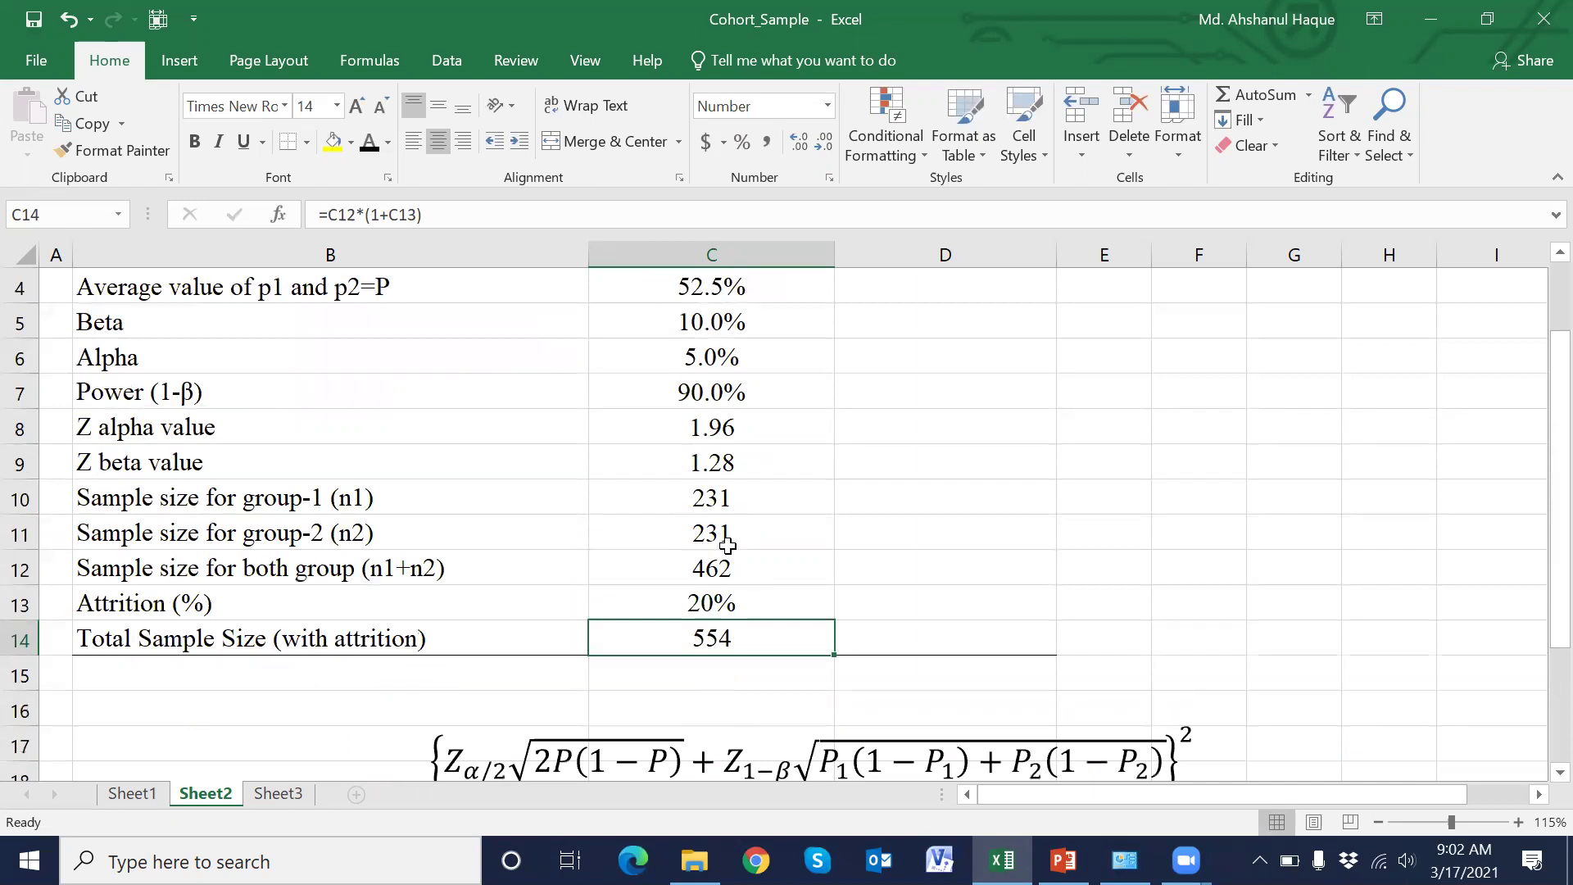
pyautogui.scroll(1, 727, 544)
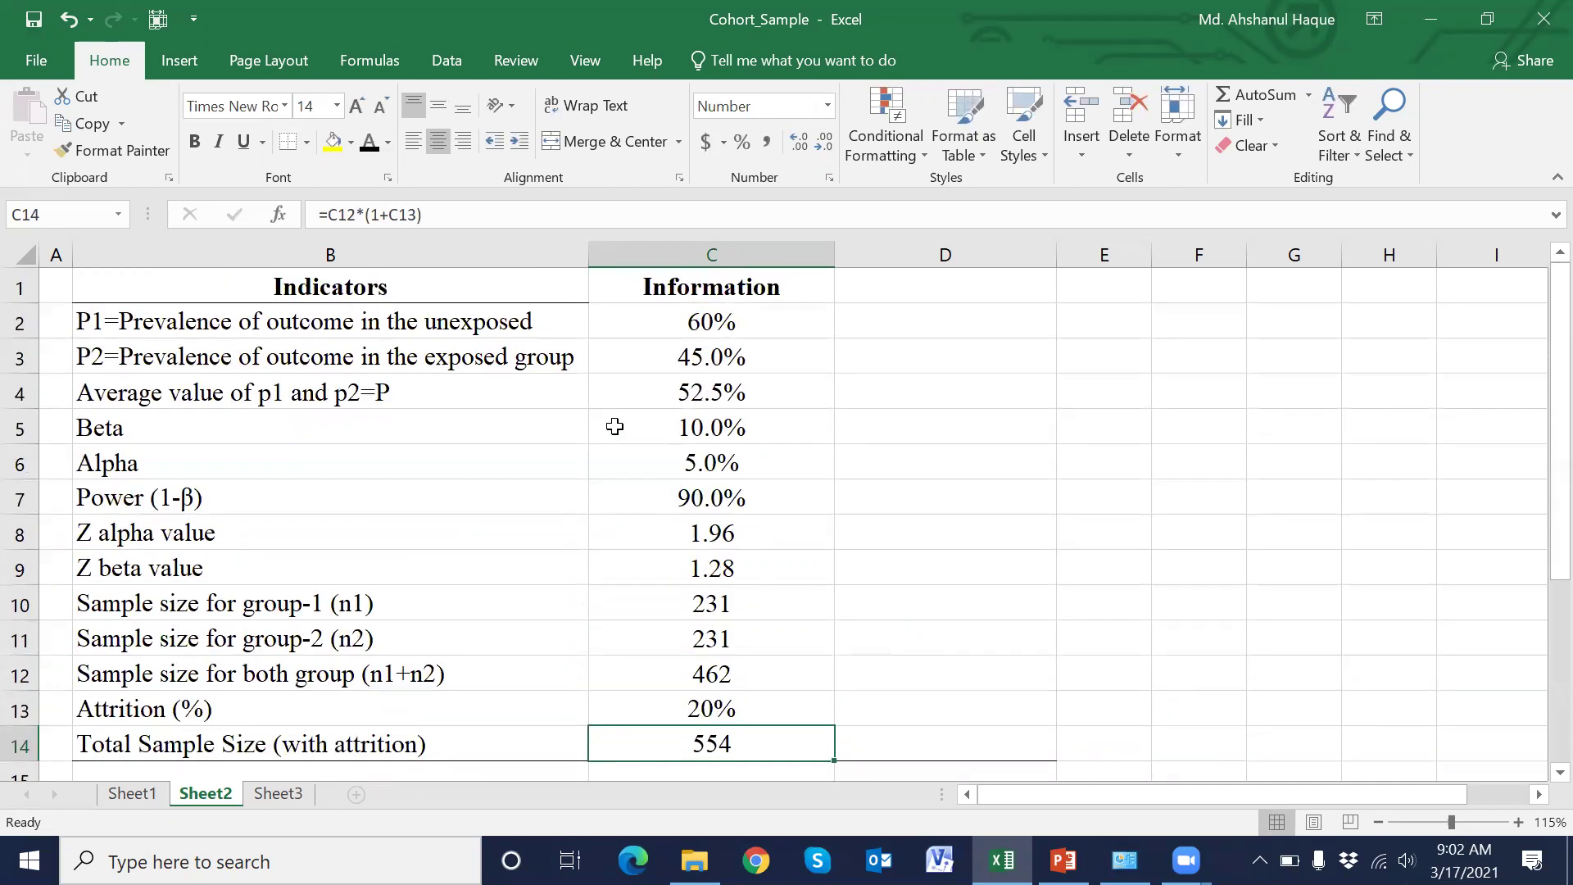